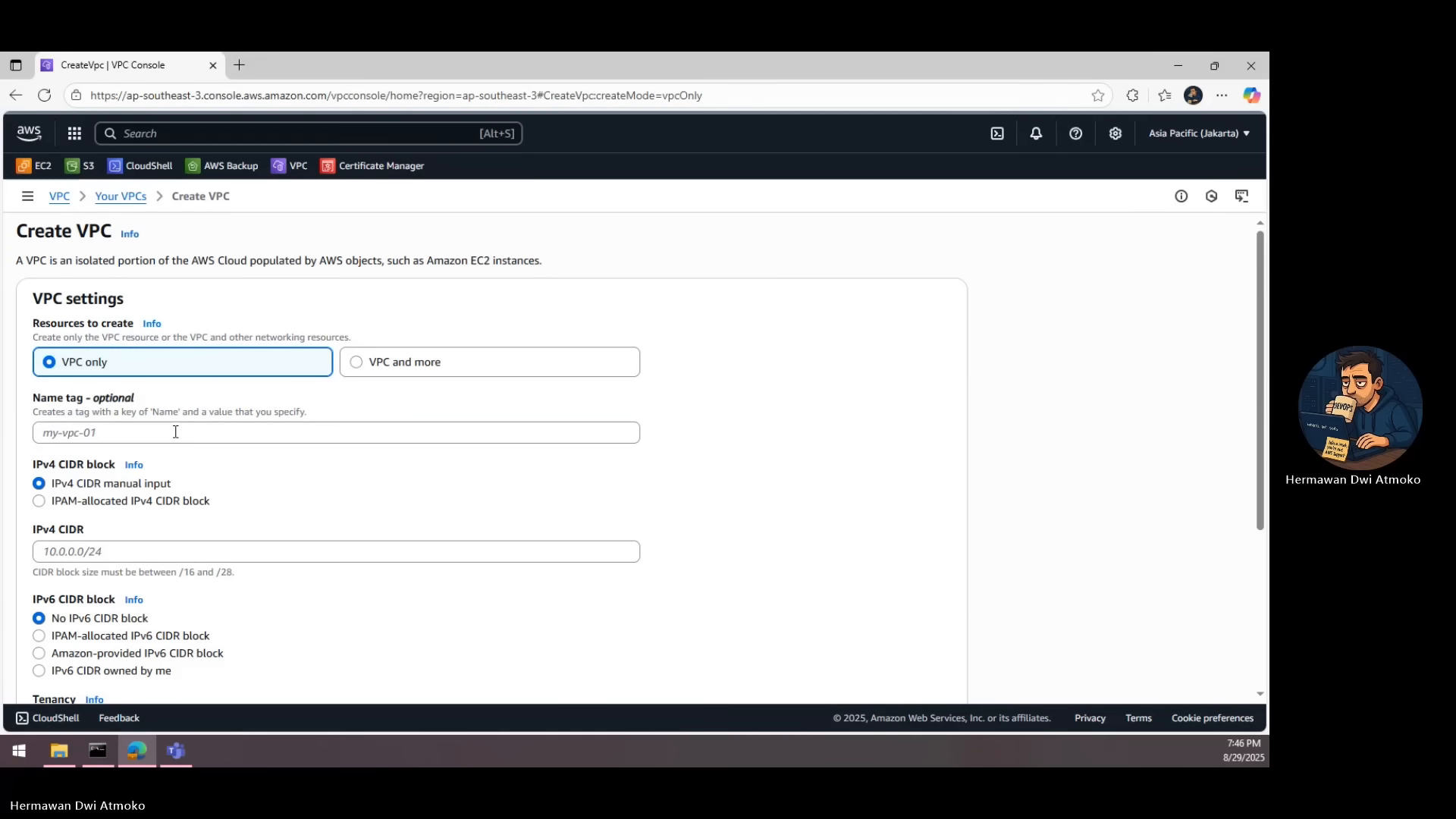
# - Create a VPC named demo-vpc with the IPv4 CIDR 10.0.0.0/16
pyautogui.click(176, 432)
pyautogui.write('demo')
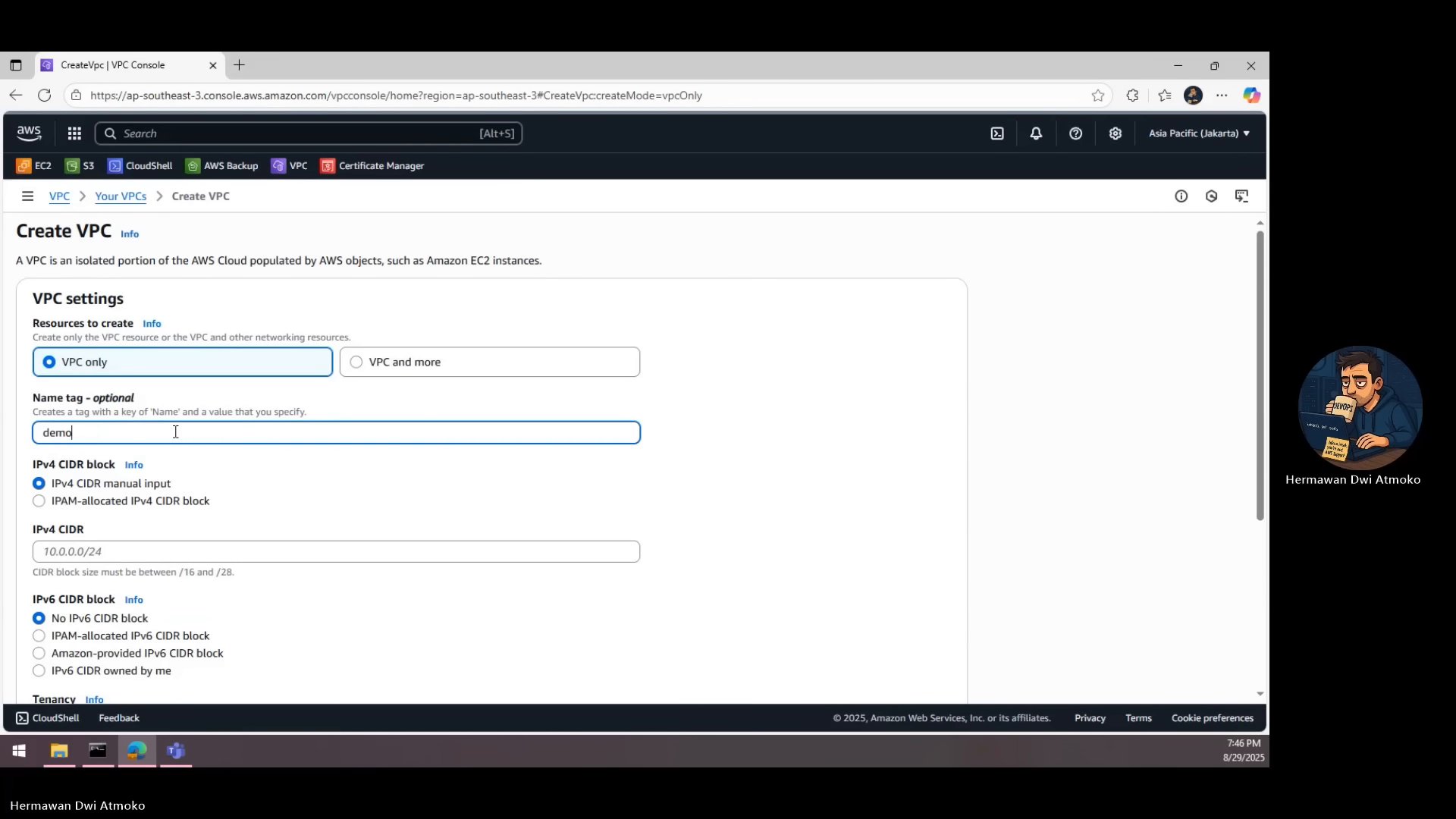
pyautogui.write('-vpc')
pyautogui.click(151, 550)
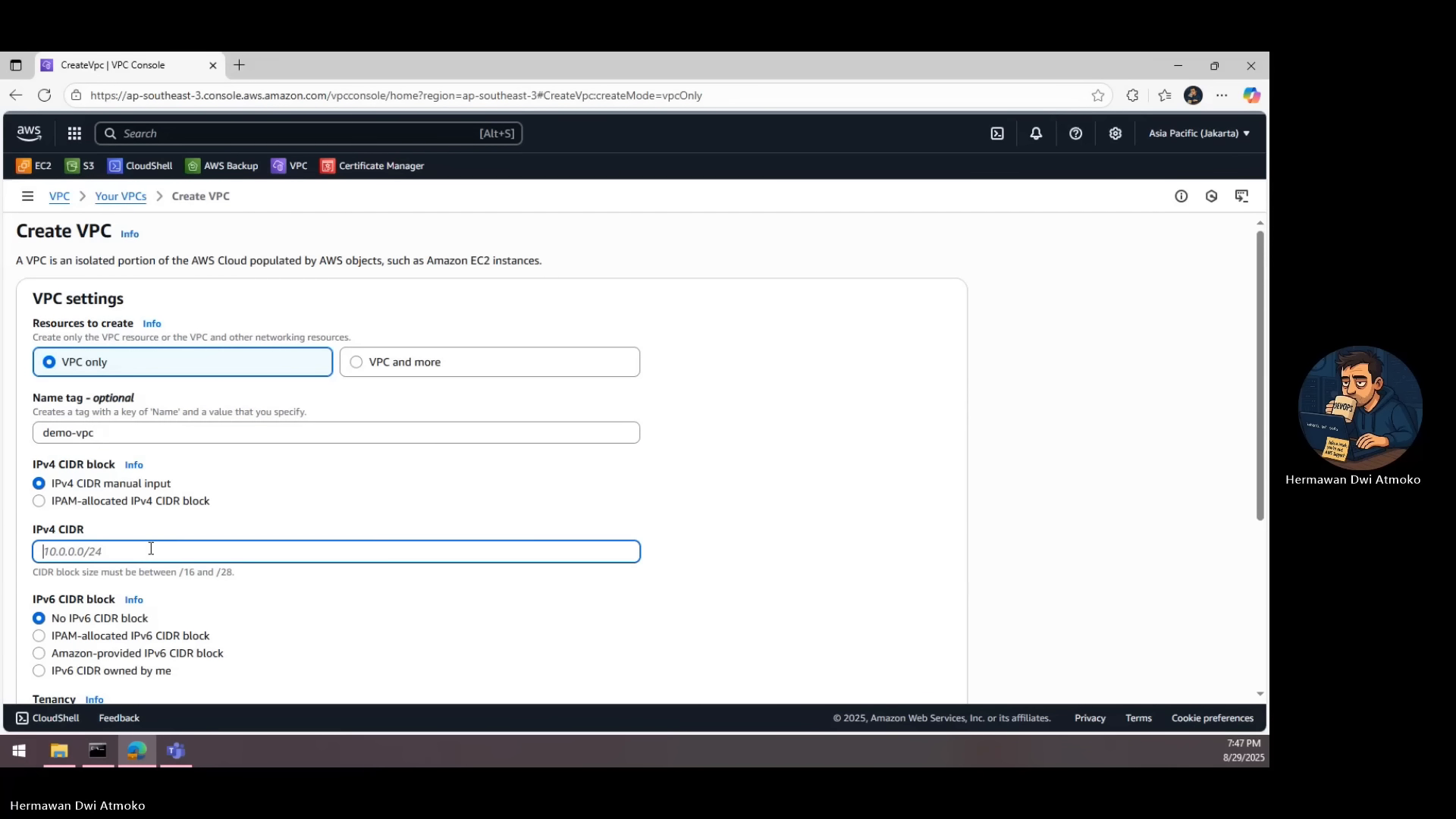
pyautogui.write('10.0.0.0/16')
pyautogui.scroll(-4, 301, 521)
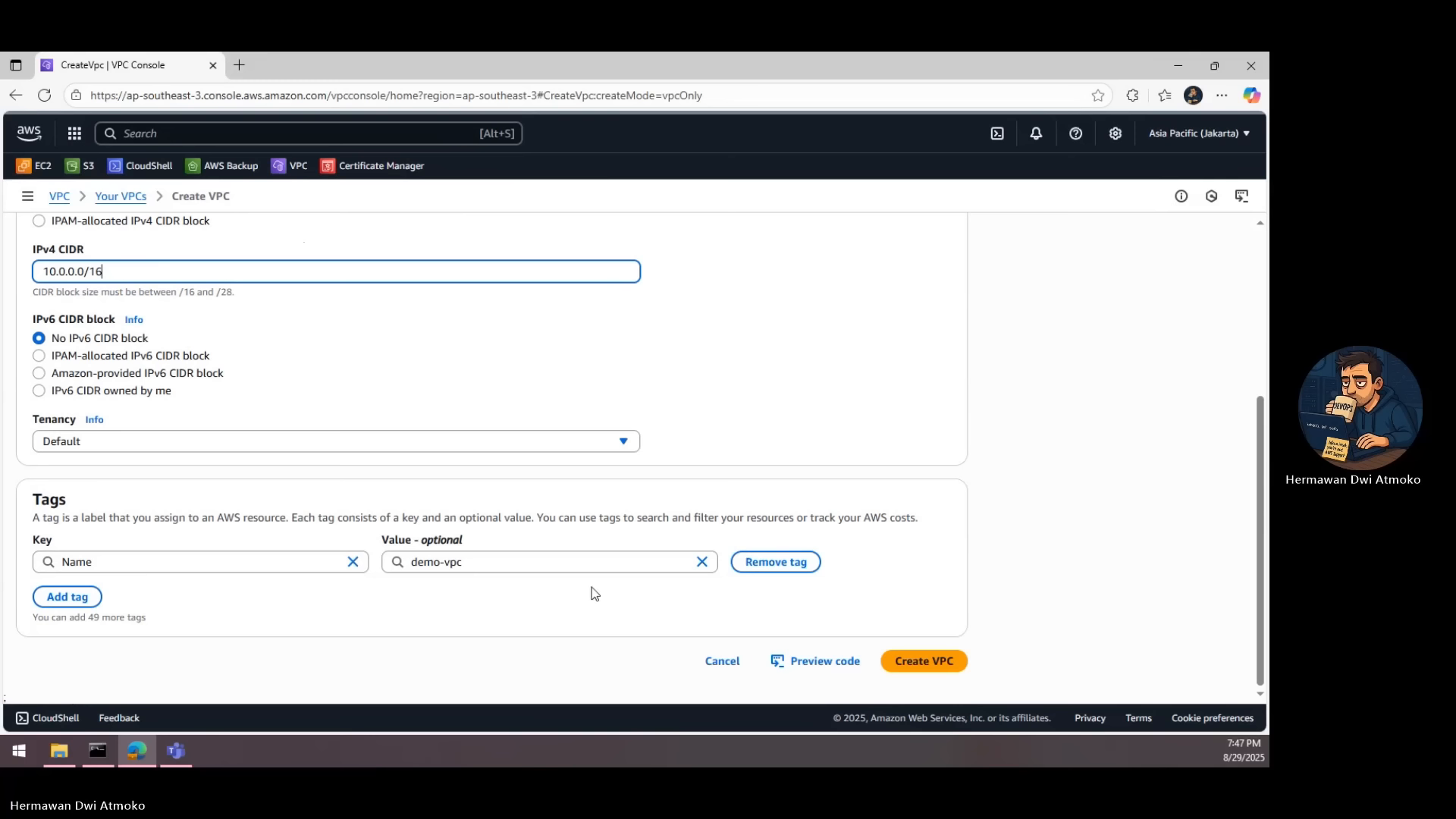
pyautogui.click(892, 666)
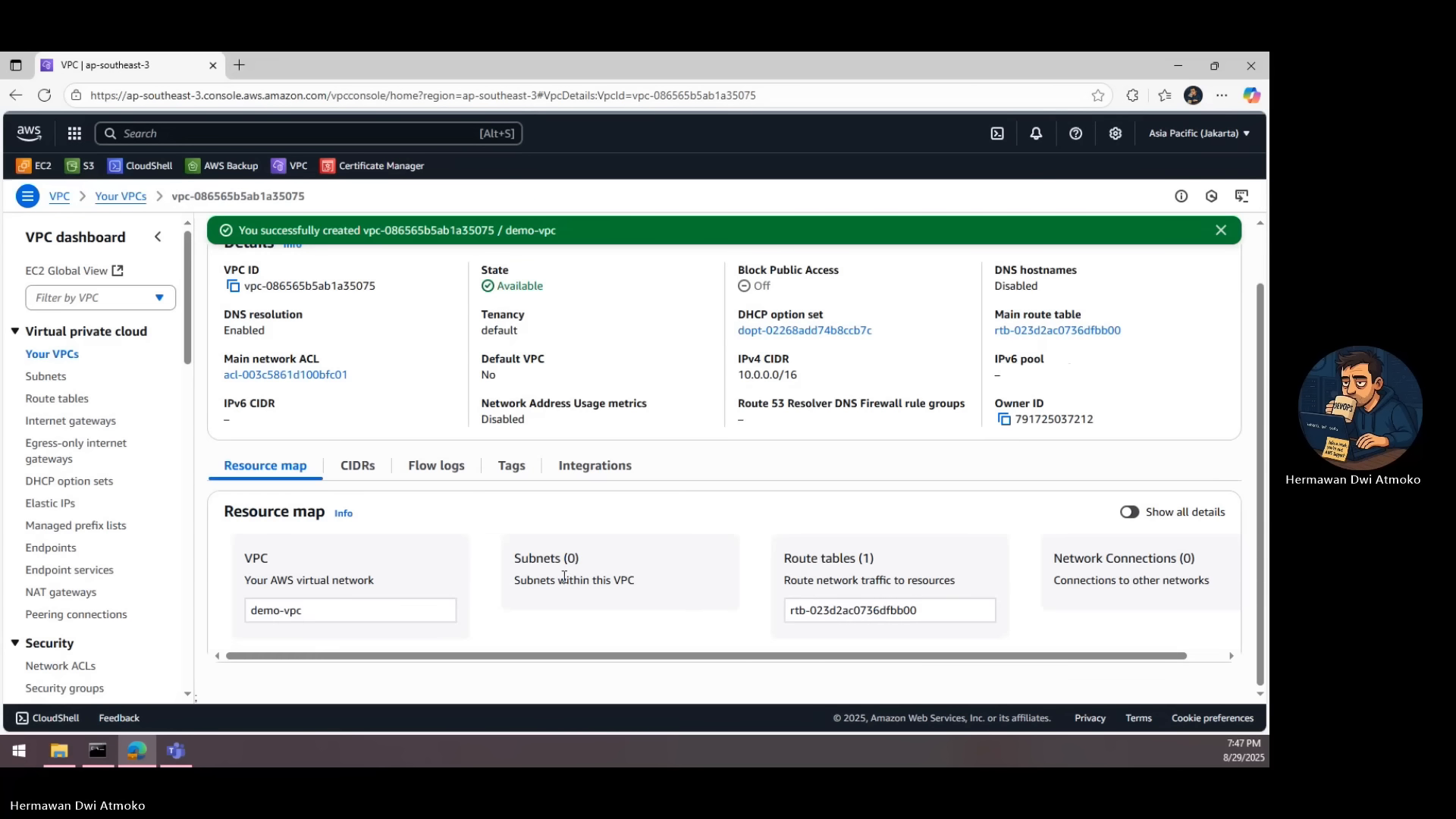
# - Start creating a new subnet and choose demo-vpc as its VPC
pyautogui.click(48, 382)
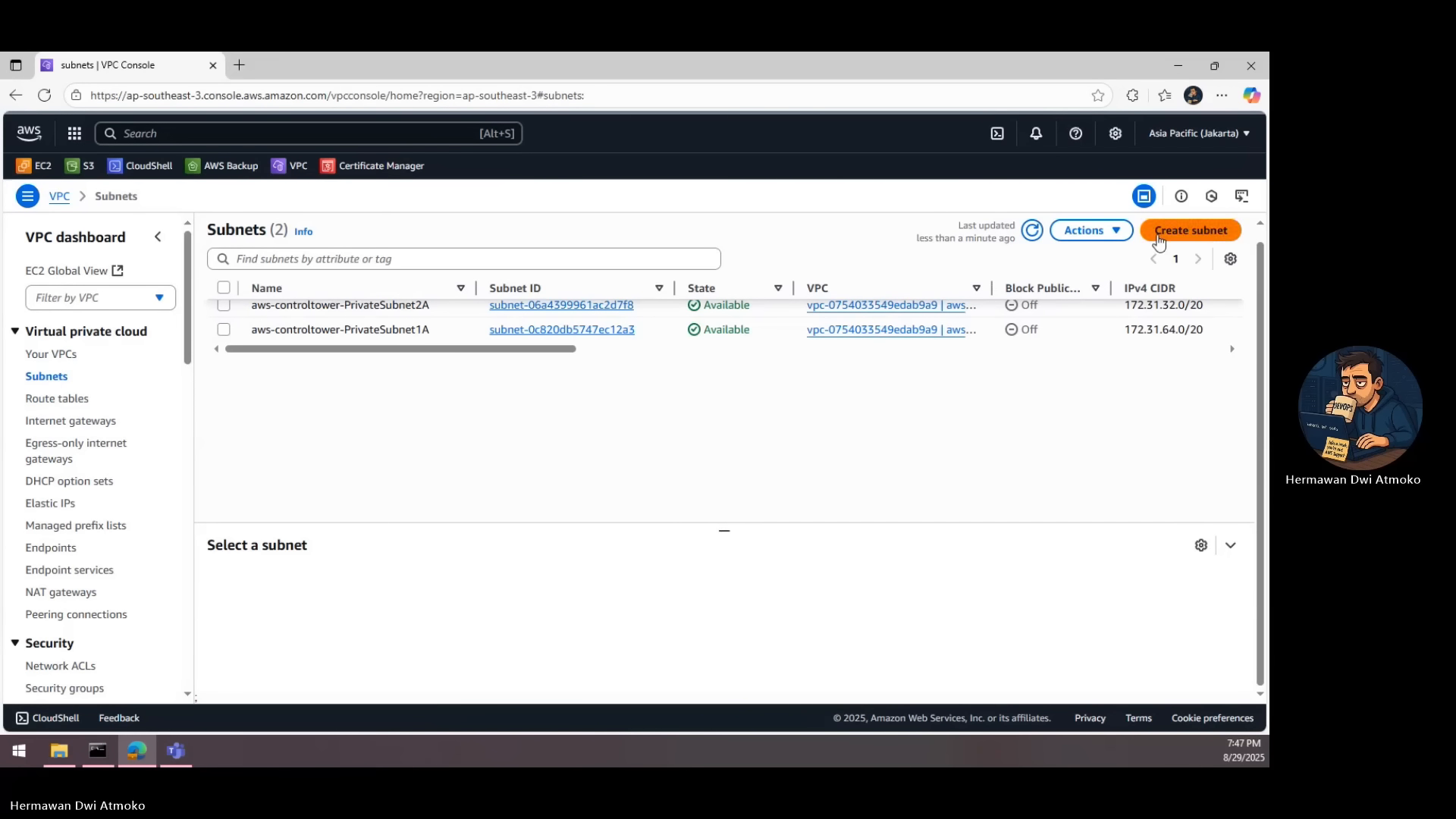
pyautogui.click(1161, 232)
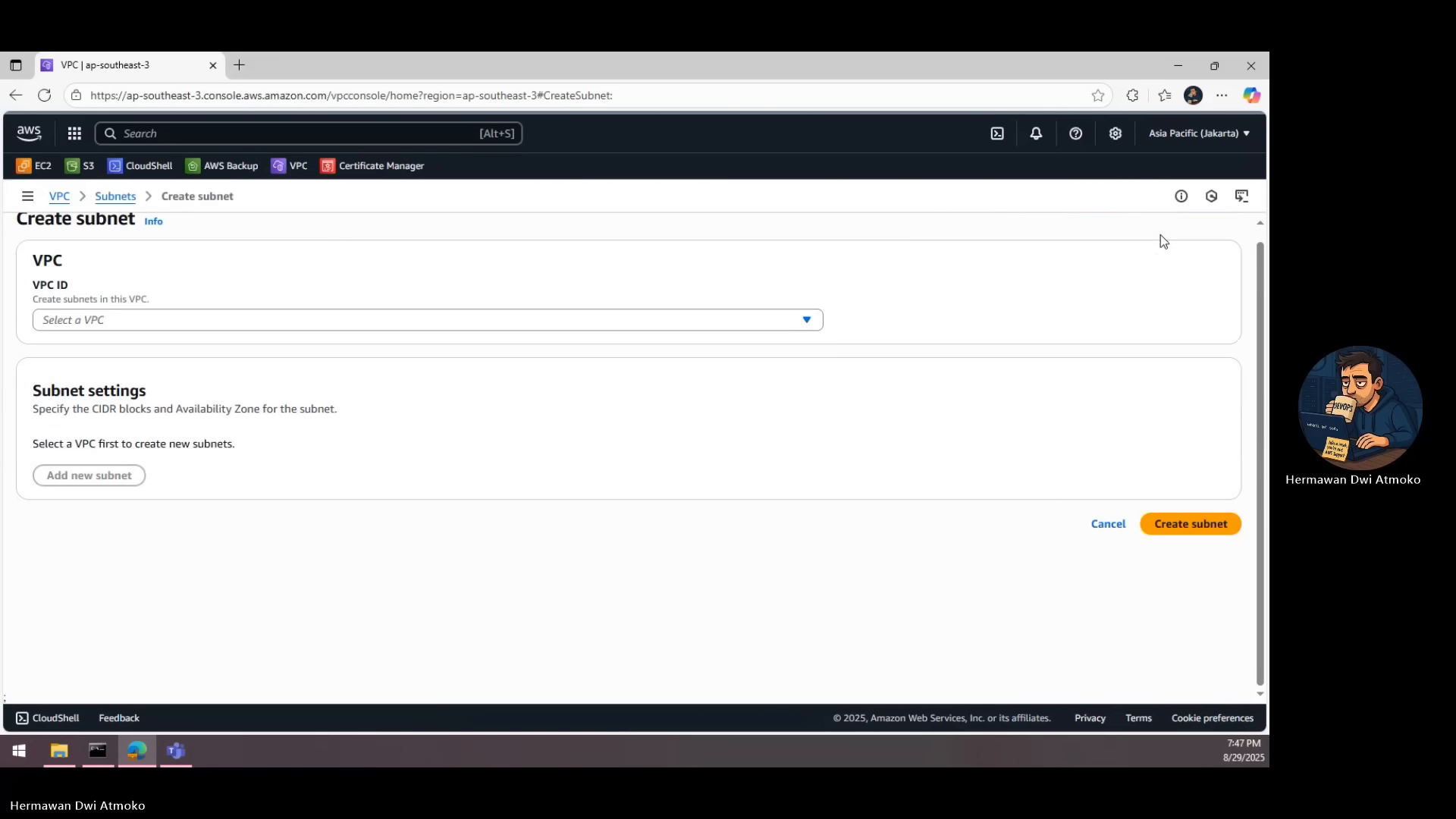
pyautogui.click(424, 319)
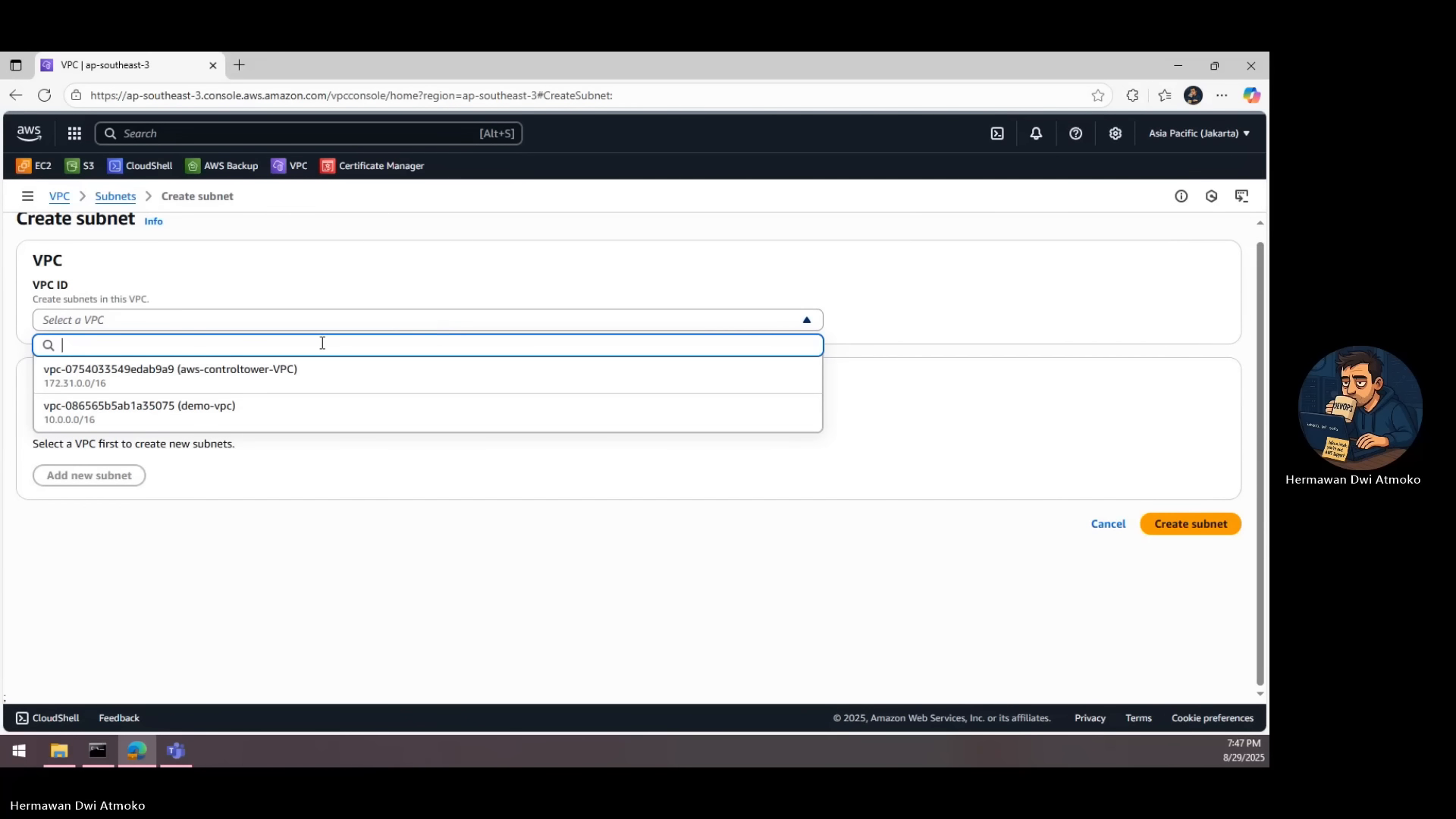
pyautogui.click(190, 422)
pyautogui.scroll(-3, 186, 418)
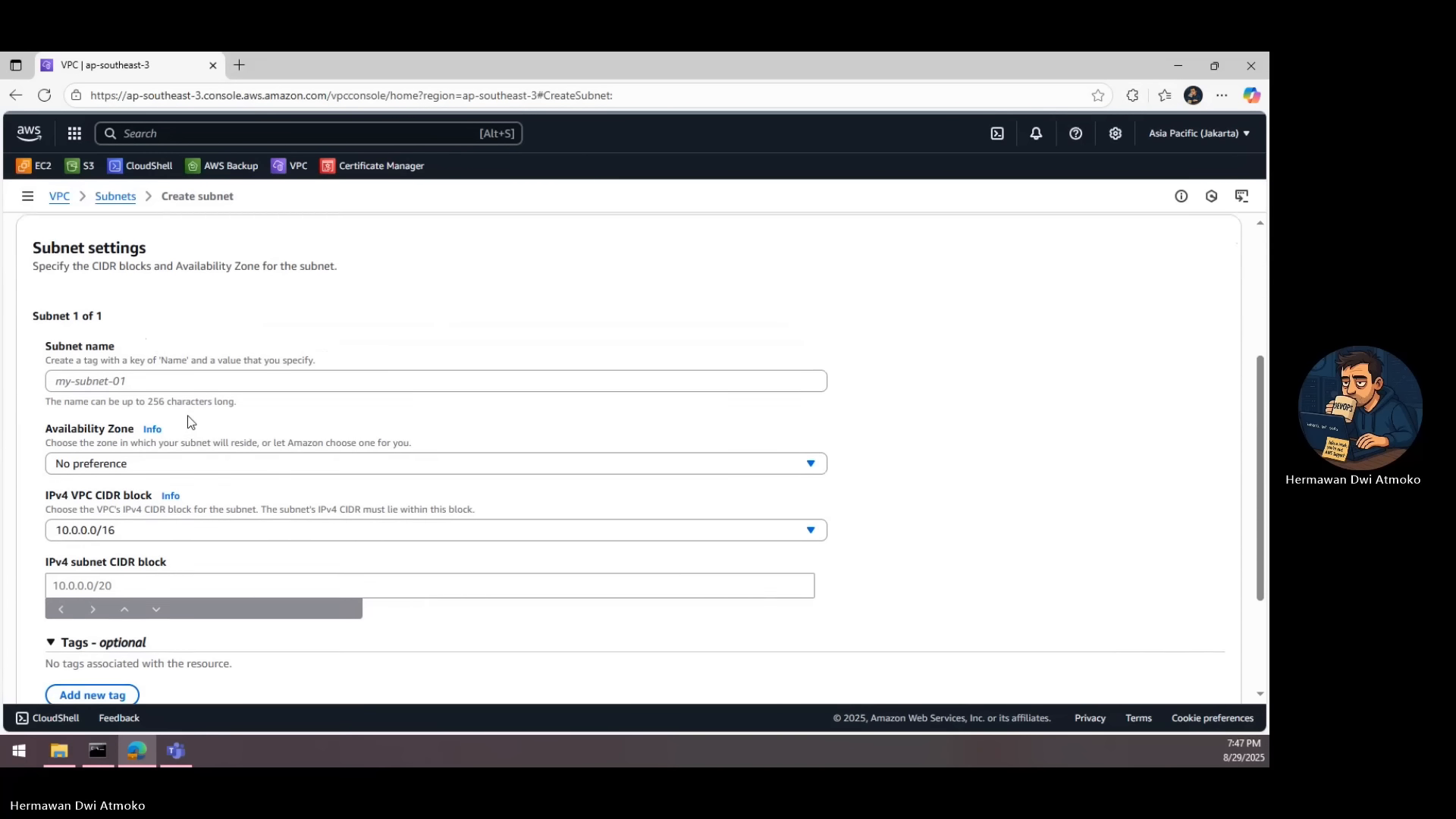
# - Name the subnet private-subnet-1 and place it in availability zone apse3-az1 (ap-southeast-3a)
pyautogui.click(182, 380)
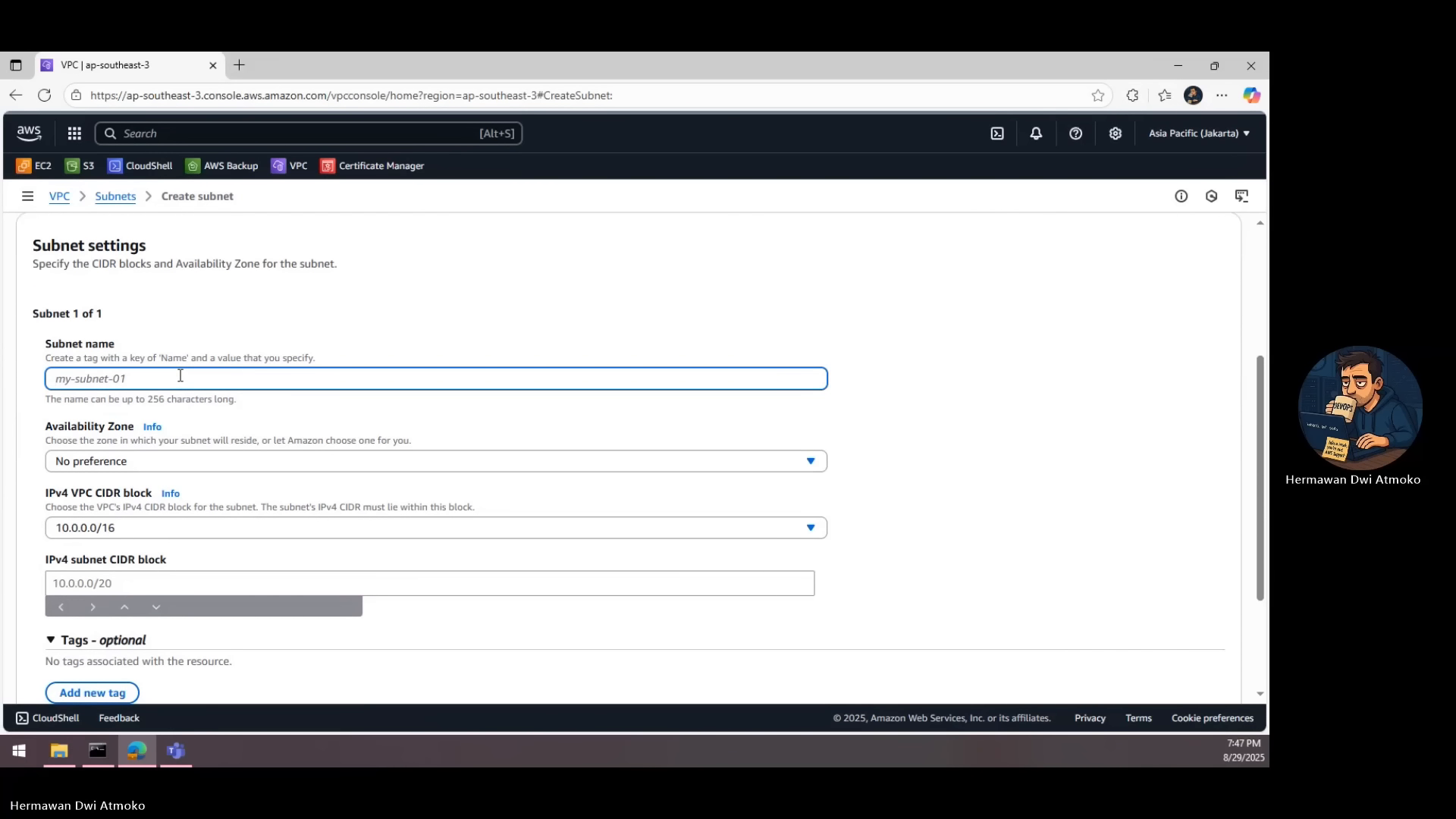
pyautogui.write('priv')
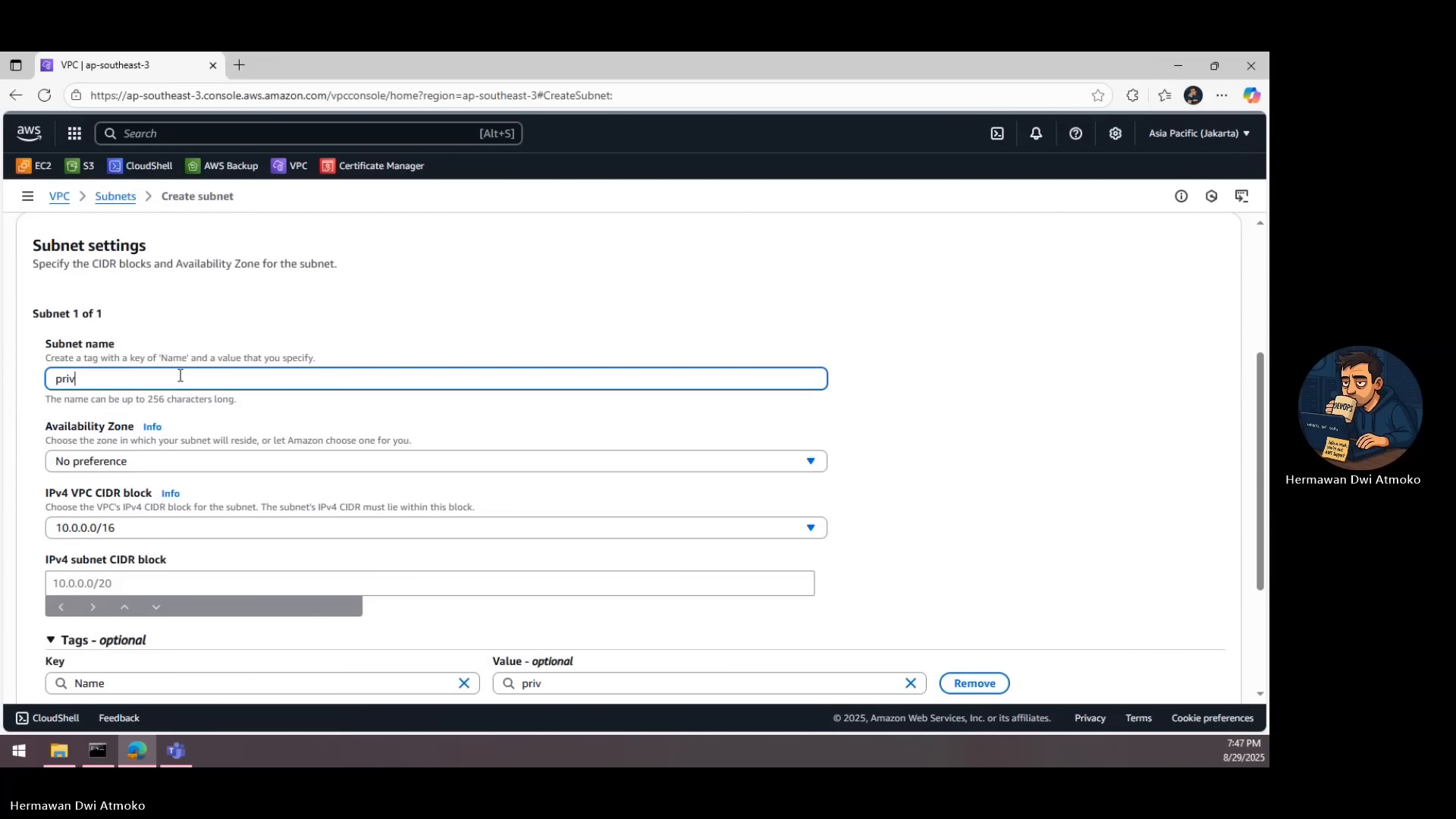
pyautogui.write('ate-subnet-1')
pyautogui.click(135, 462)
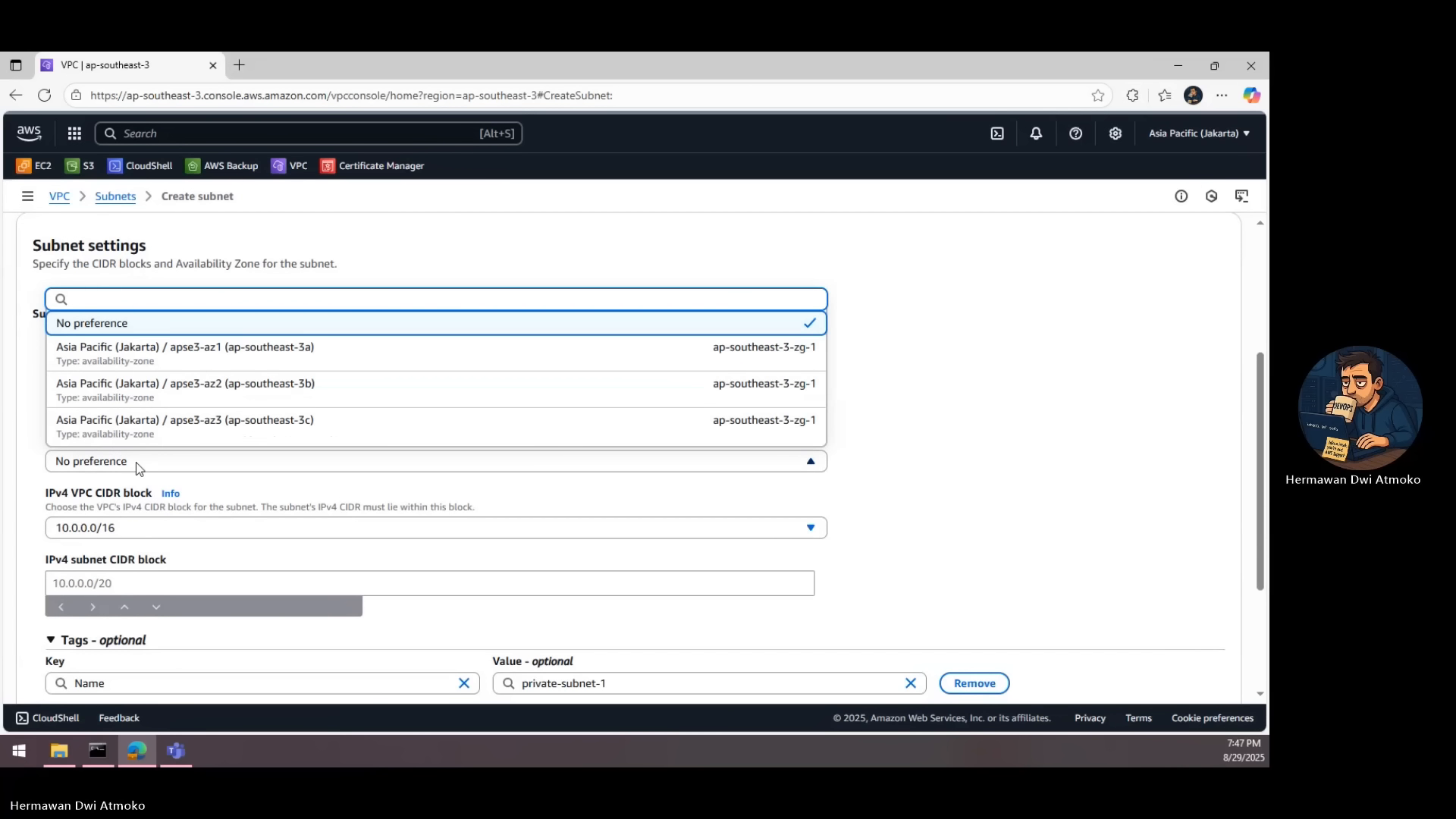
pyautogui.click(352, 351)
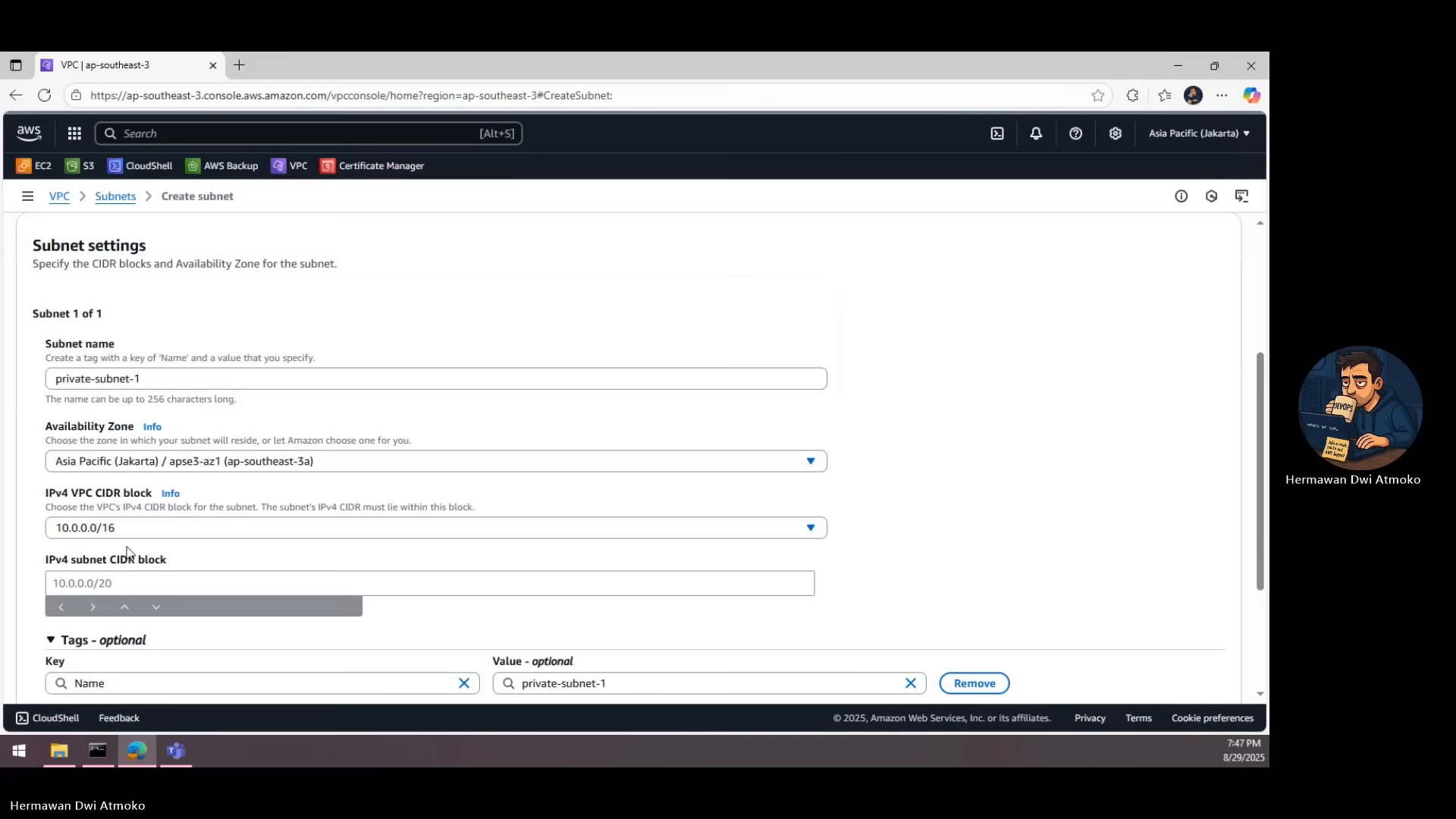
# - Set the IPv4 subnet CIDR block to 10.0.1.0/24 and create the subnet
pyautogui.click(119, 581)
pyautogui.write('10')
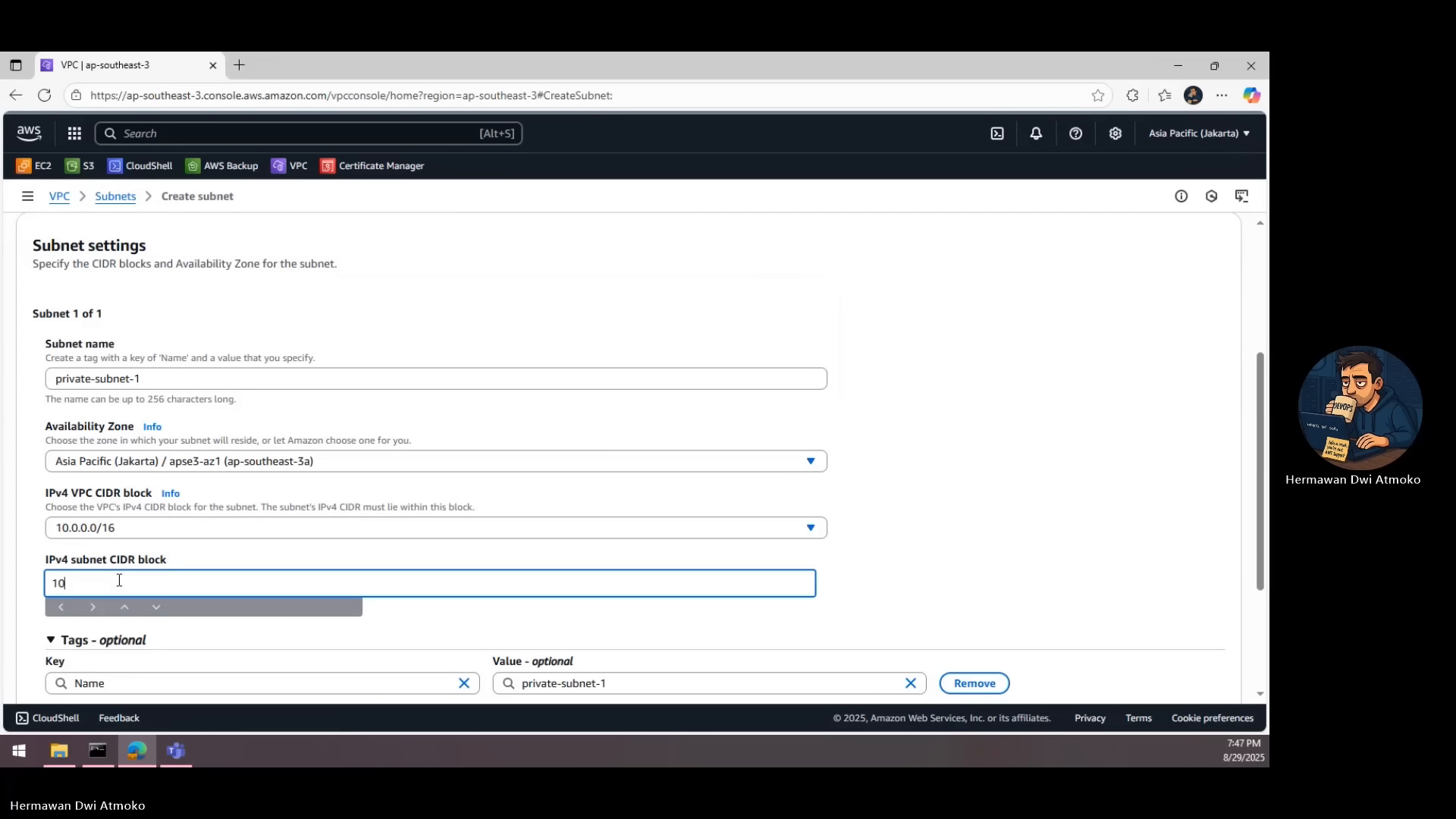
pyautogui.write('.0.1.0/24')
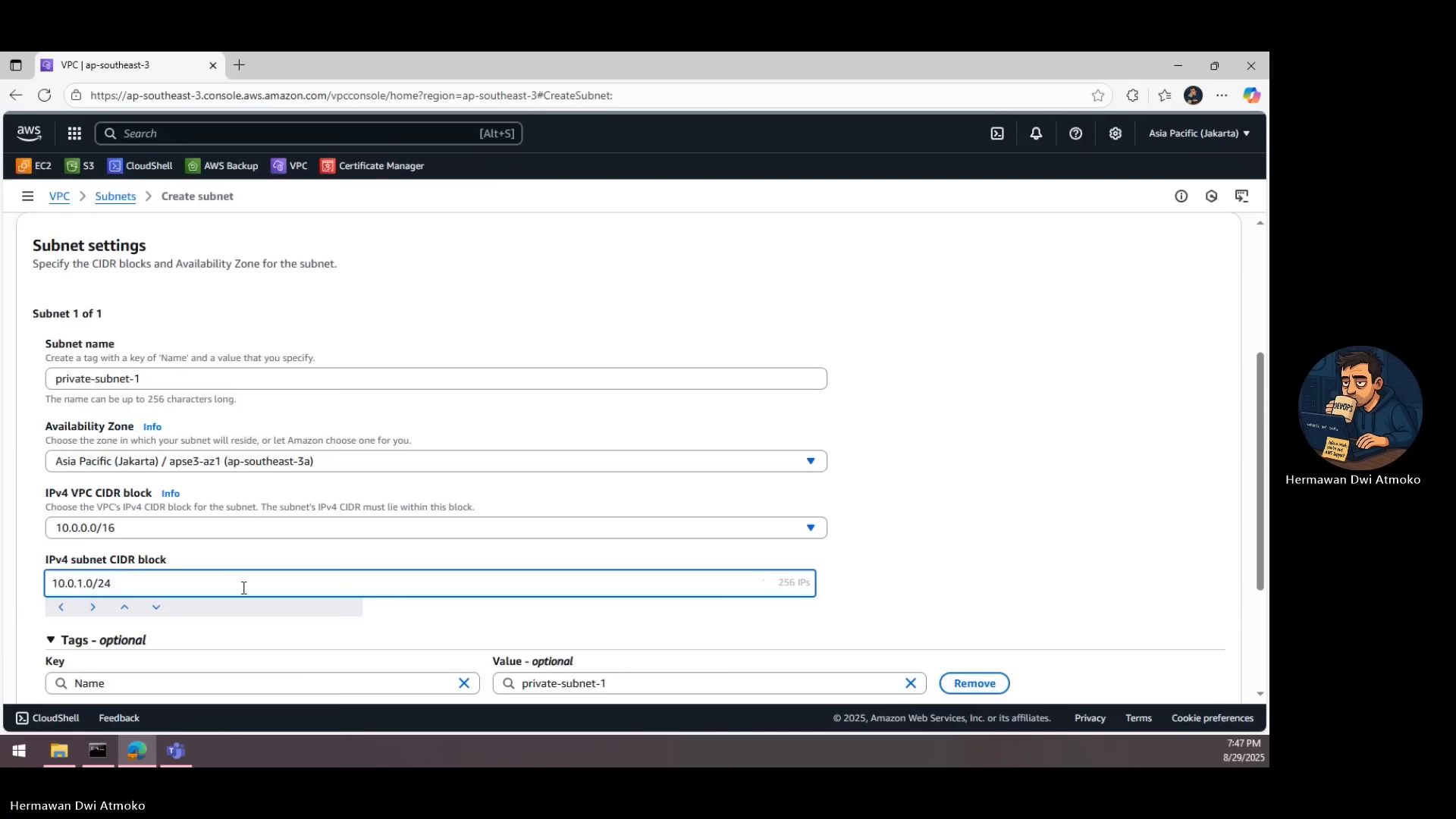
pyautogui.scroll(-2, 279, 593)
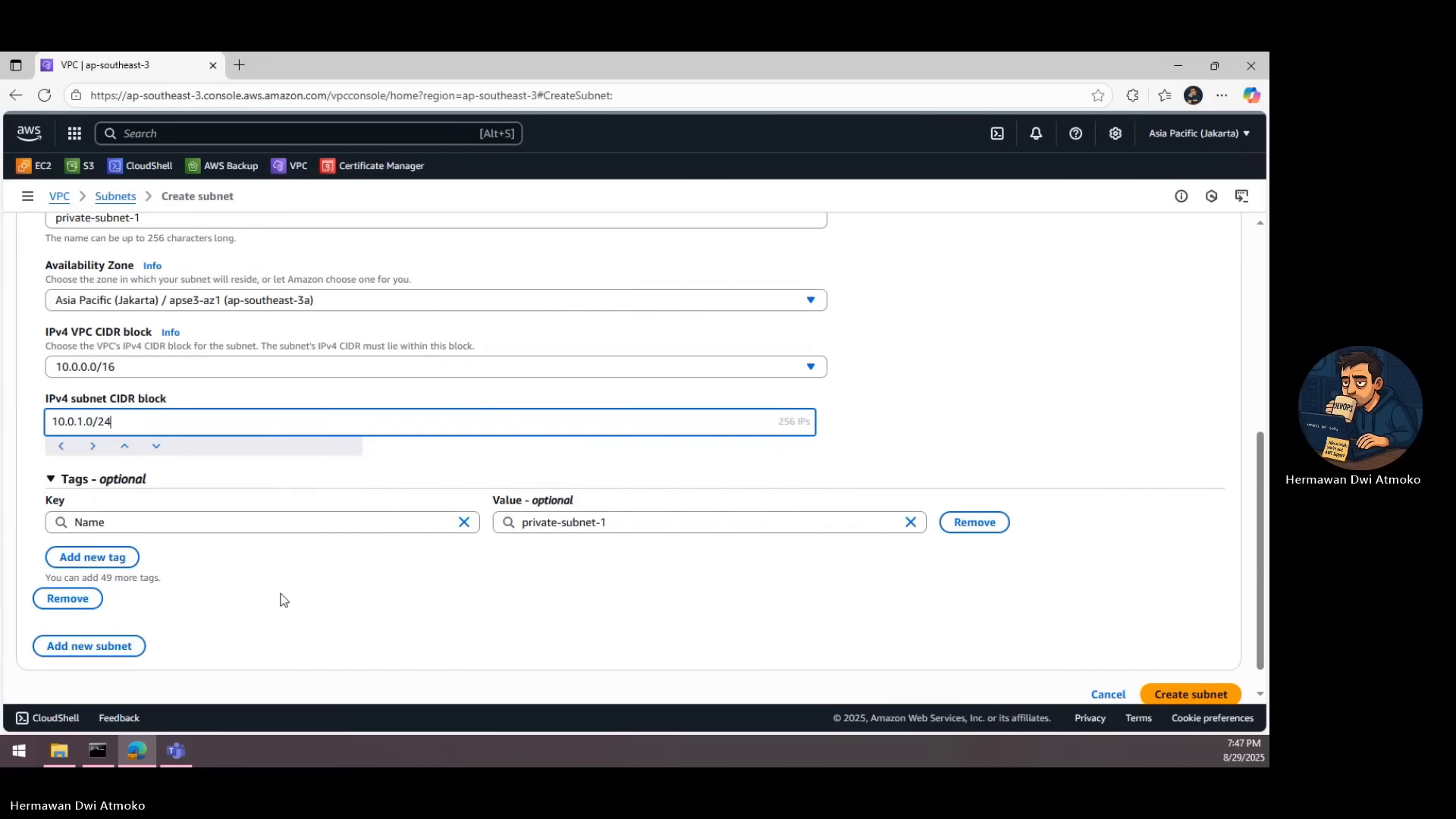
pyautogui.click(1168, 693)
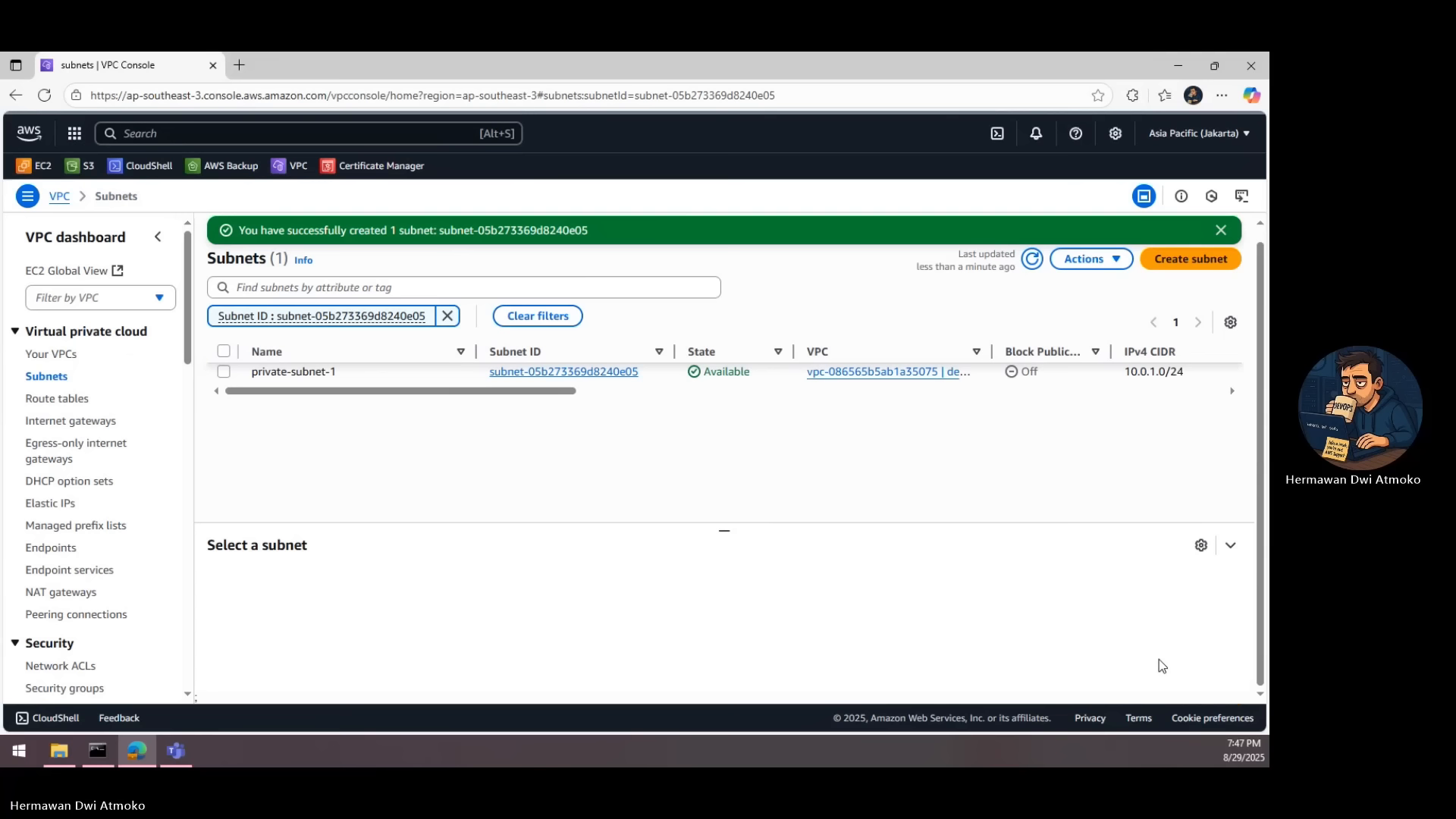
# - Create a route table named private-RT in demo-vpc
pyautogui.click(58, 401)
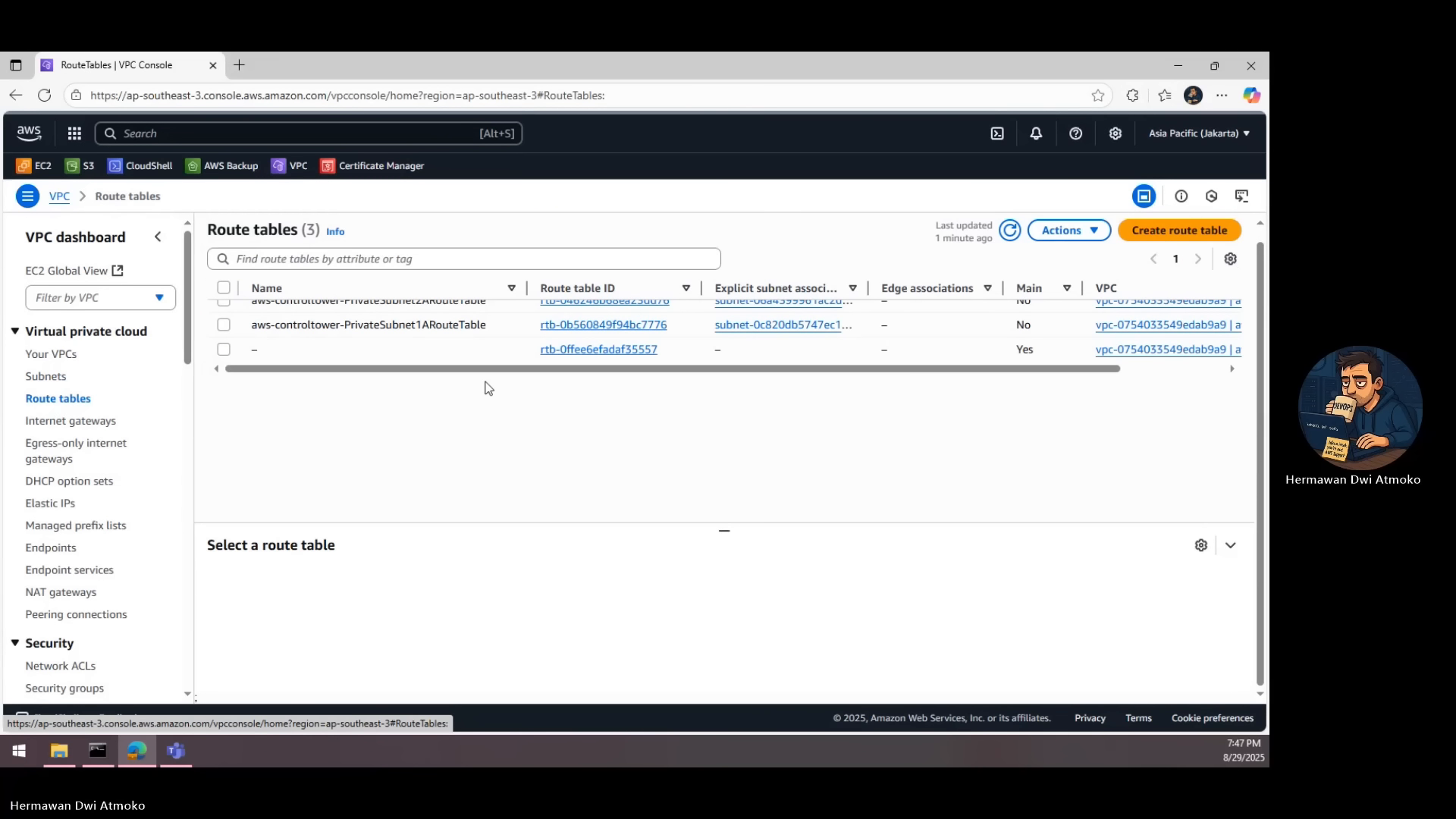
pyautogui.click(1148, 237)
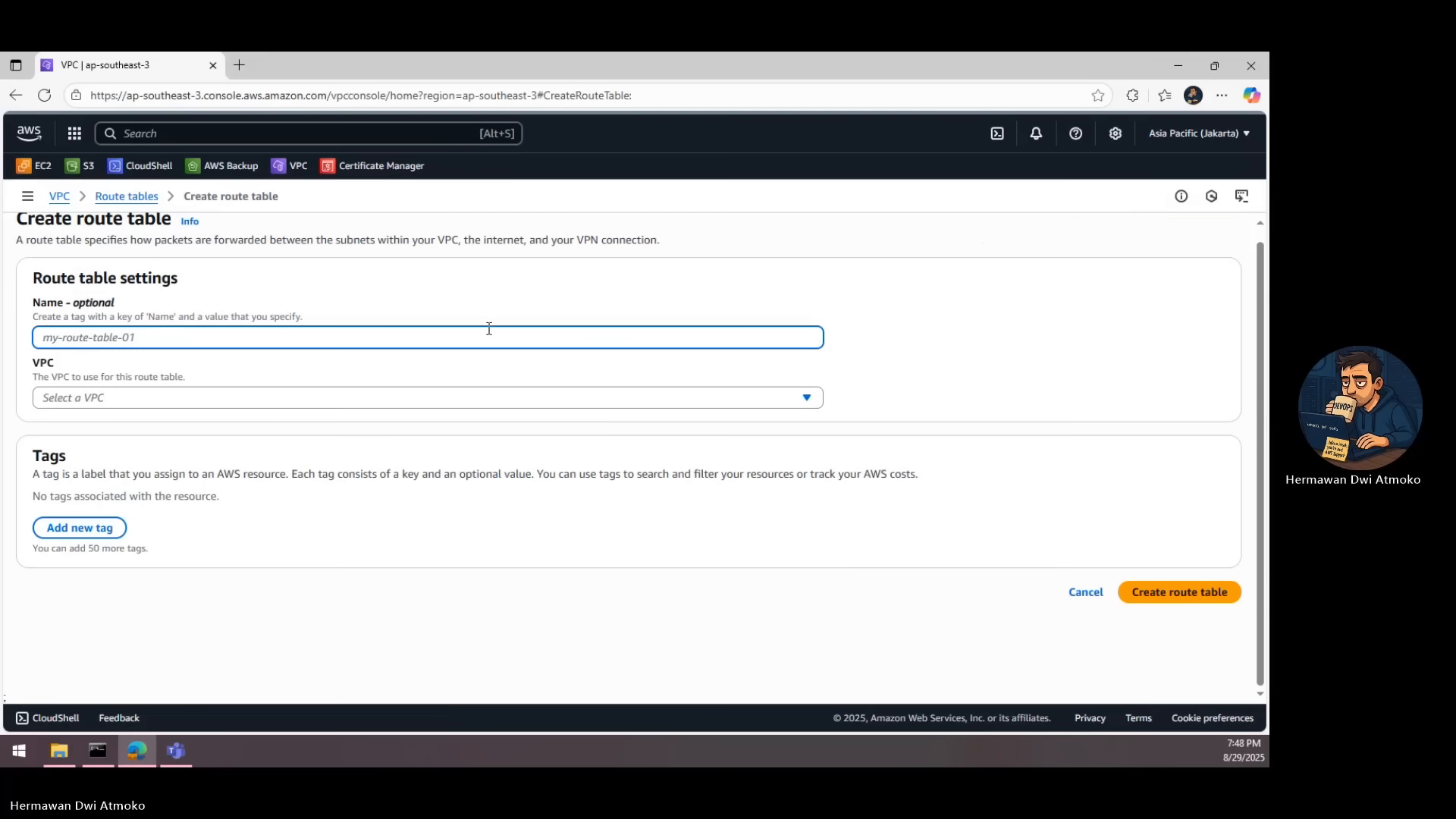
pyautogui.write('priv')
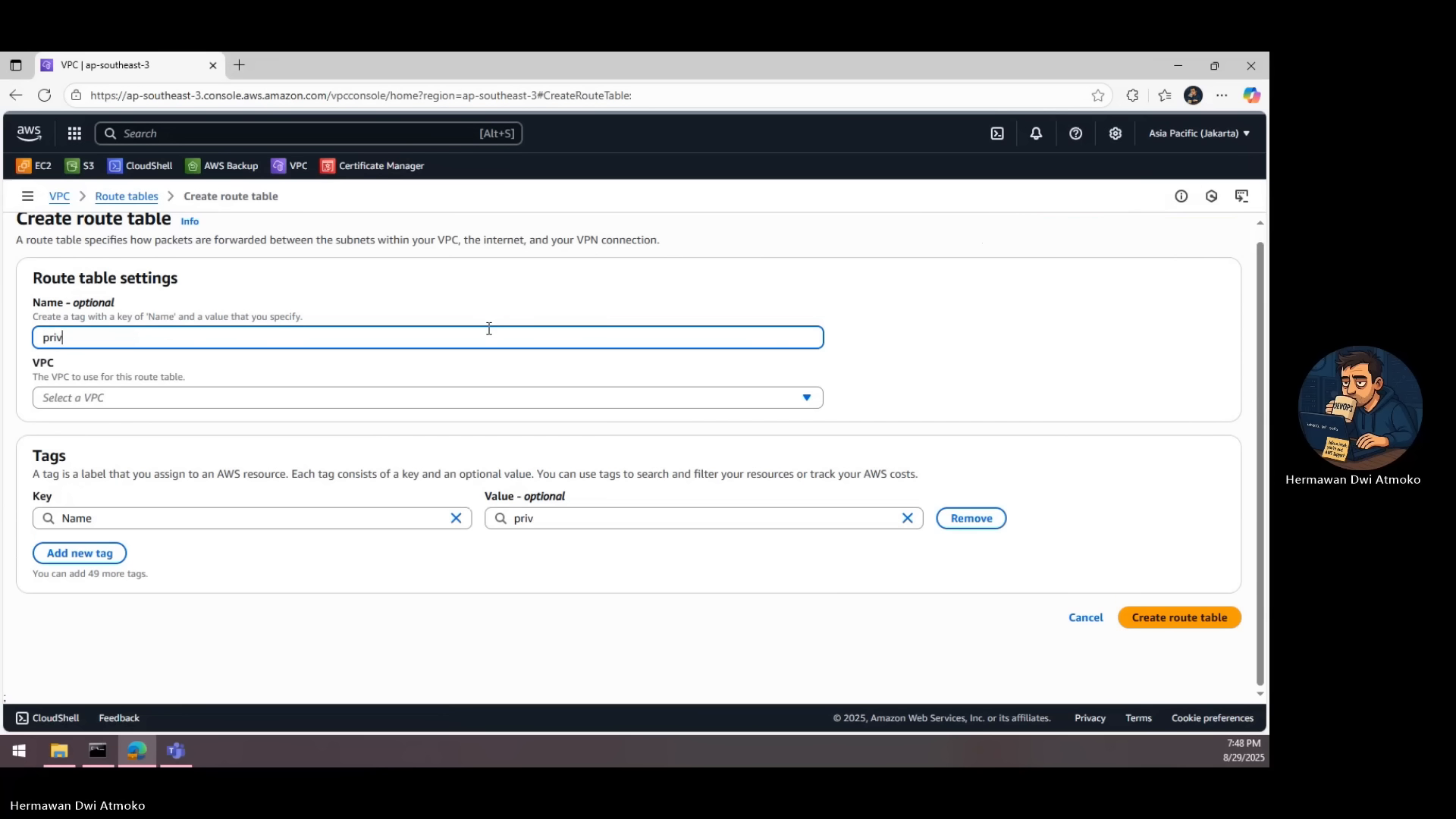
pyautogui.write('ate-RT')
pyautogui.click(449, 395)
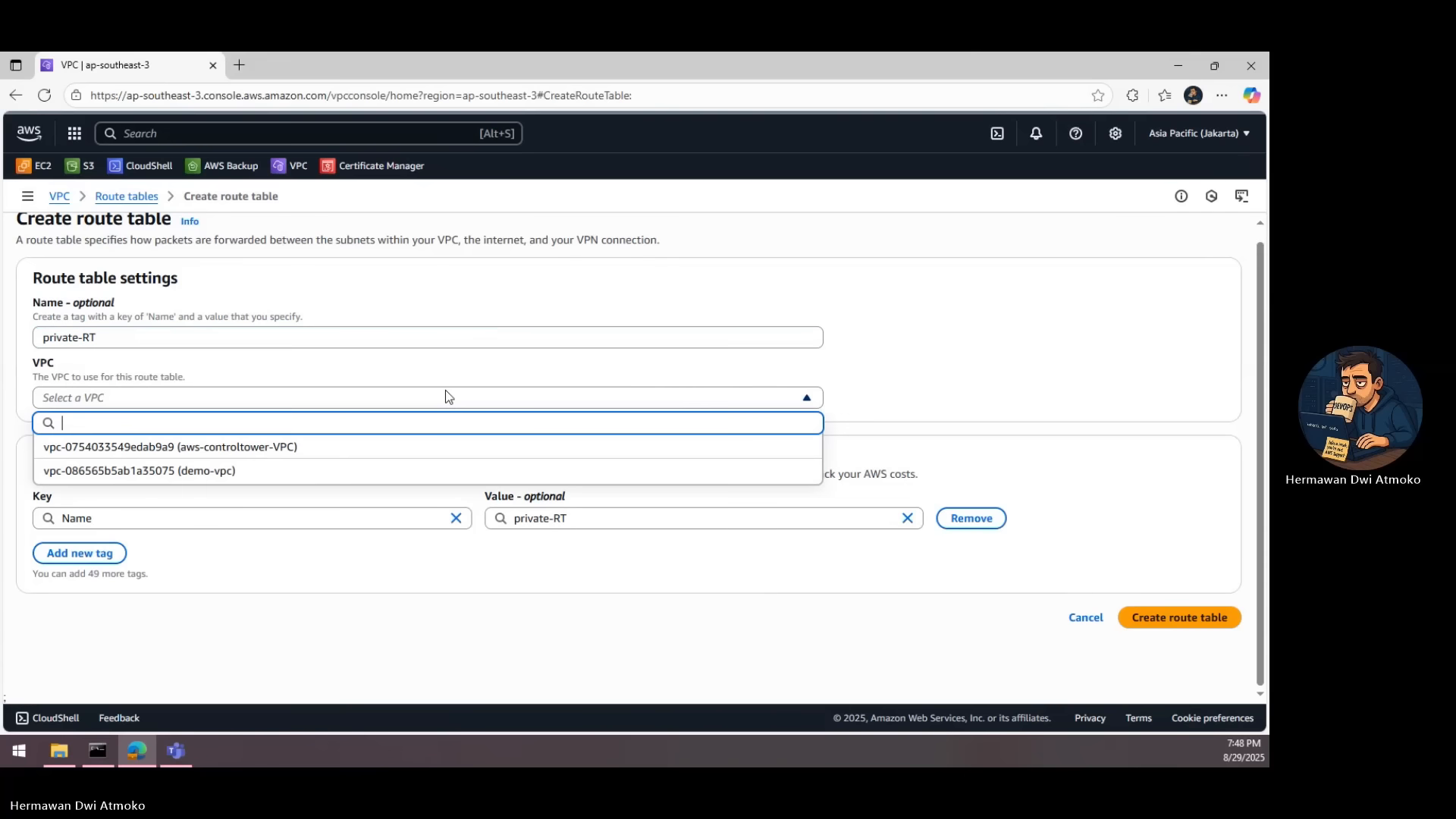
pyautogui.click(190, 471)
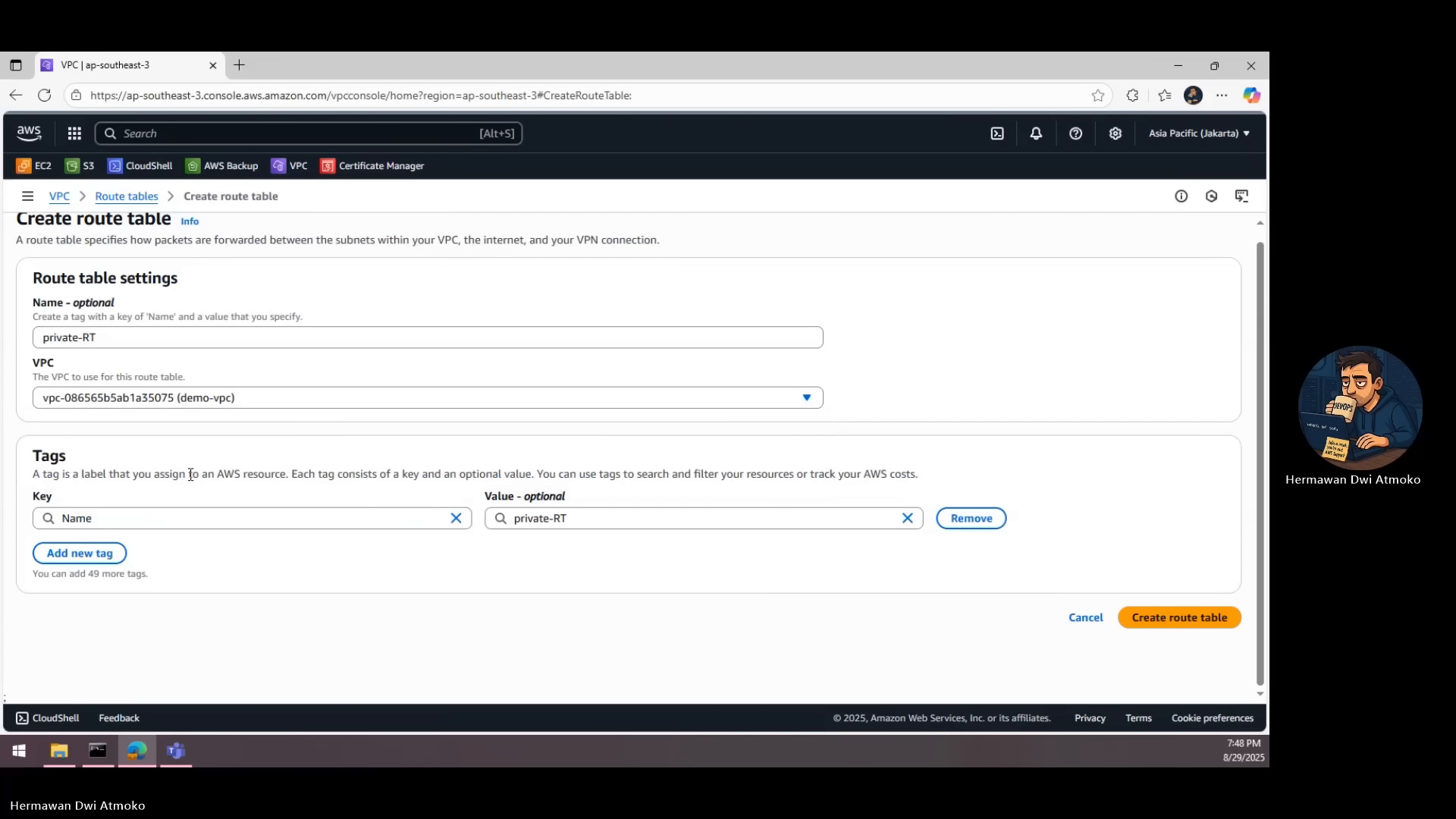
pyautogui.click(1130, 618)
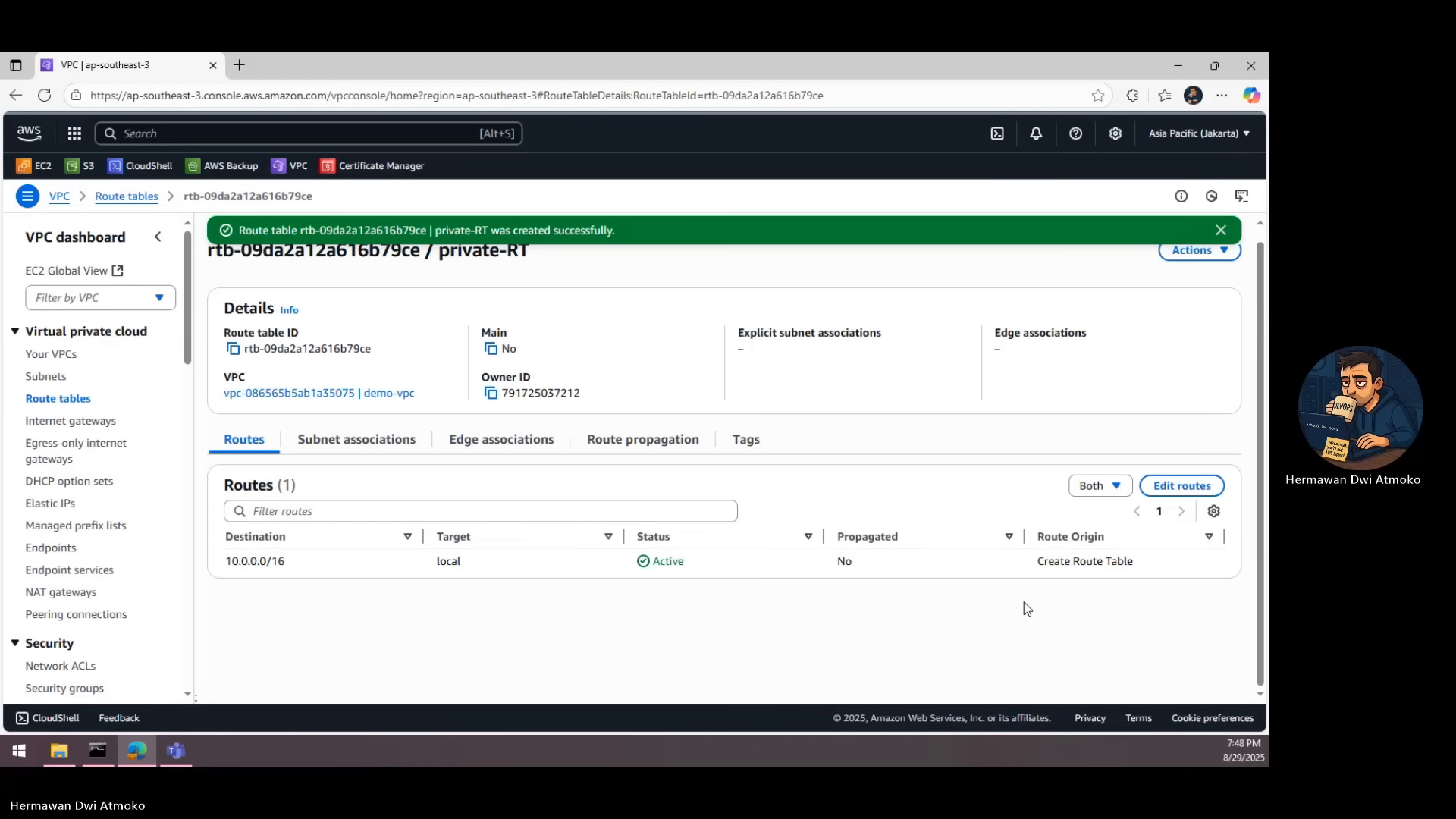
# - Associate private-subnet-1 with the private-RT route table and save the association
pyautogui.click(327, 449)
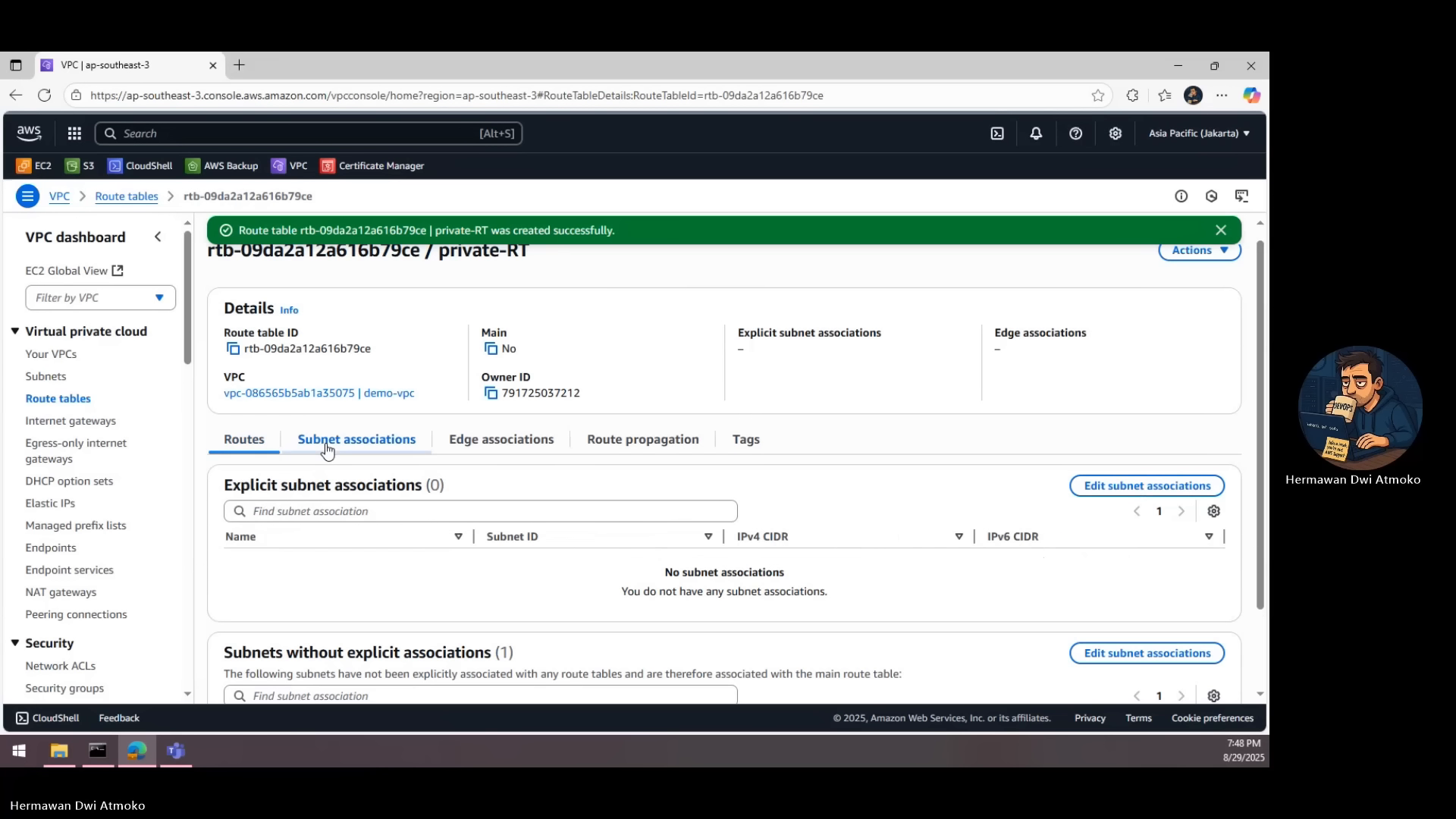
pyautogui.click(1084, 487)
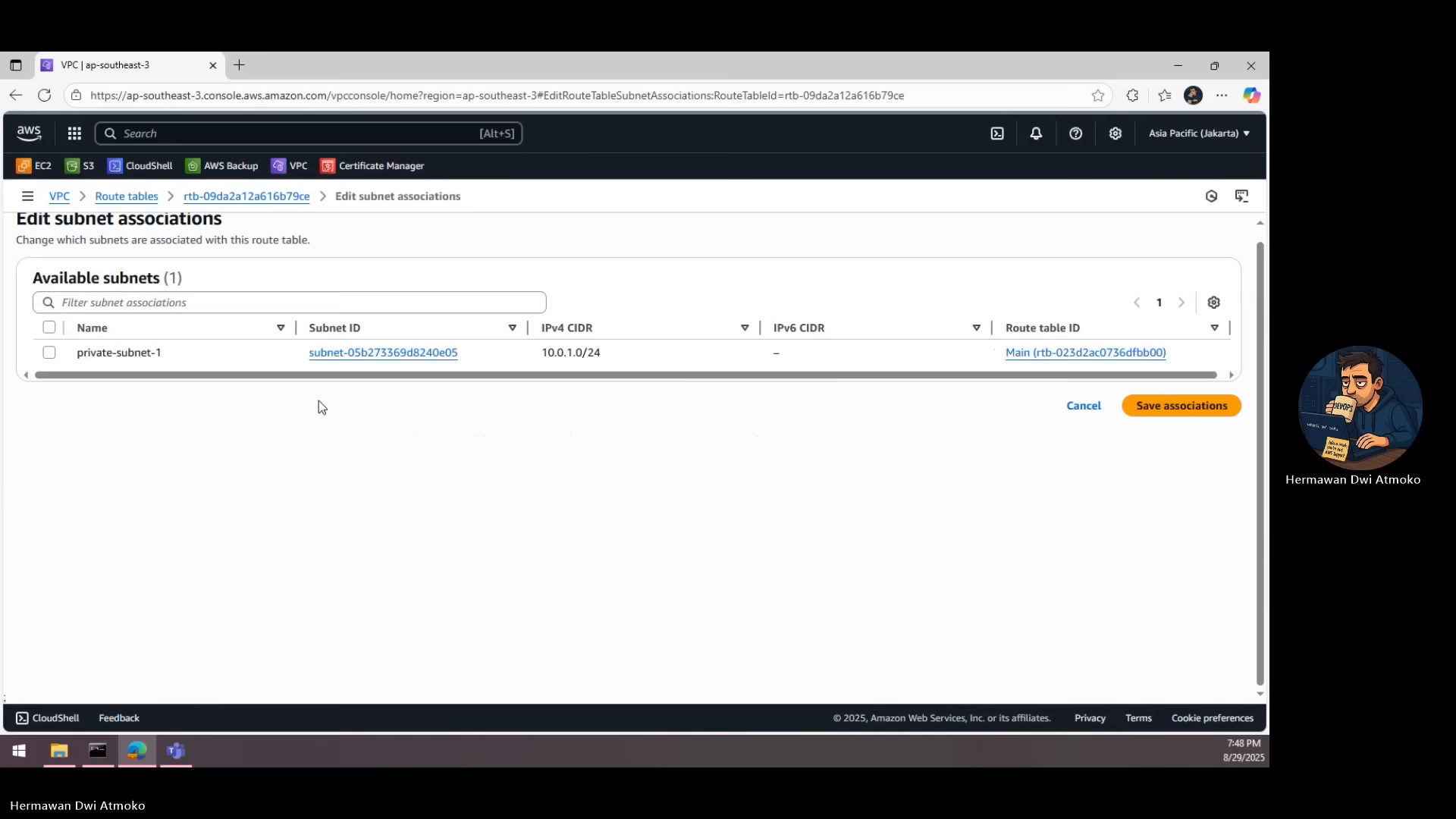
pyautogui.click(49, 353)
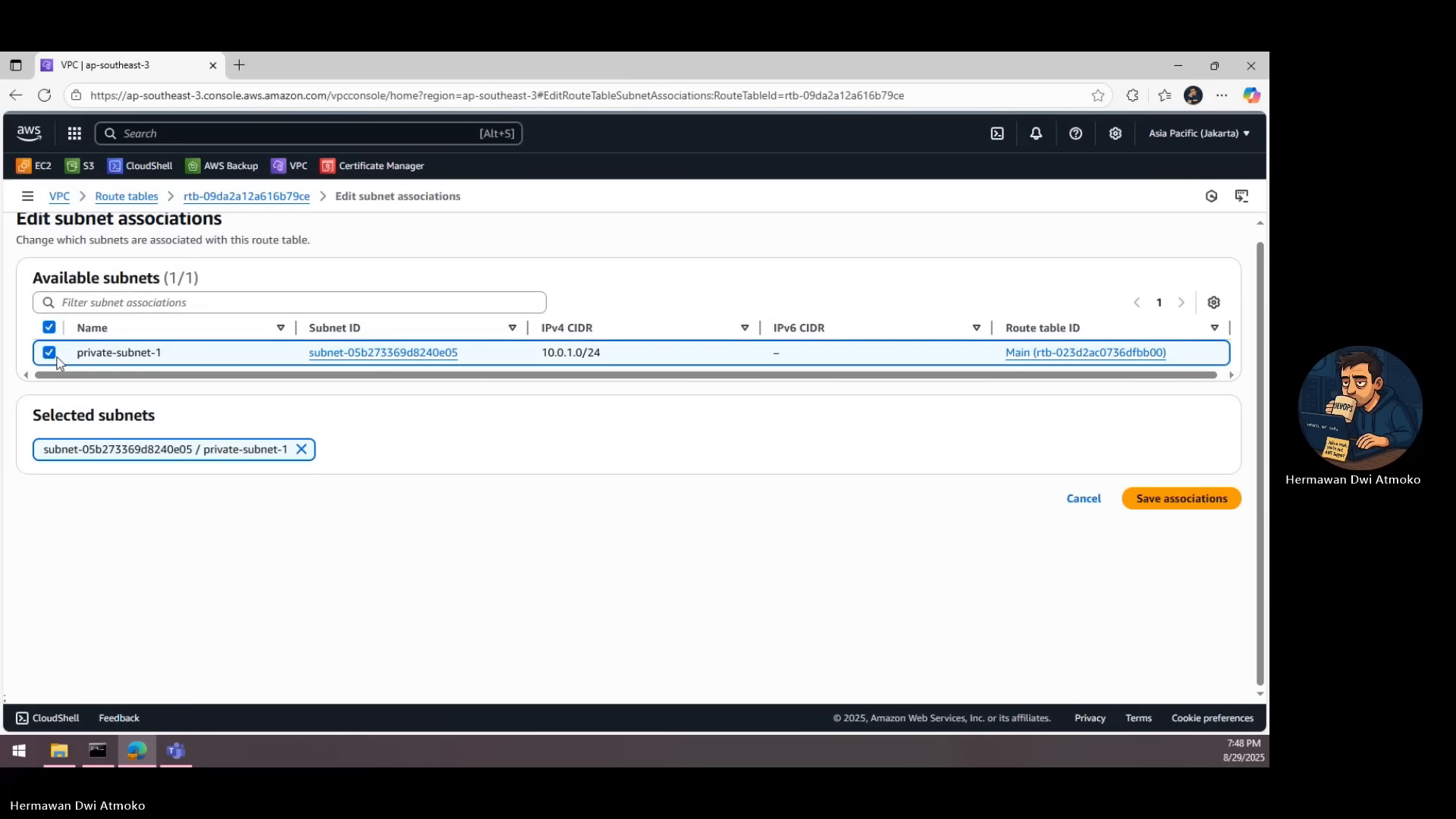
pyautogui.click(1152, 513)
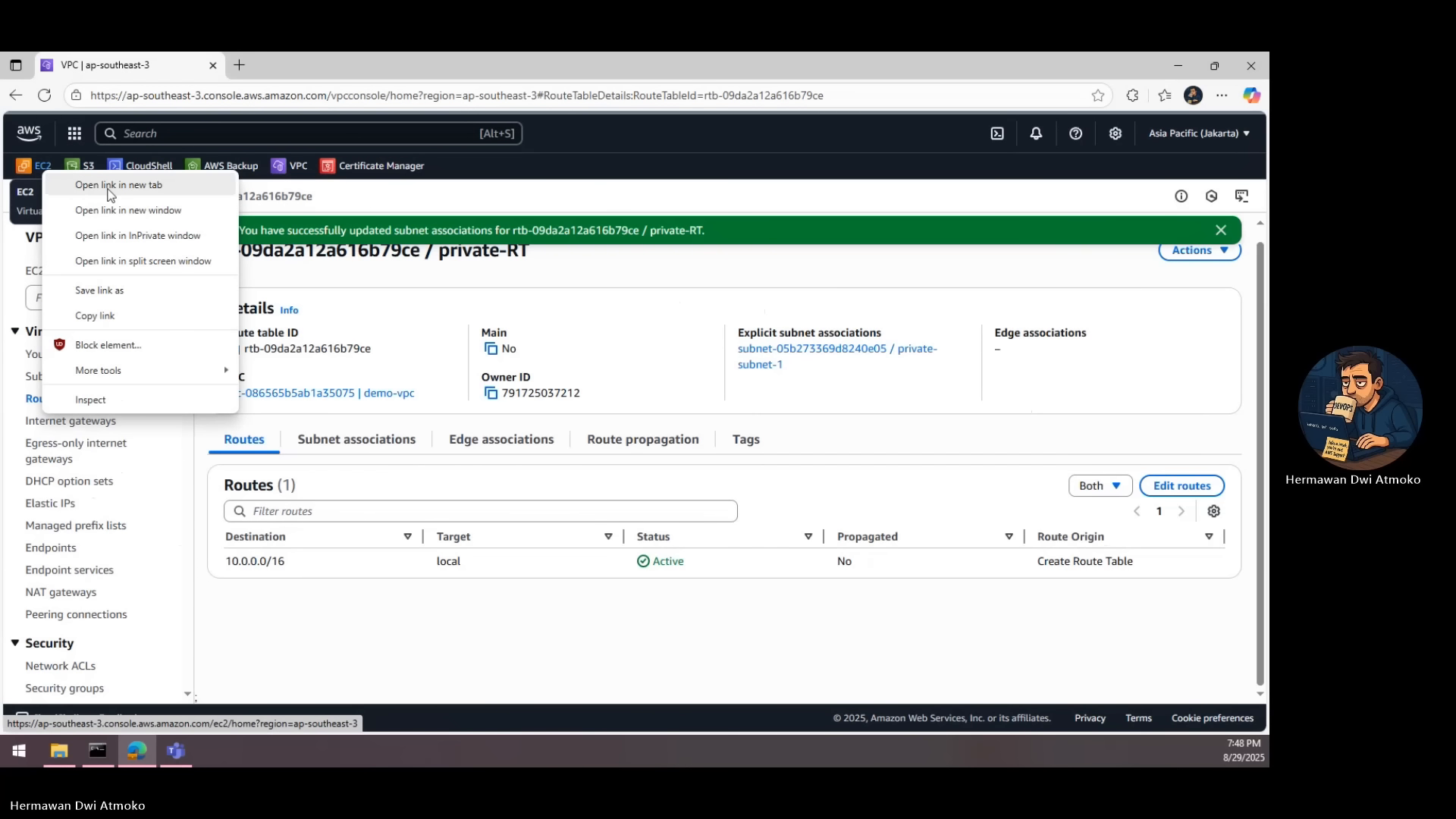
# - Open the EC2 console in a separate browser tab and start launching a new instance from its instances list
pyautogui.click(111, 186)
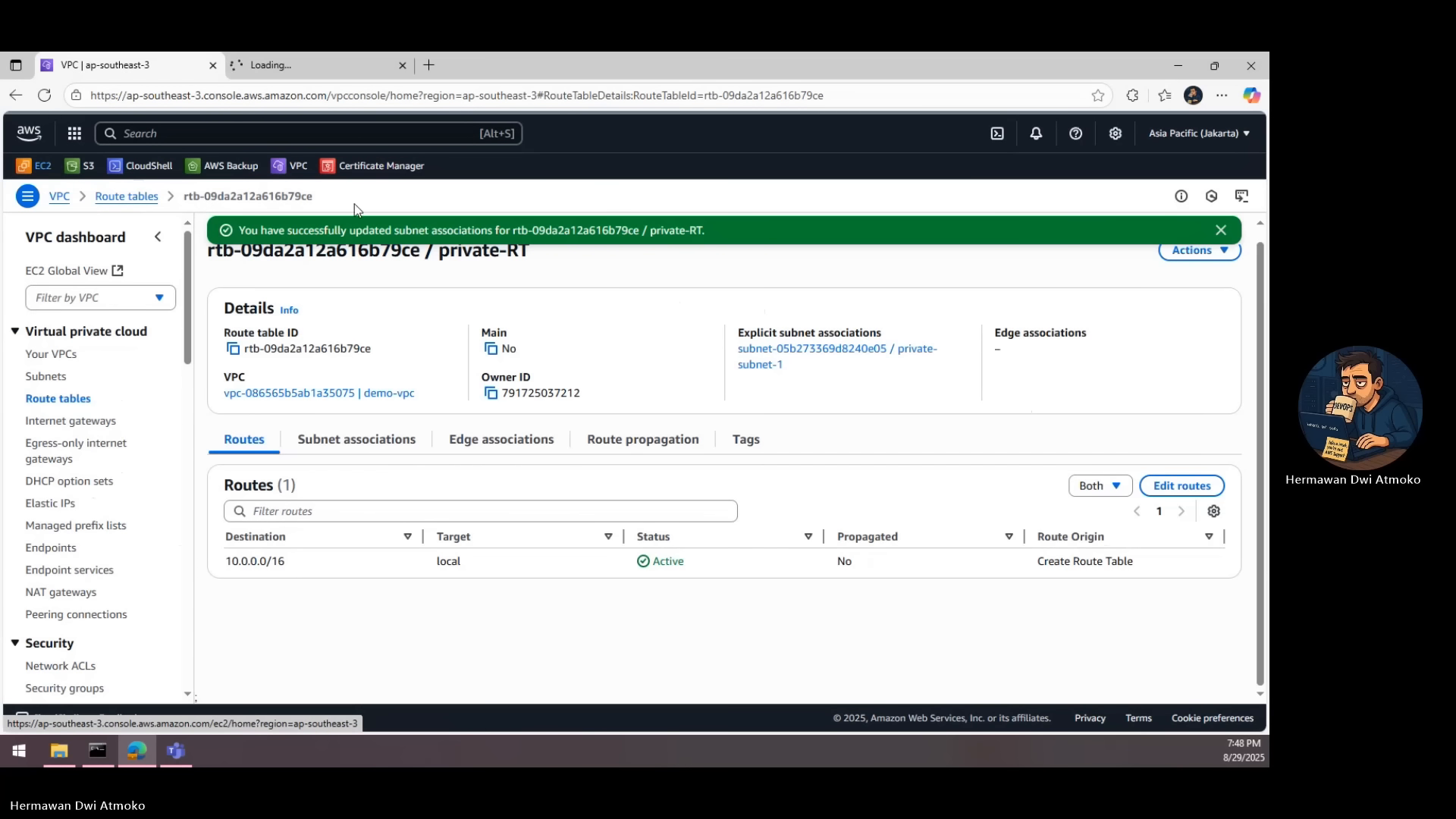
pyautogui.click(311, 76)
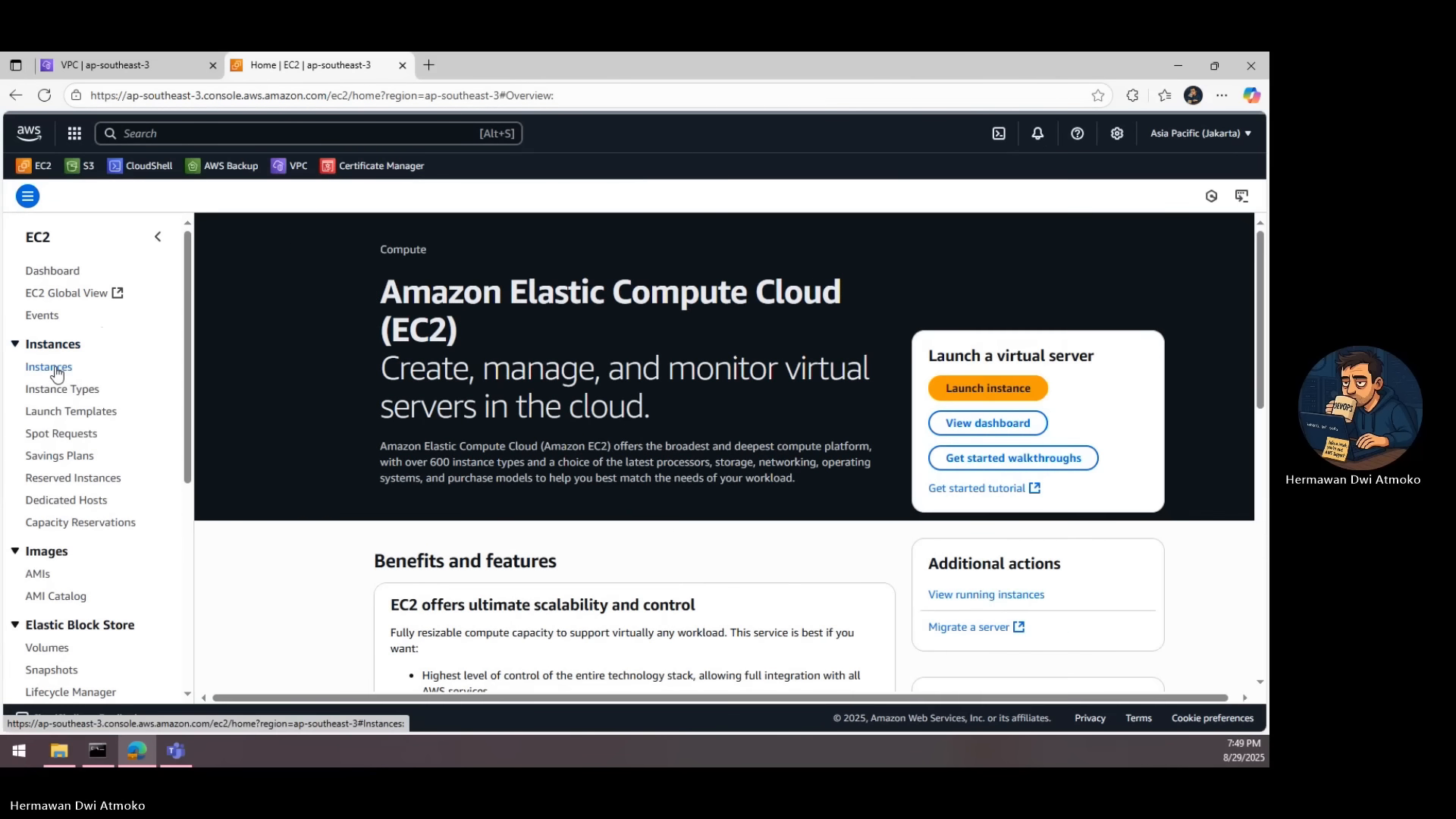
pyautogui.click(57, 370)
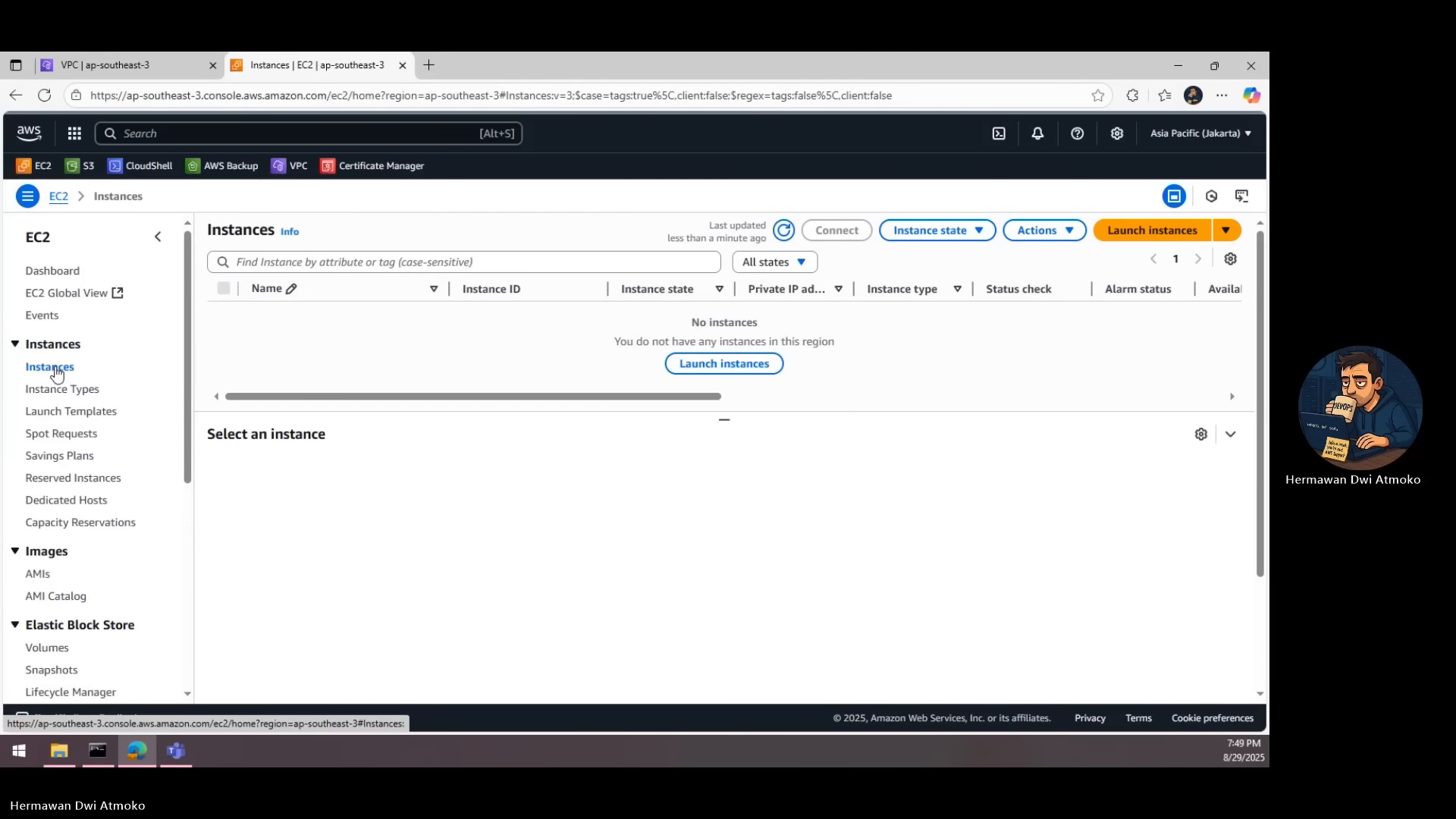
pyautogui.click(1116, 240)
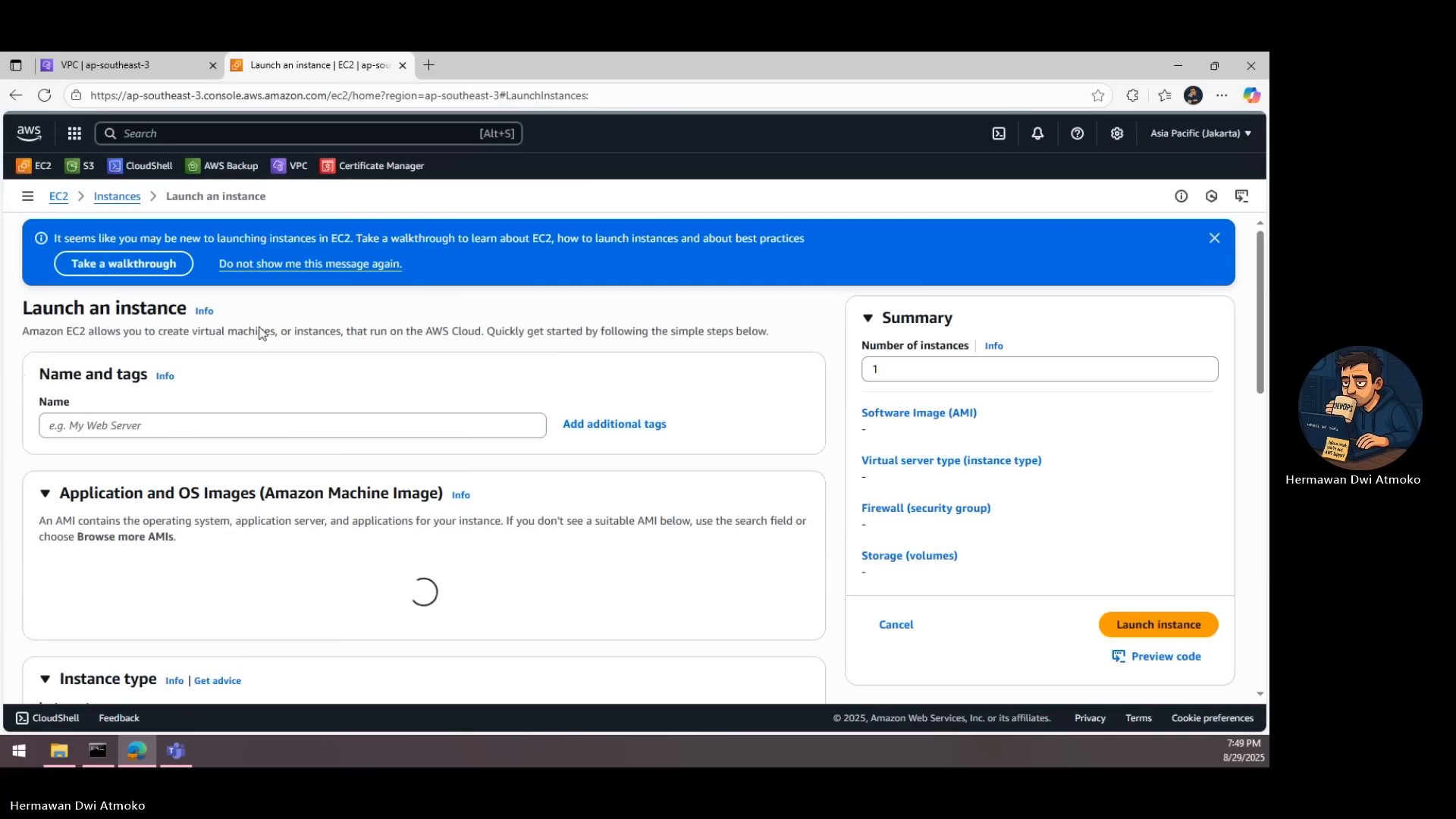
# - Name the new EC2 instance bhagaskara-ec2
pyautogui.click(86, 415)
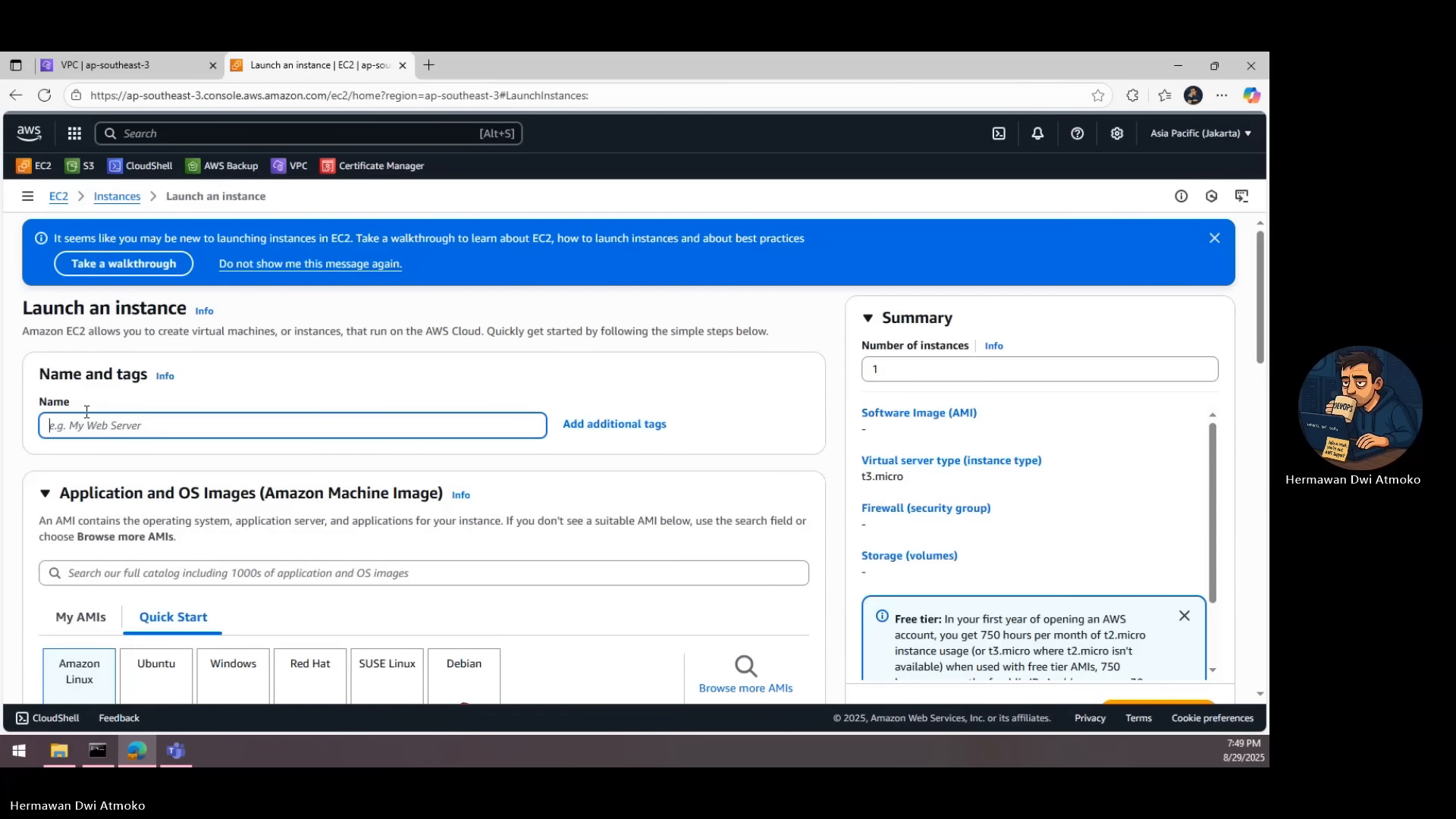
pyautogui.write('bhagaskara')
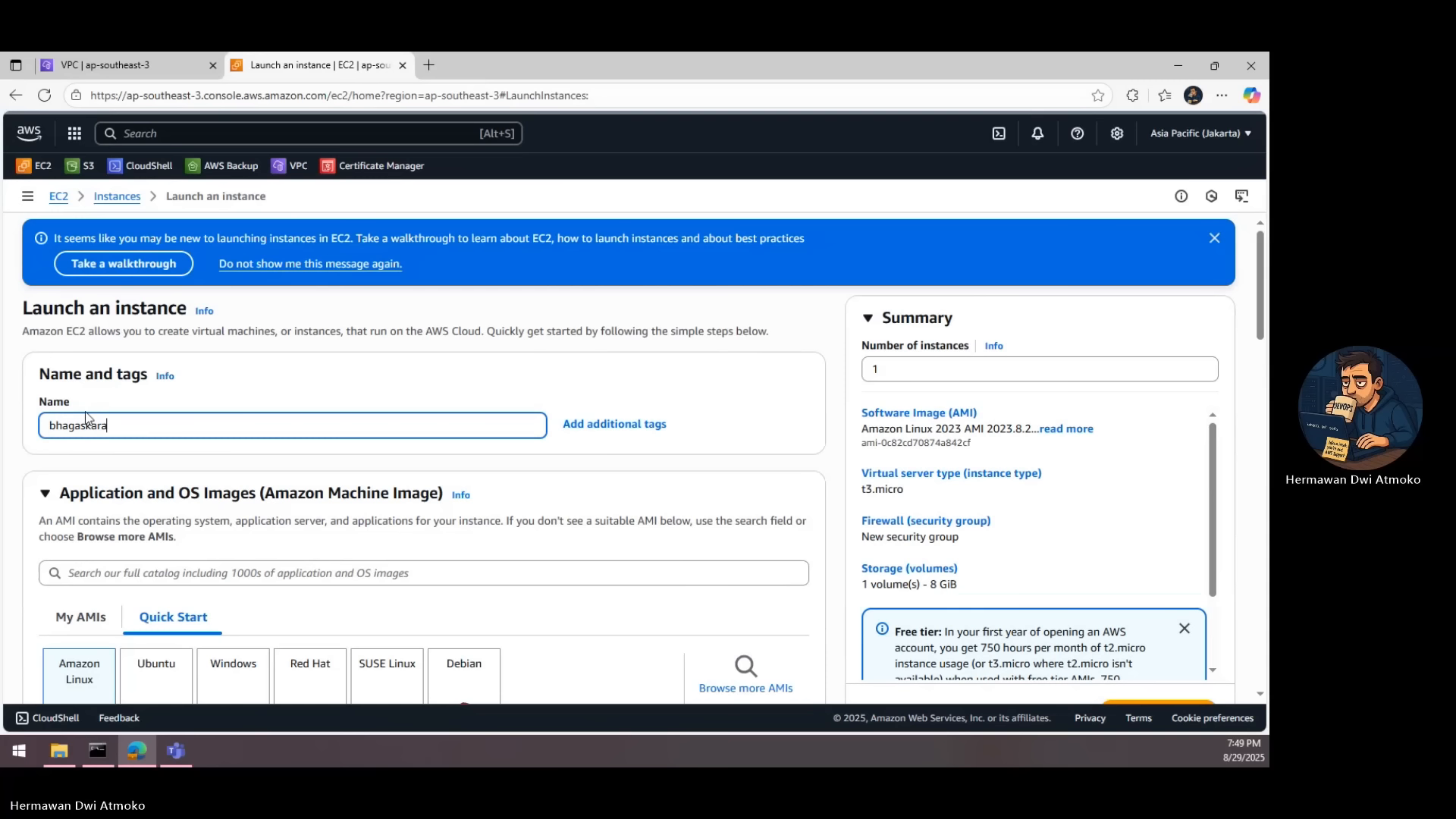
pyautogui.write('-ec2')
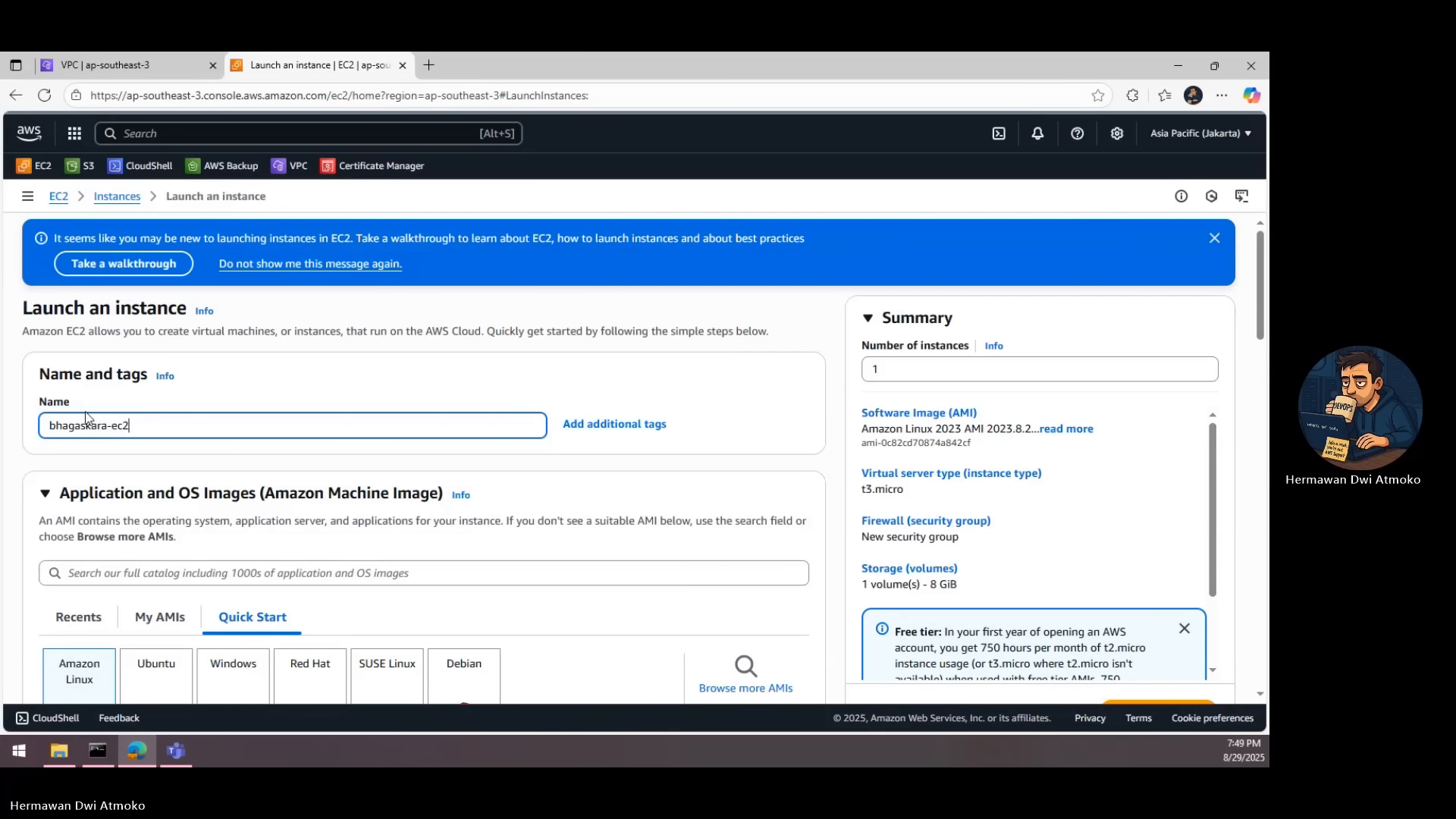
pyautogui.scroll(-3, 125, 466)
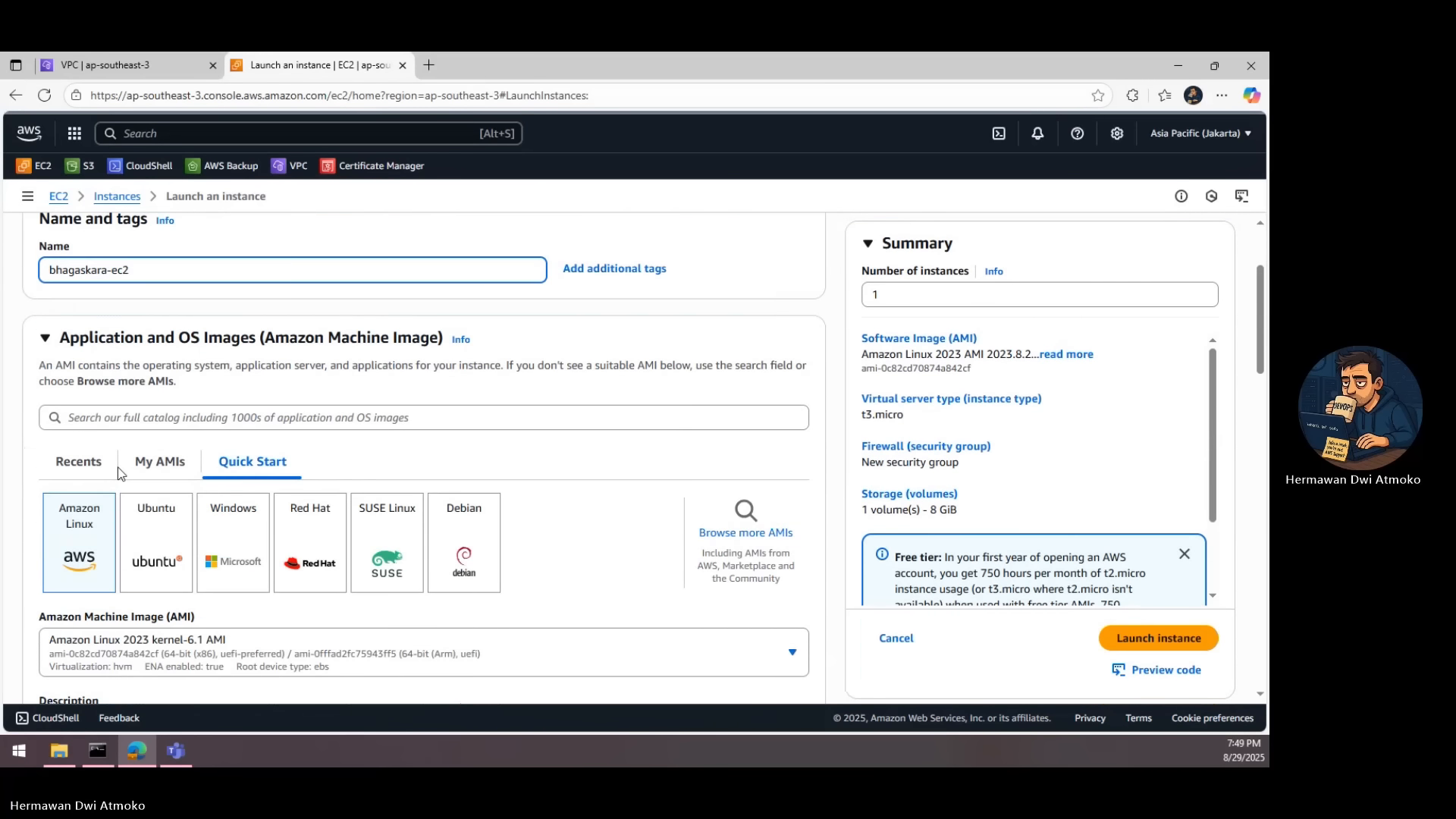
pyautogui.scroll(-3, 104, 418)
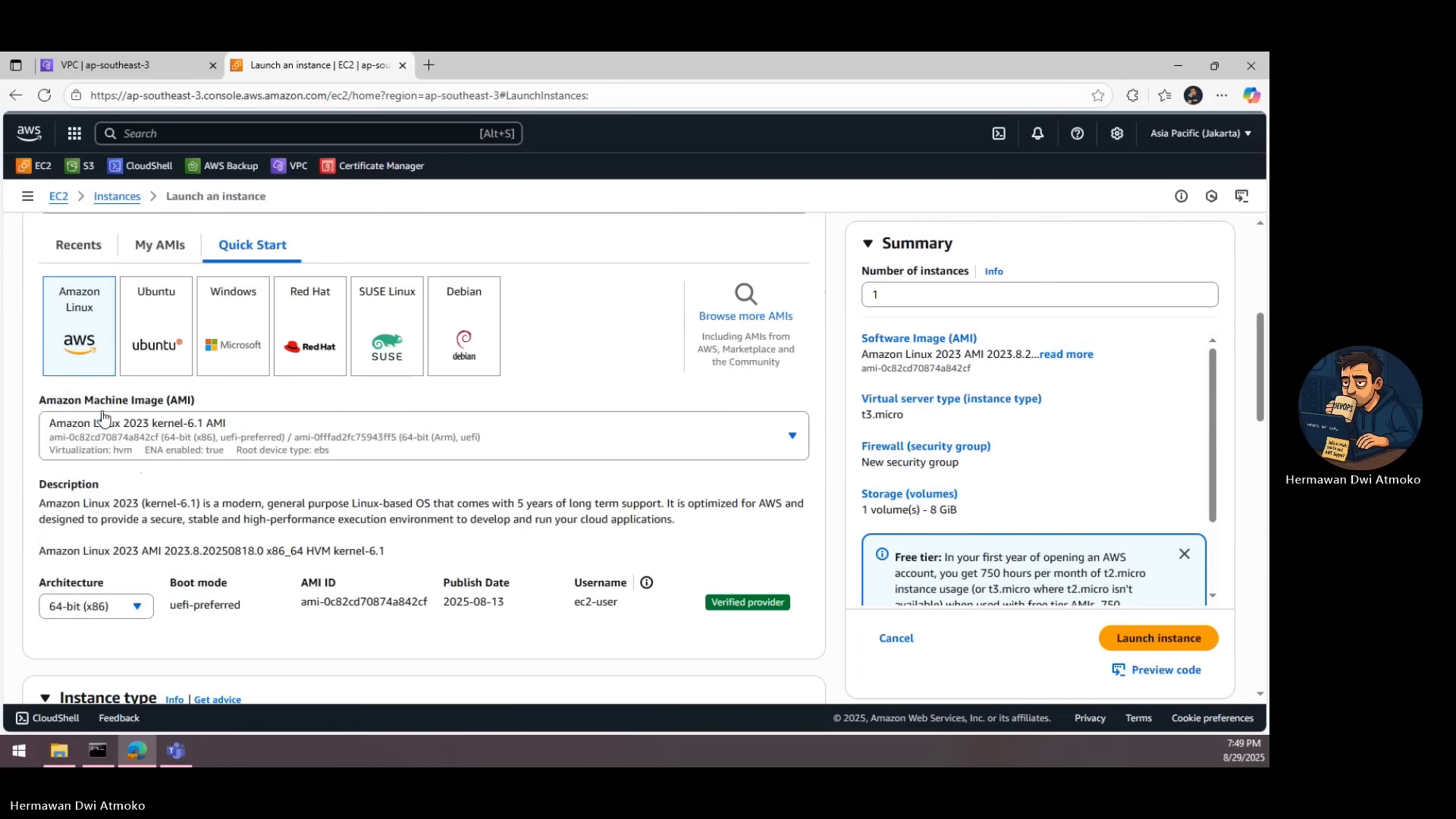
# - Create an RSA key pair named demokey in .ppk format for the instance login
pyautogui.scroll(-5, 104, 418)
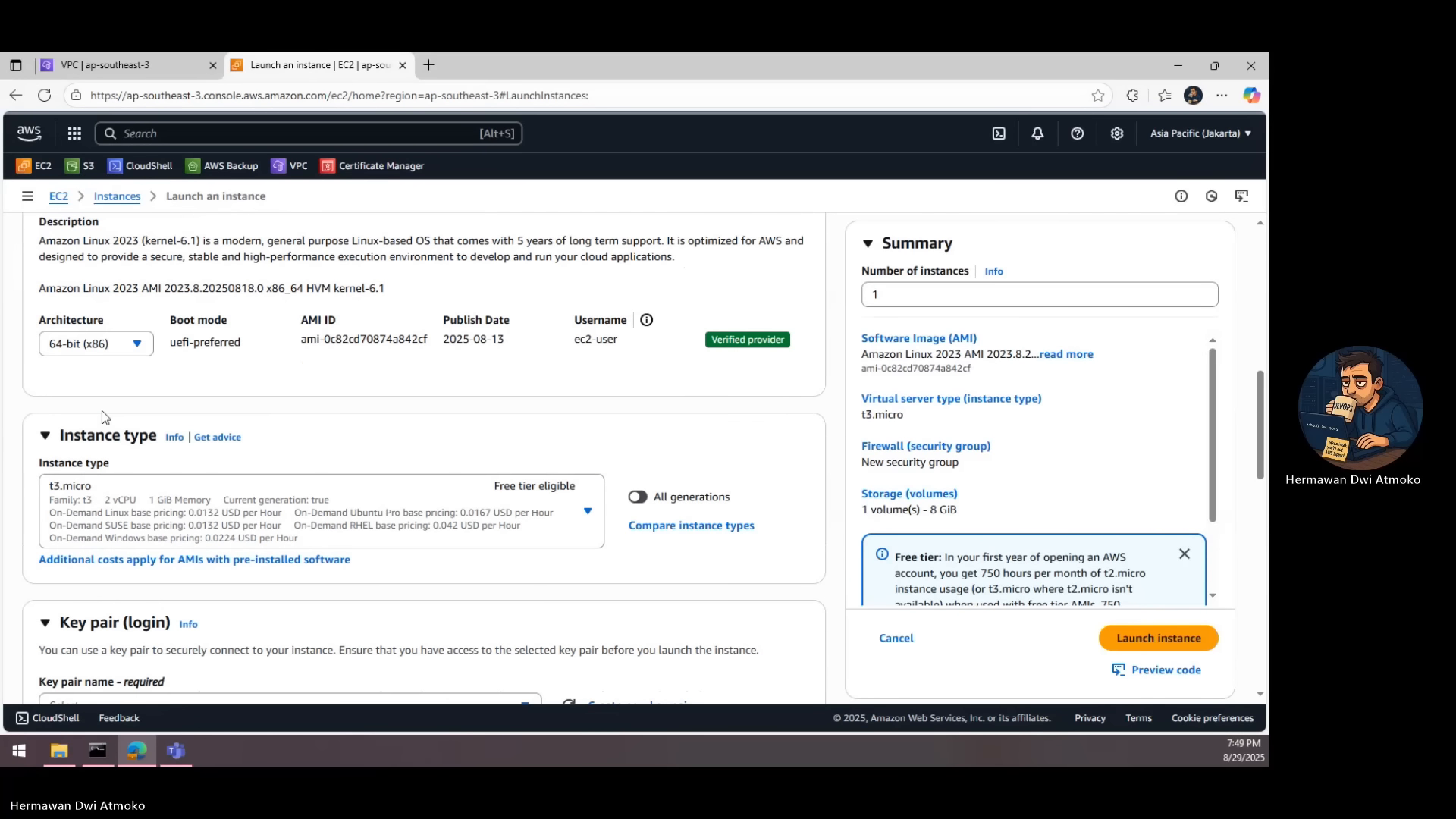
pyautogui.scroll(-2, 101, 411)
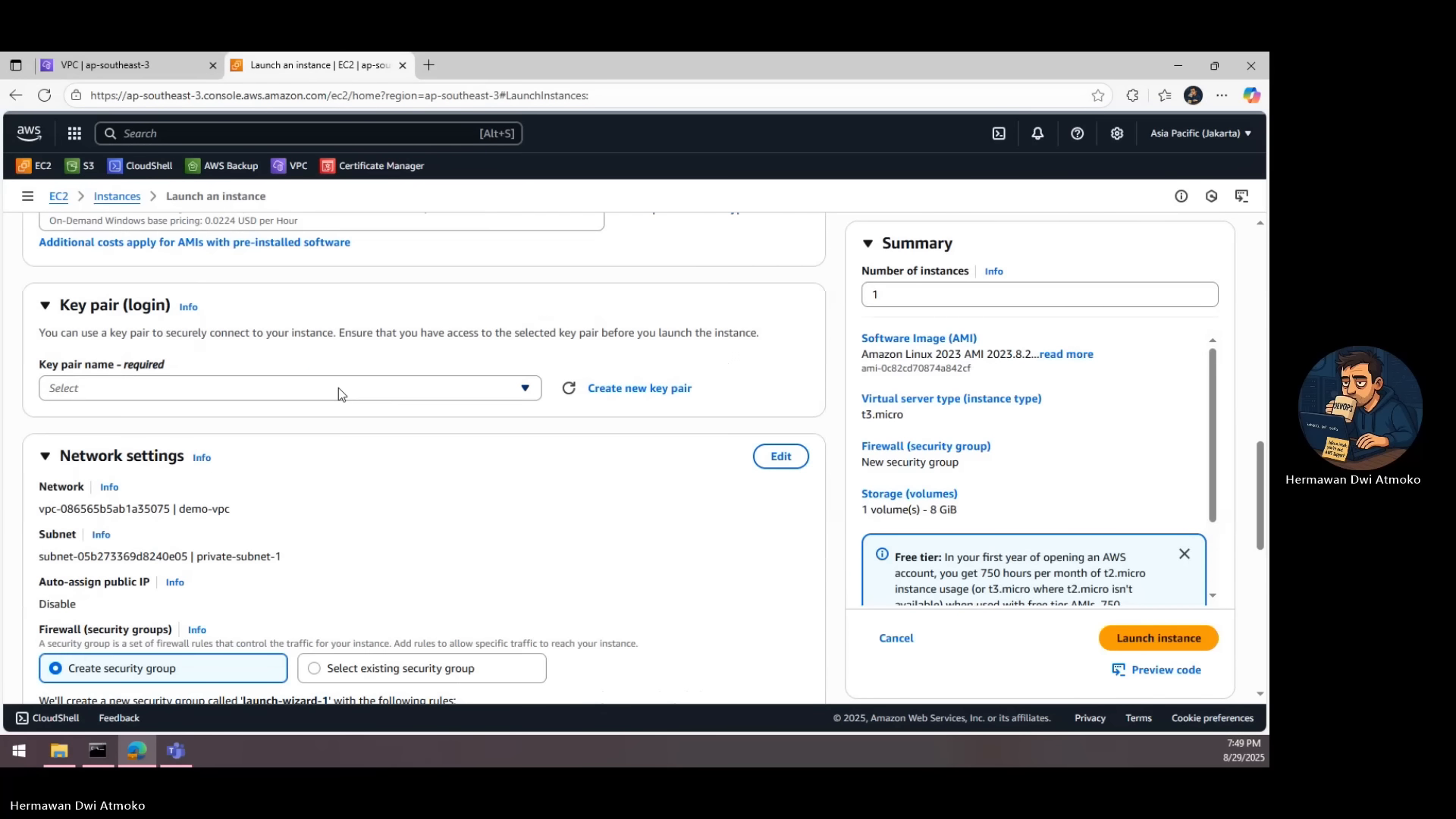
pyautogui.click(605, 389)
pyautogui.click(505, 322)
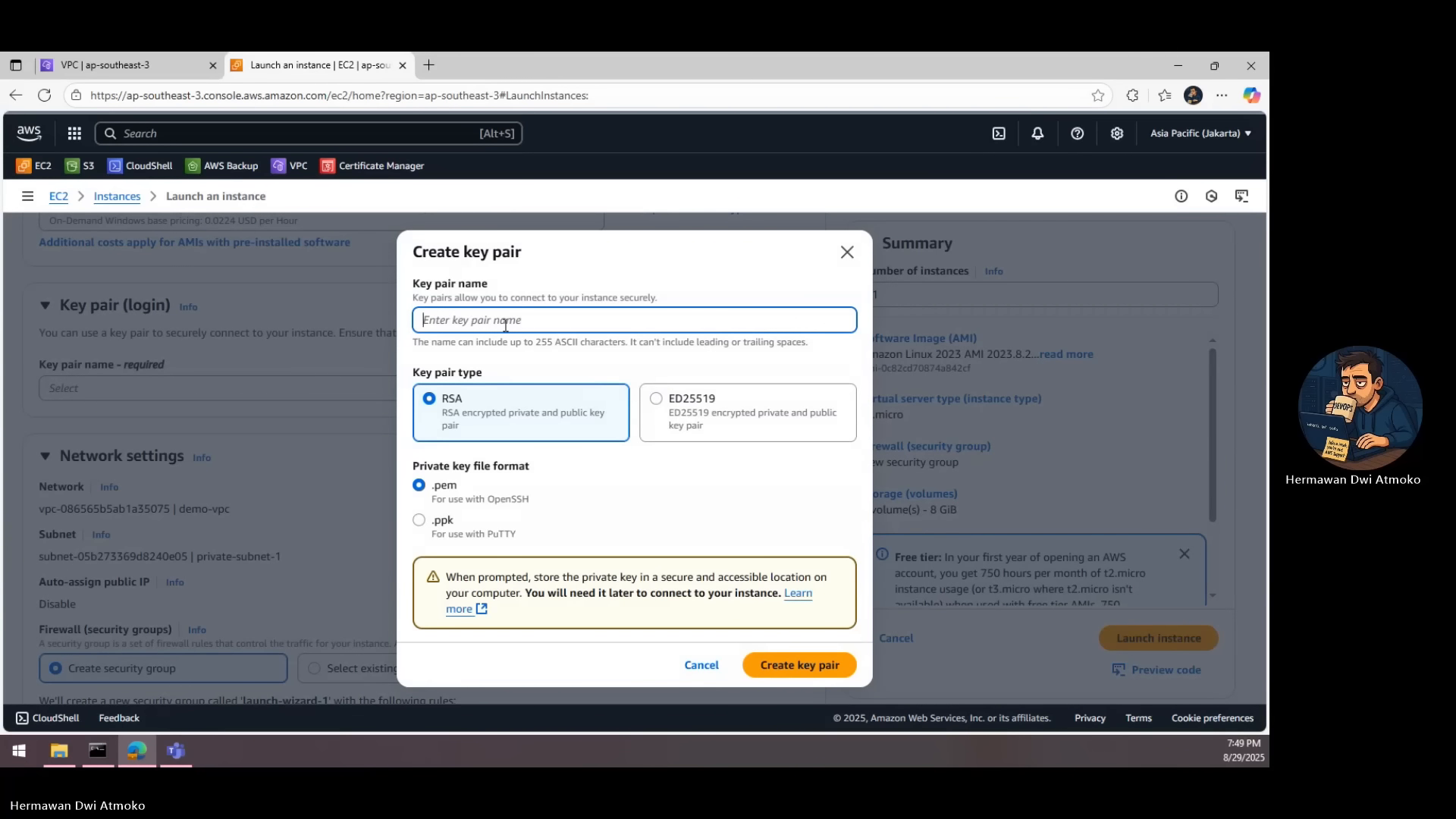
pyautogui.write('demokey')
pyautogui.click(419, 520)
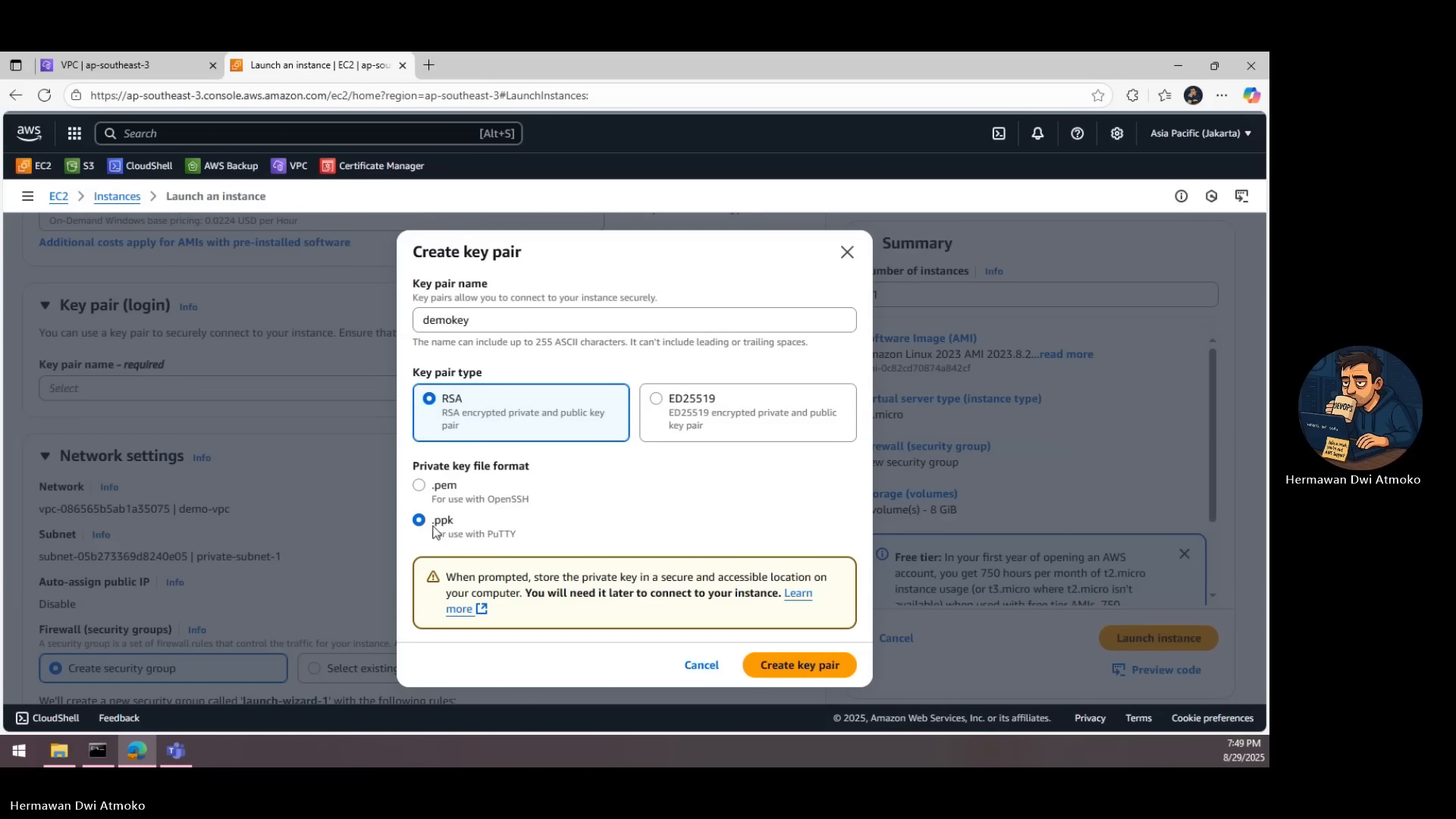
pyautogui.click(797, 667)
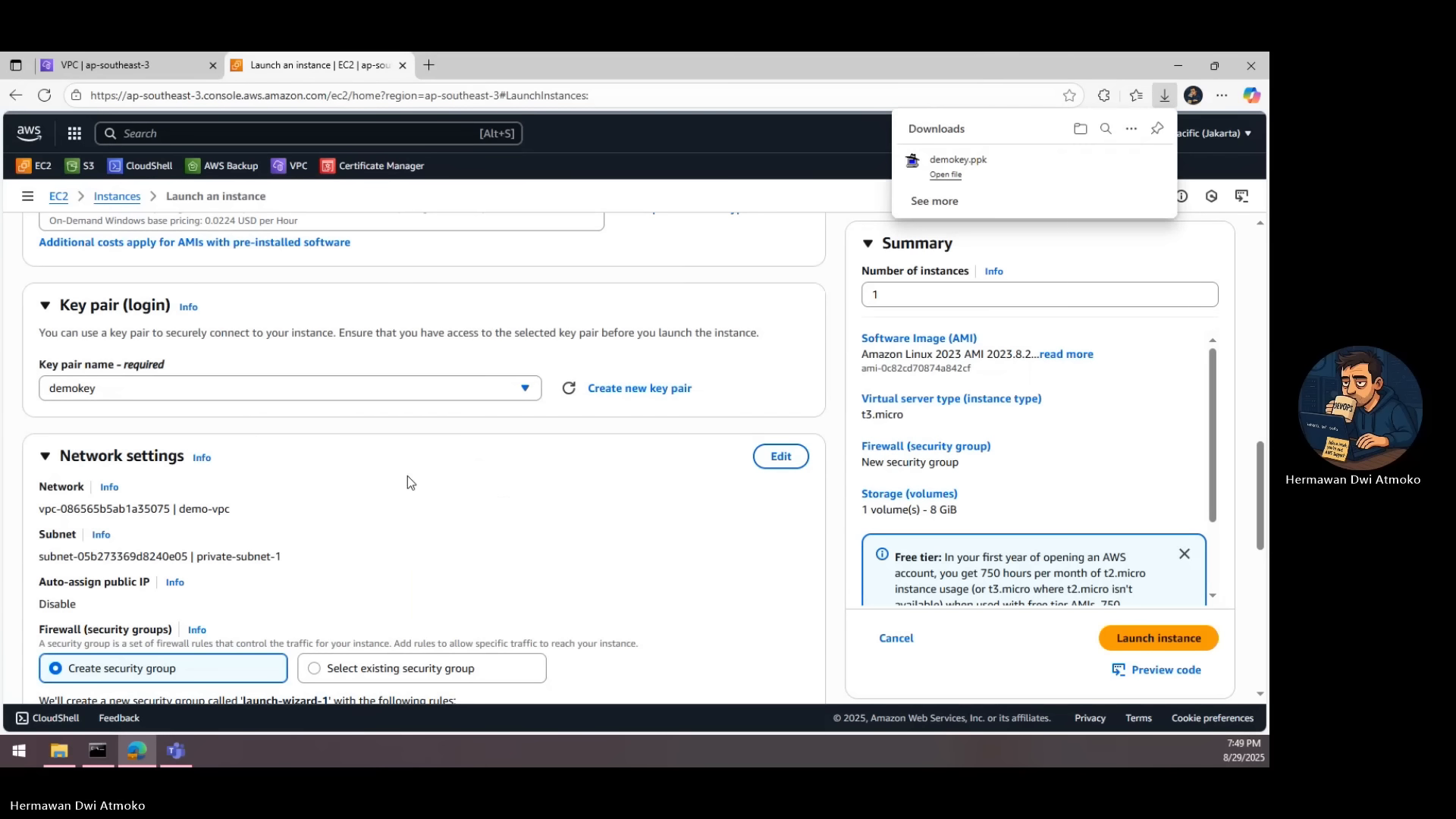
# - Edit the network settings to use demo-vpc and private-subnet-1, with auto-assign public IP disabled
pyautogui.scroll(-2, 407, 476)
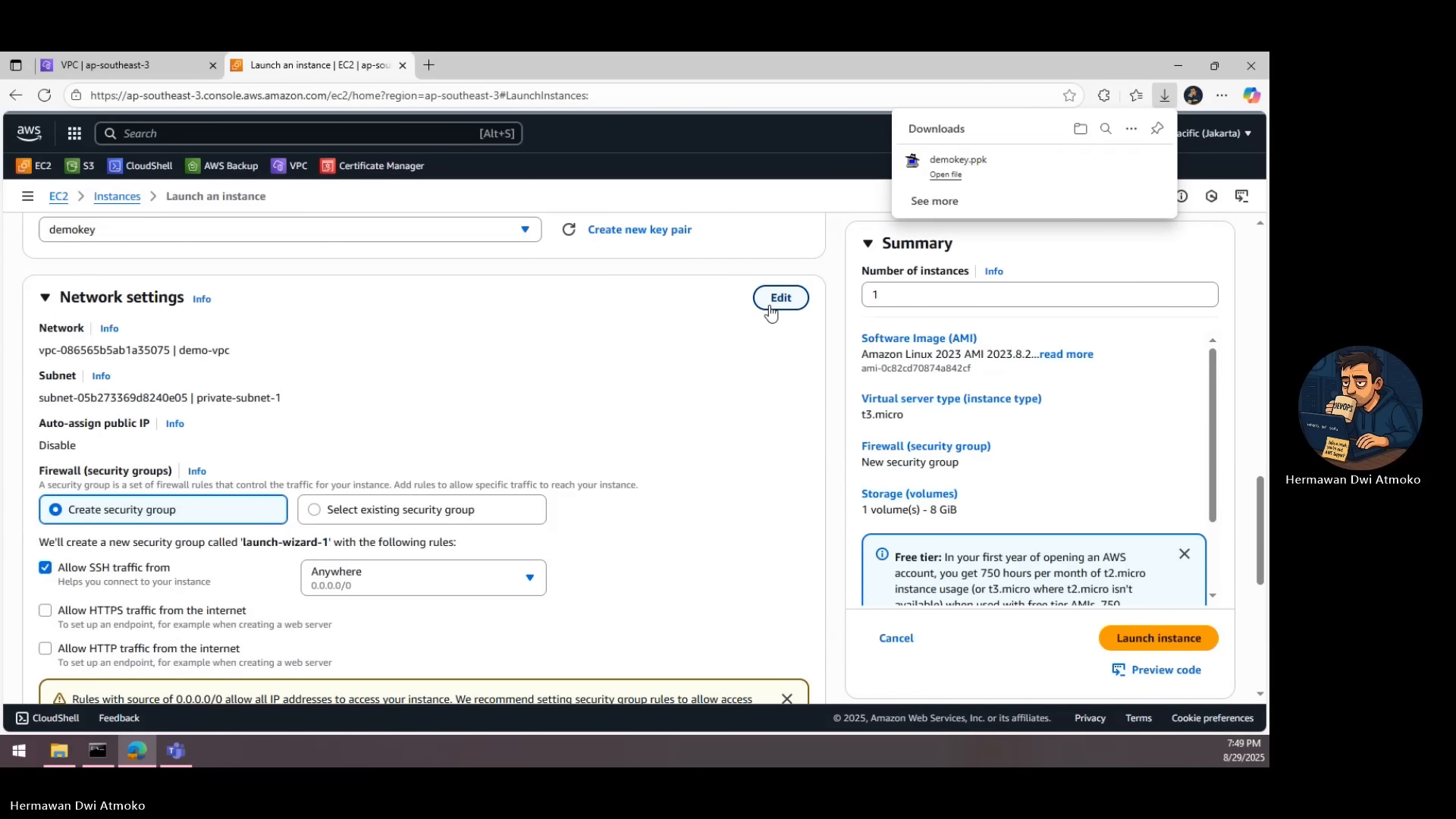
pyautogui.click(770, 307)
pyautogui.click(285, 362)
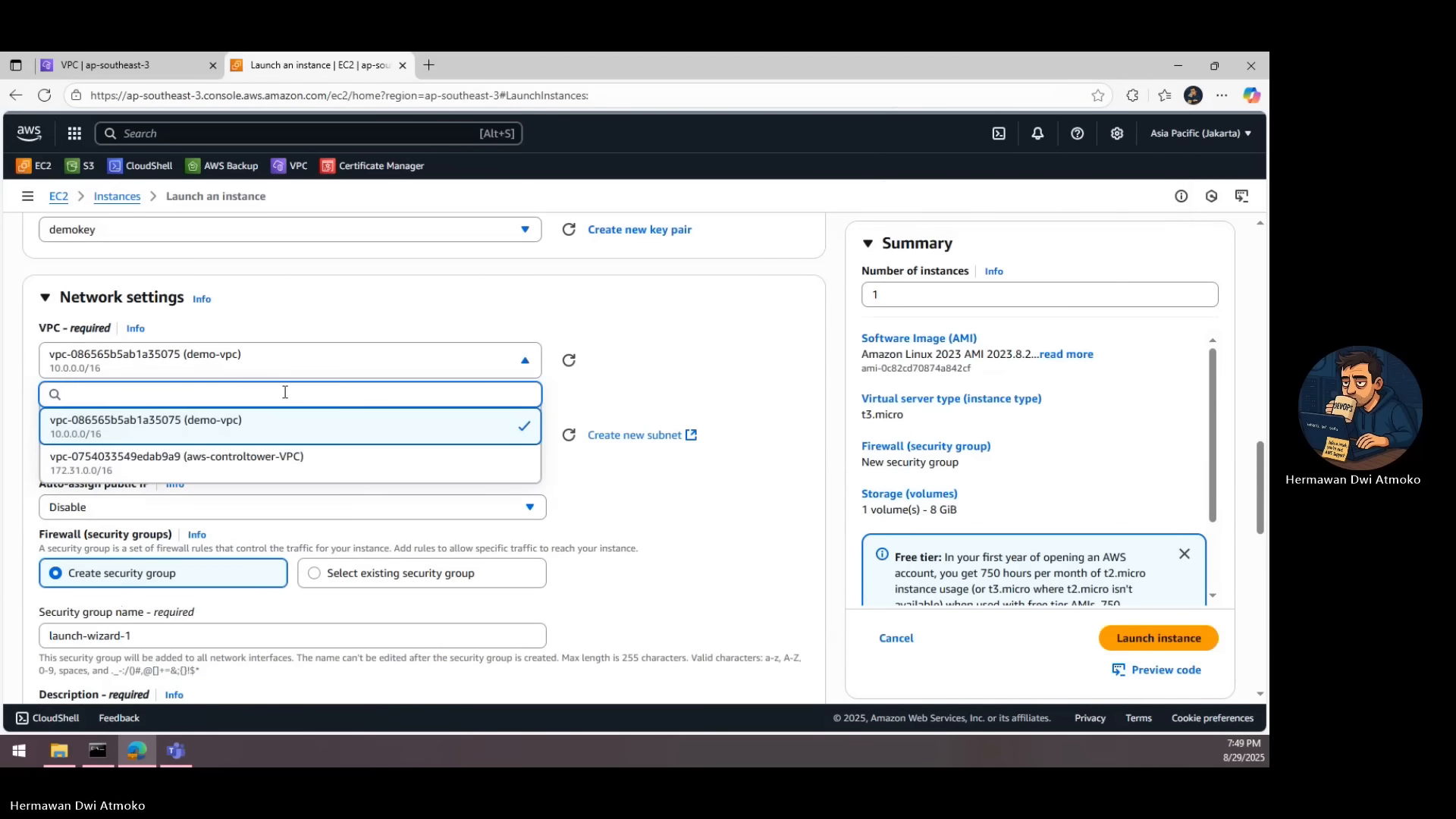
pyautogui.click(221, 439)
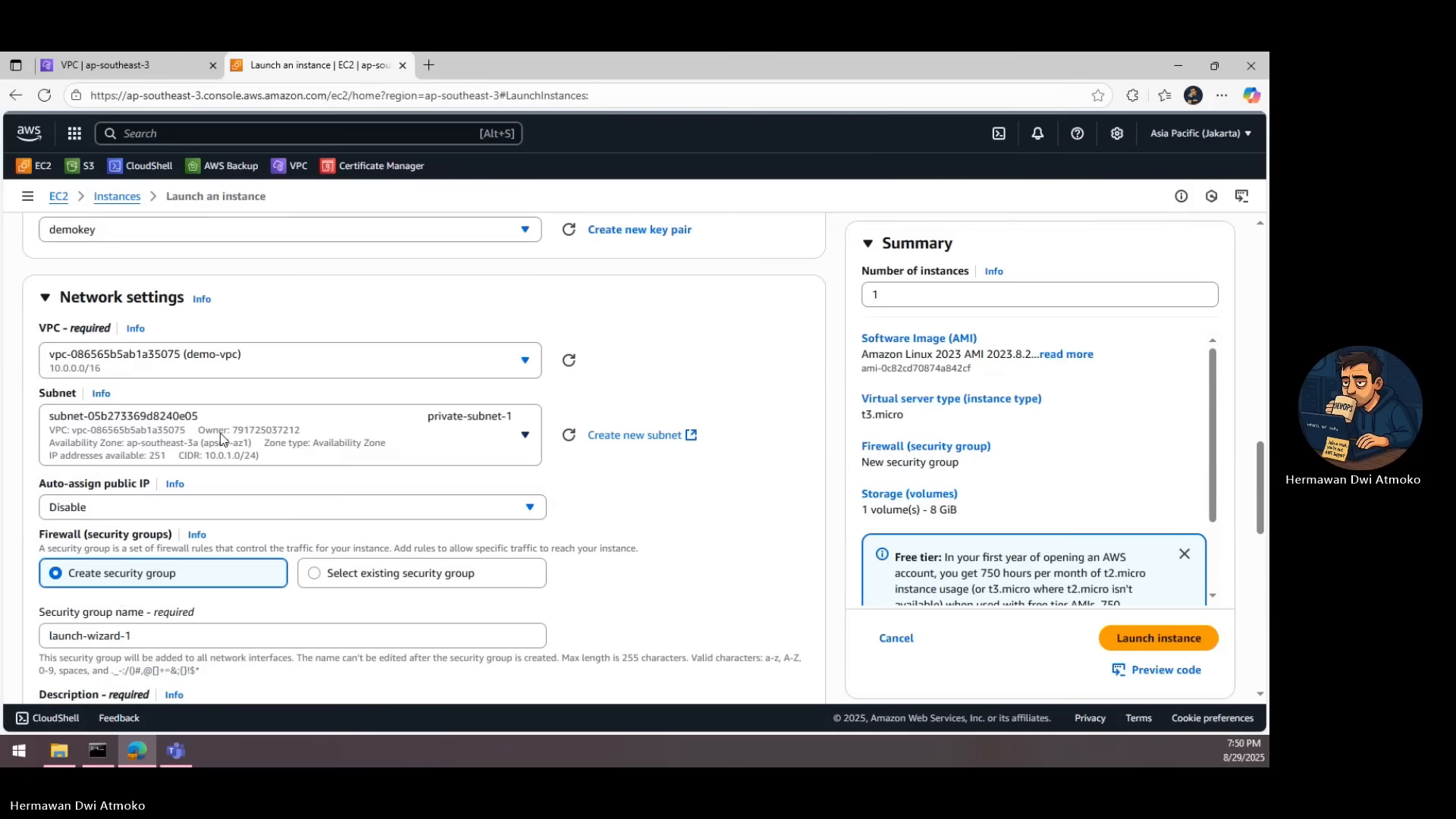
pyautogui.click(405, 442)
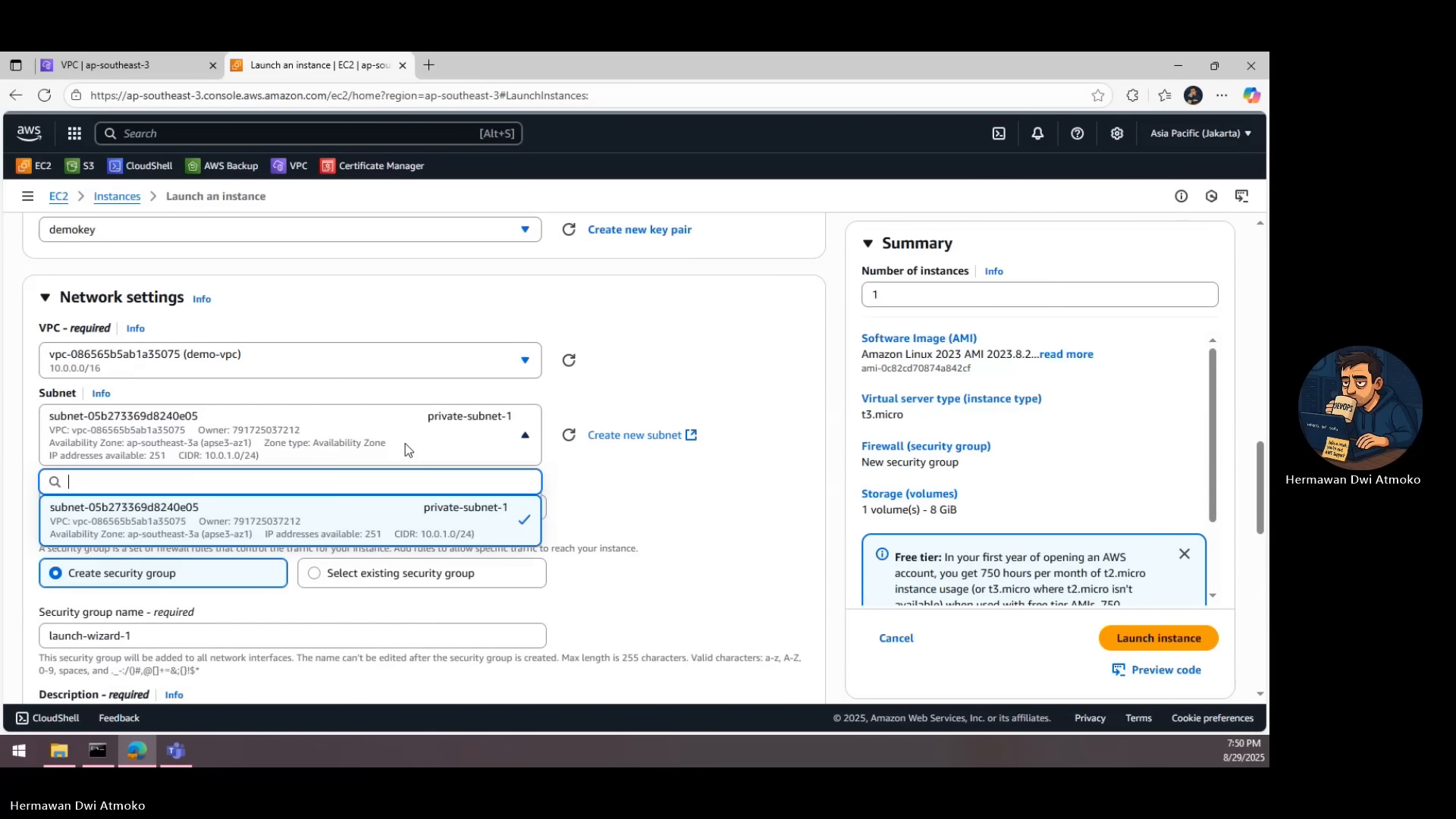
pyautogui.click(492, 535)
pyautogui.click(338, 511)
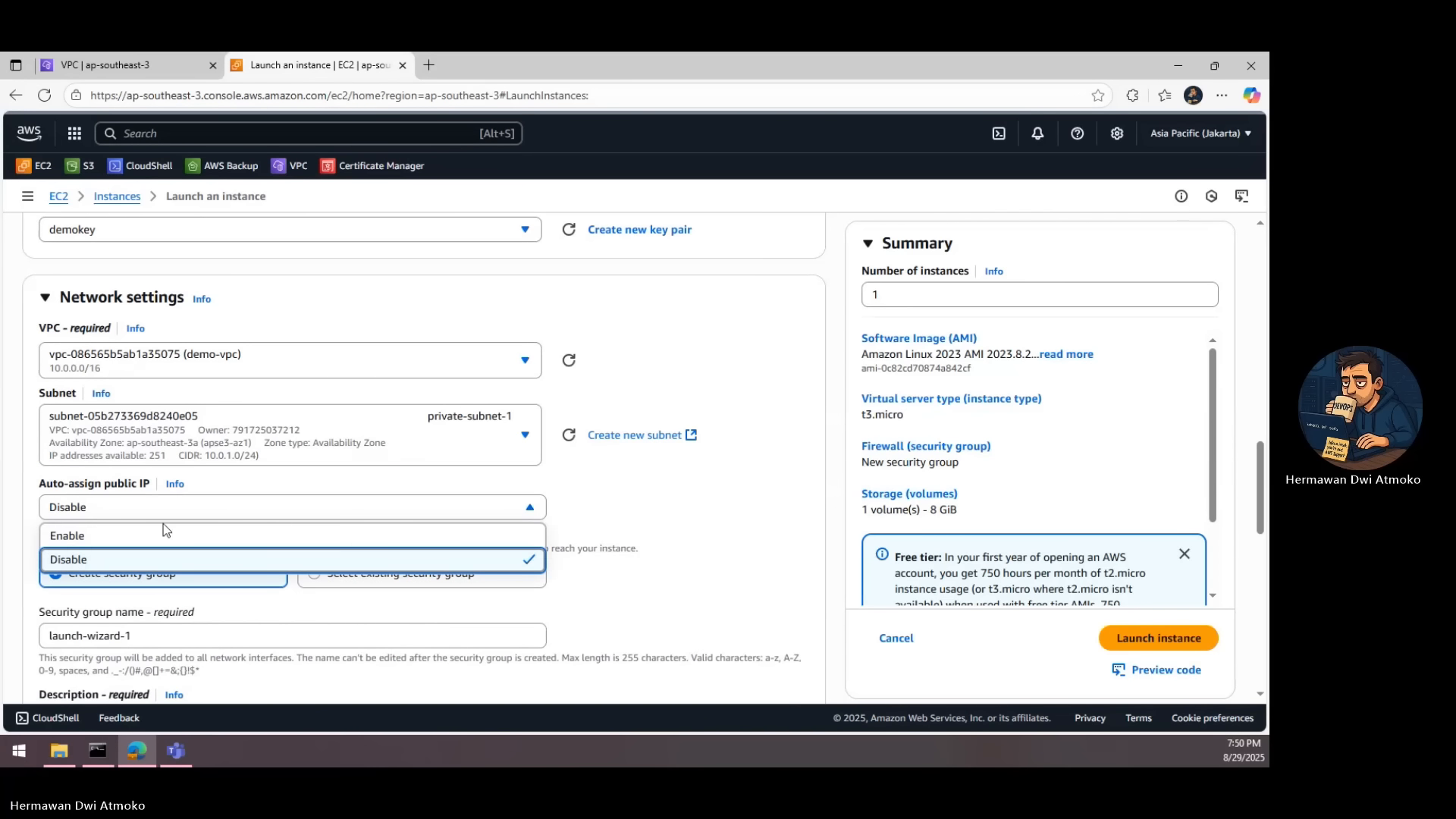
pyautogui.click(111, 560)
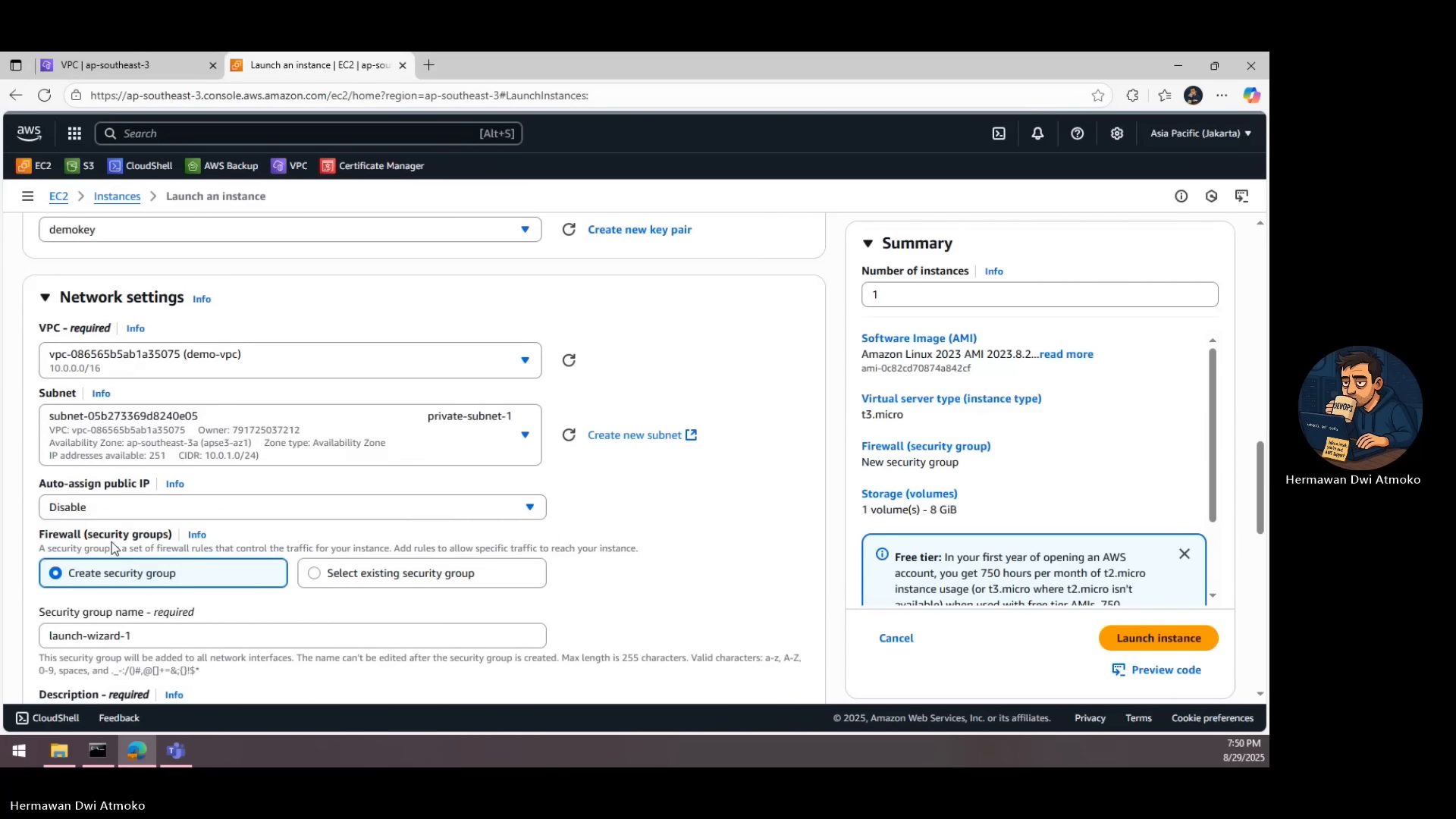
# - Name the new security group demo-sg
pyautogui.scroll(-2, 113, 546)
pyautogui.scroll(-1, 113, 546)
pyautogui.moveTo(155, 399); pyautogui.dragTo(23, 408)
pyautogui.write('de')
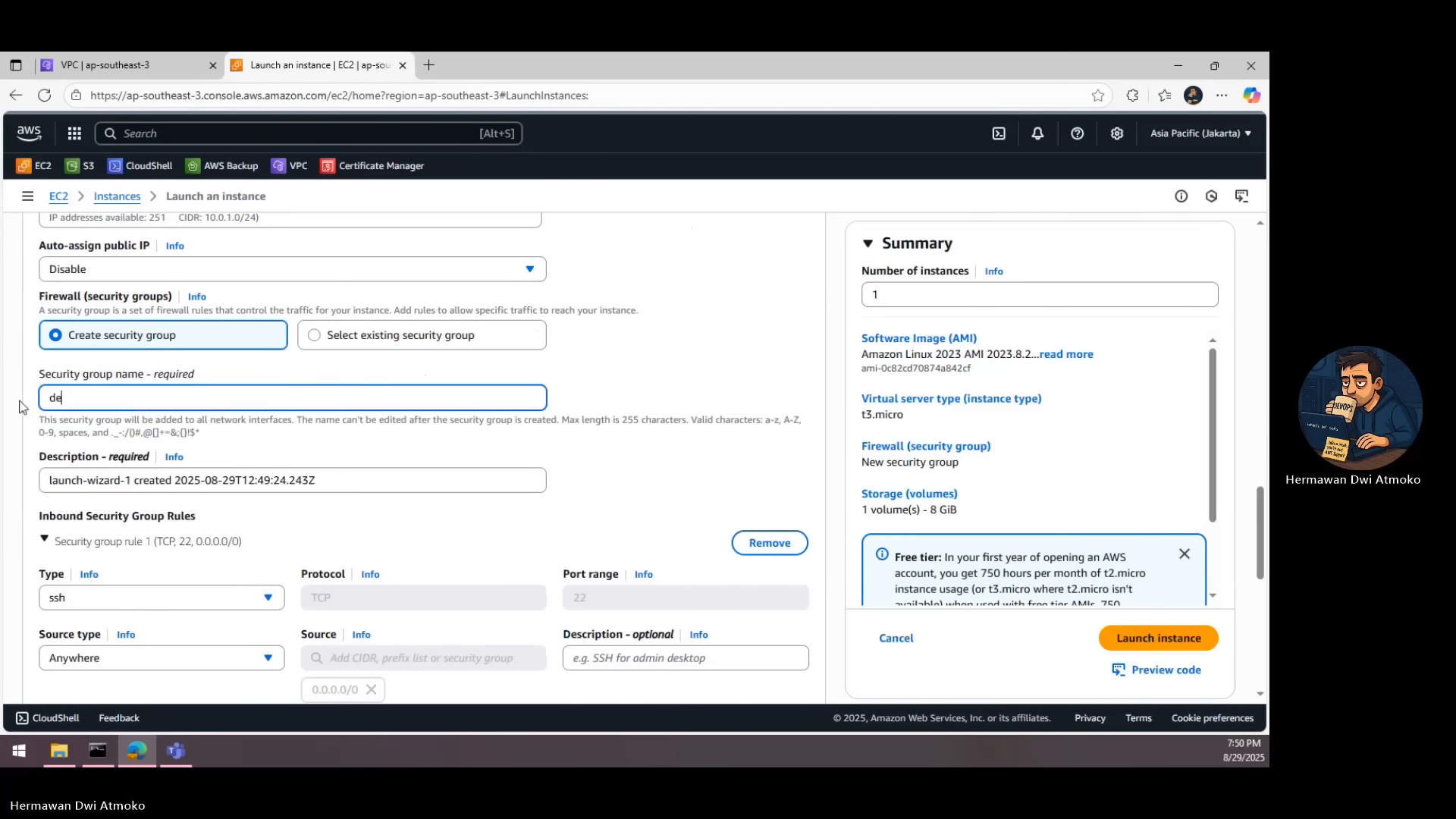
pyautogui.write('mo-sg')
# - Restrict the inbound SSH rule to the custom source 10.0.0.0/16 and describe it as VPC Local
pyautogui.scroll(-1, 234, 551)
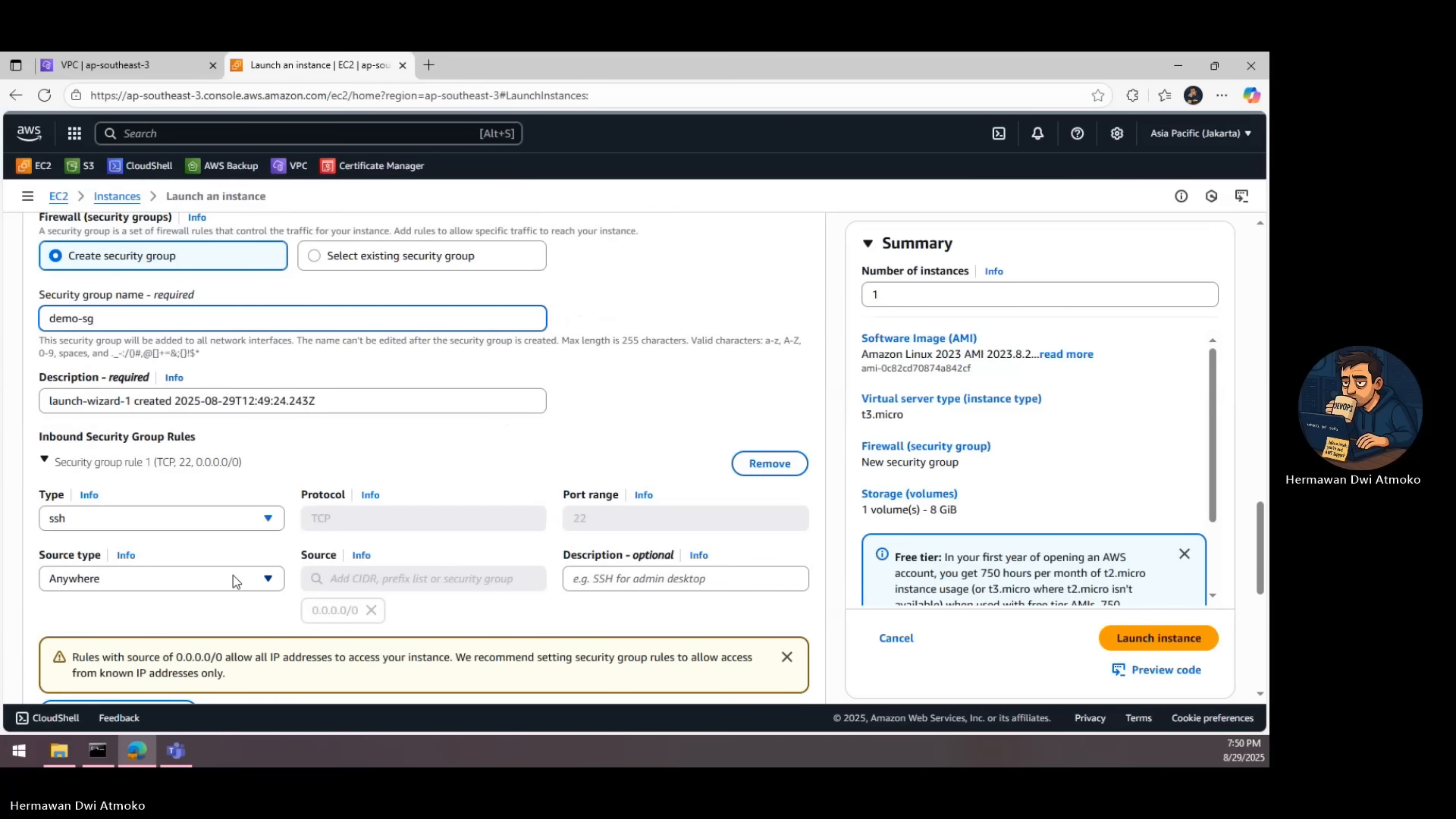
pyautogui.click(233, 579)
pyautogui.click(212, 525)
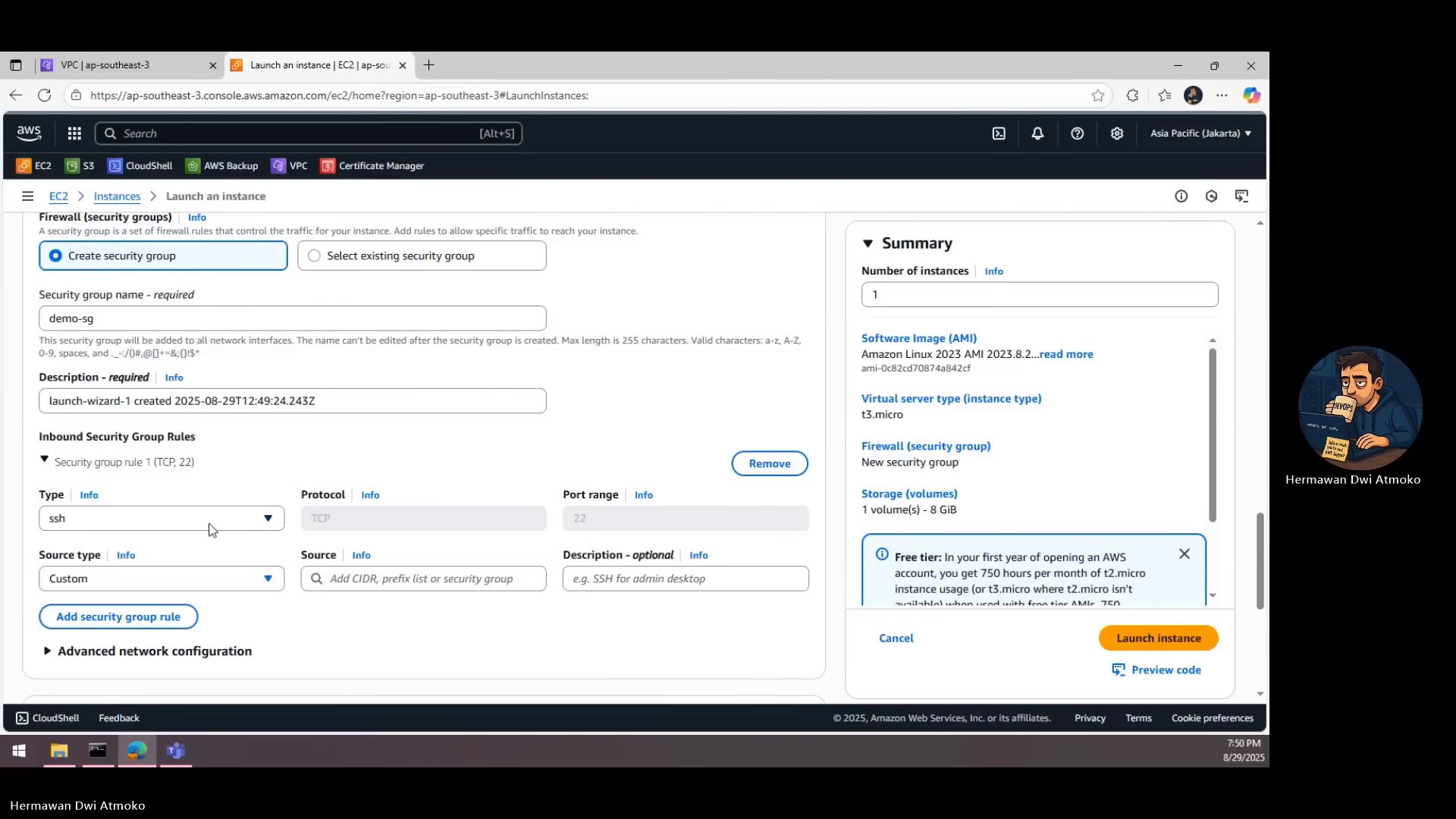
pyautogui.click(345, 578)
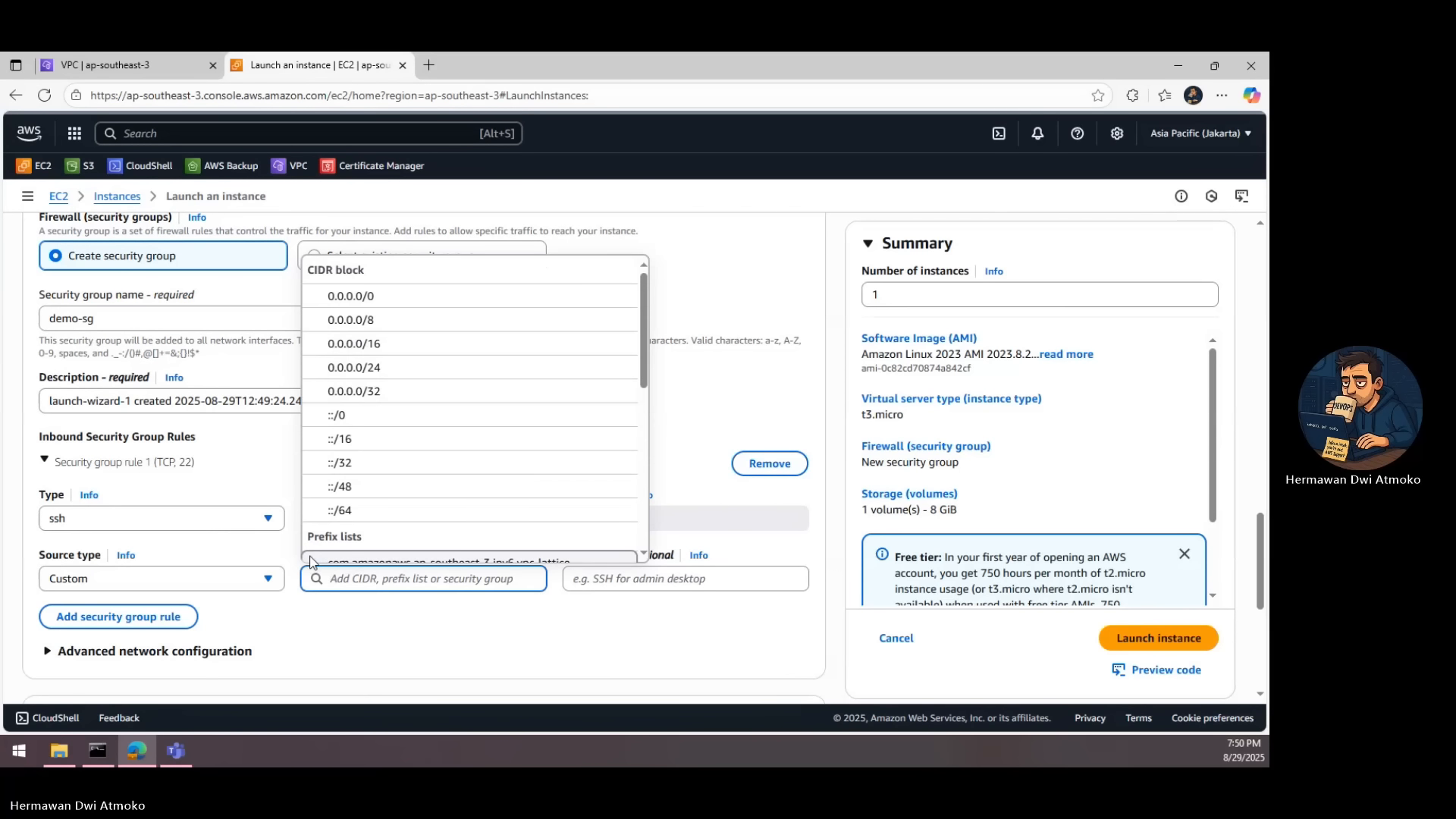
pyautogui.write('10.0.0')
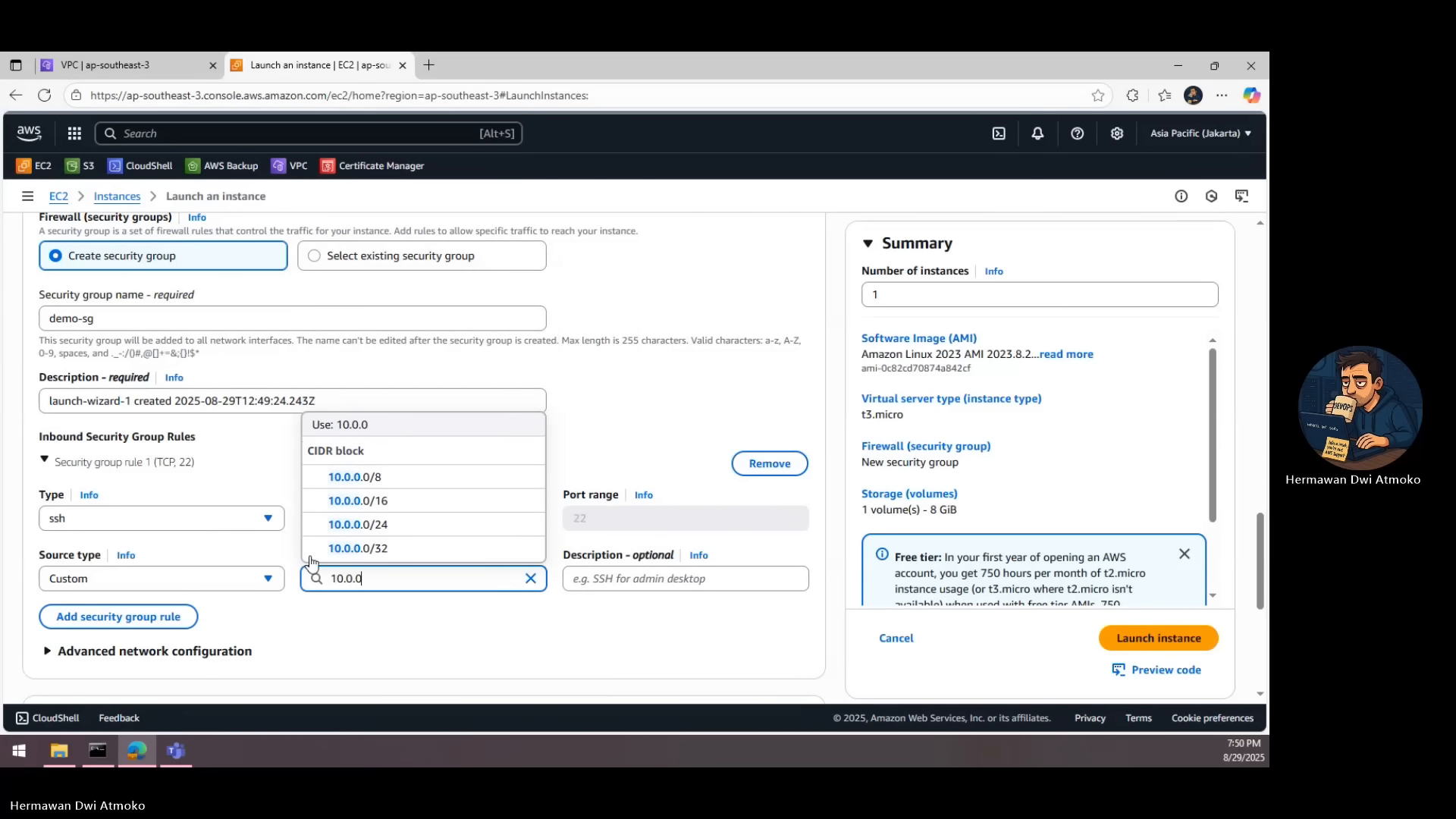
pyautogui.write('.0/16')
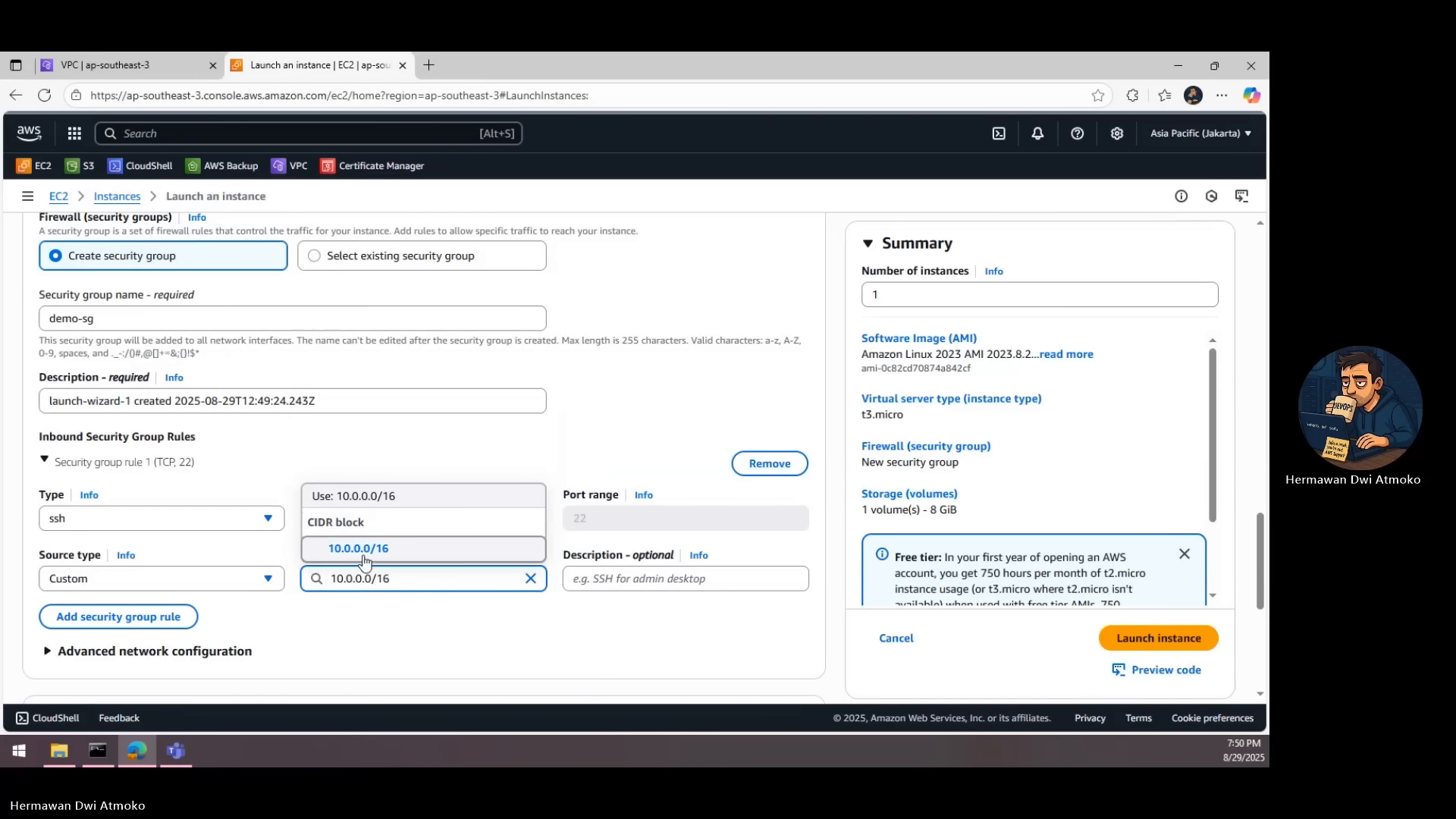
pyautogui.click(398, 551)
pyautogui.click(602, 575)
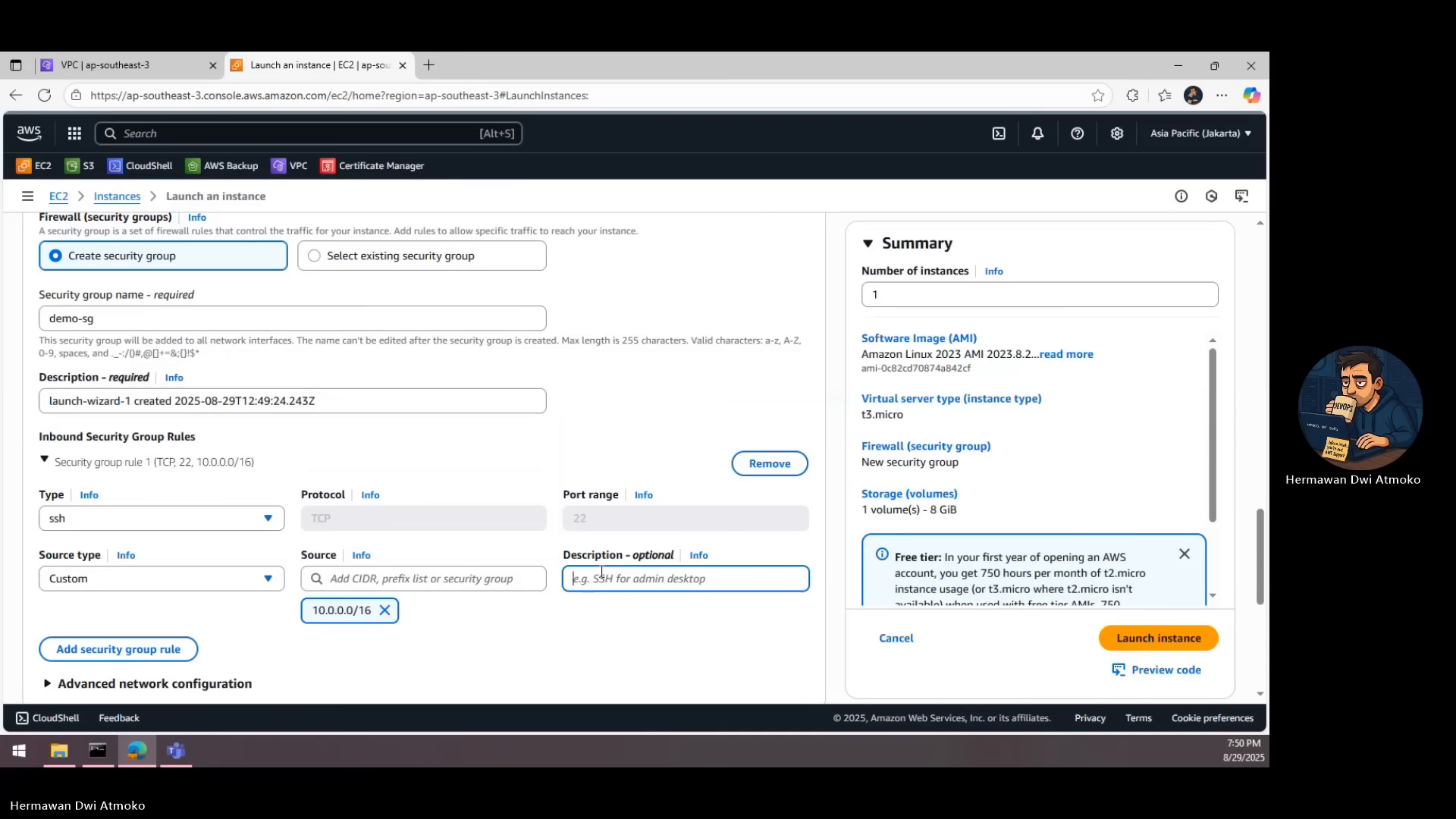
pyautogui.write('VPC ')
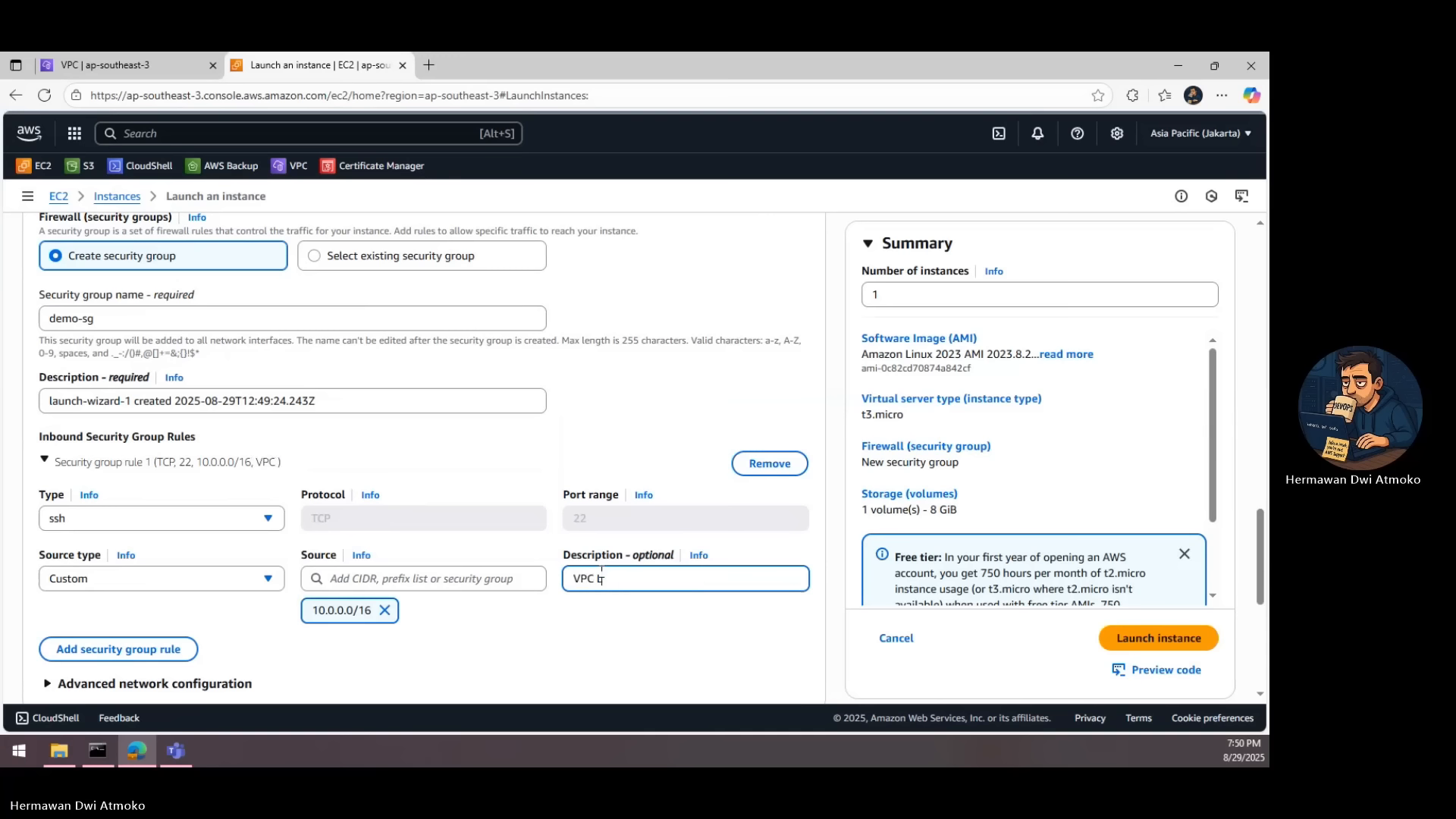
pyautogui.write('Local')
# - Launch the configured instance and return to the instances list
pyautogui.click(1120, 641)
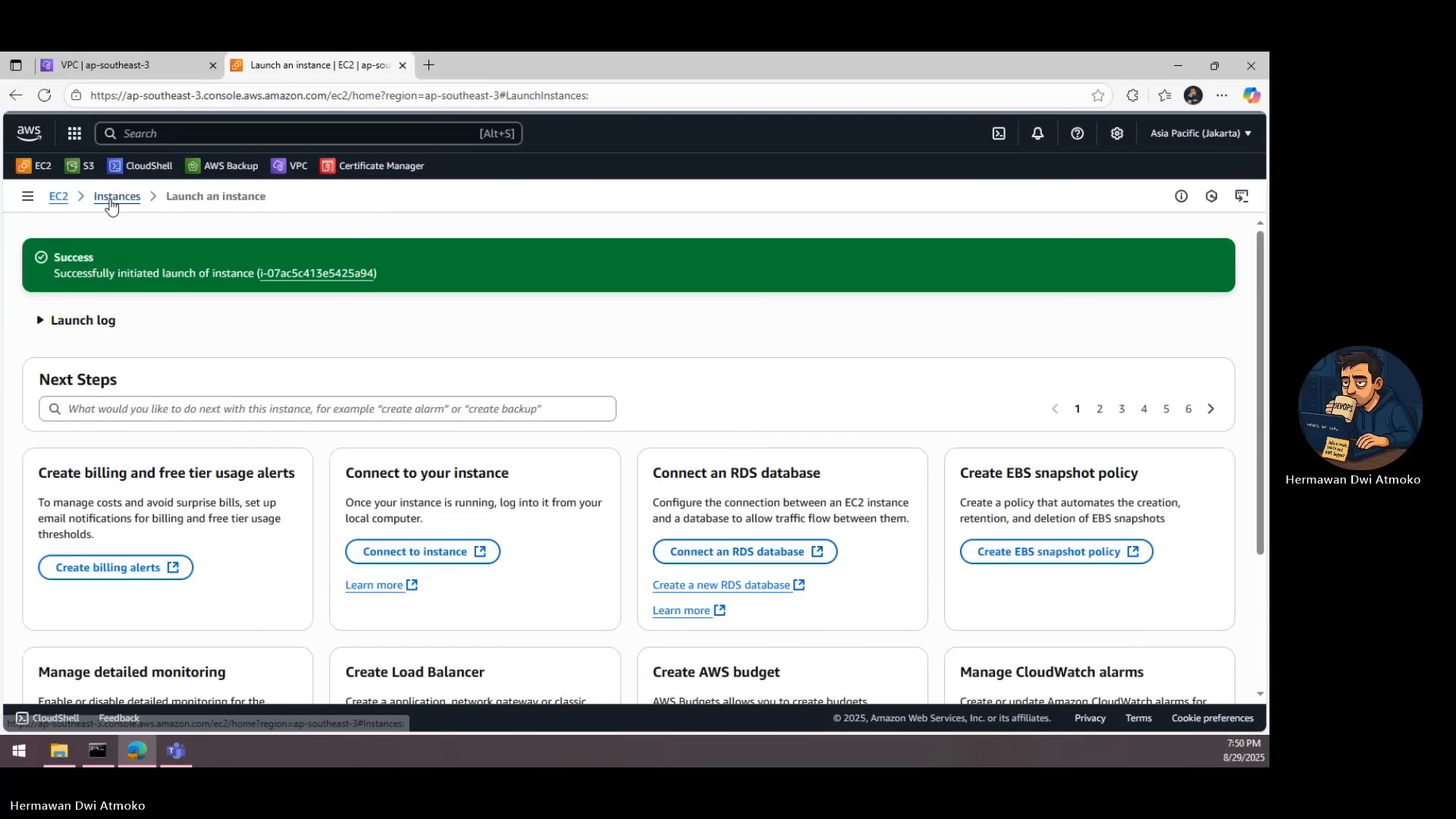
pyautogui.click(110, 201)
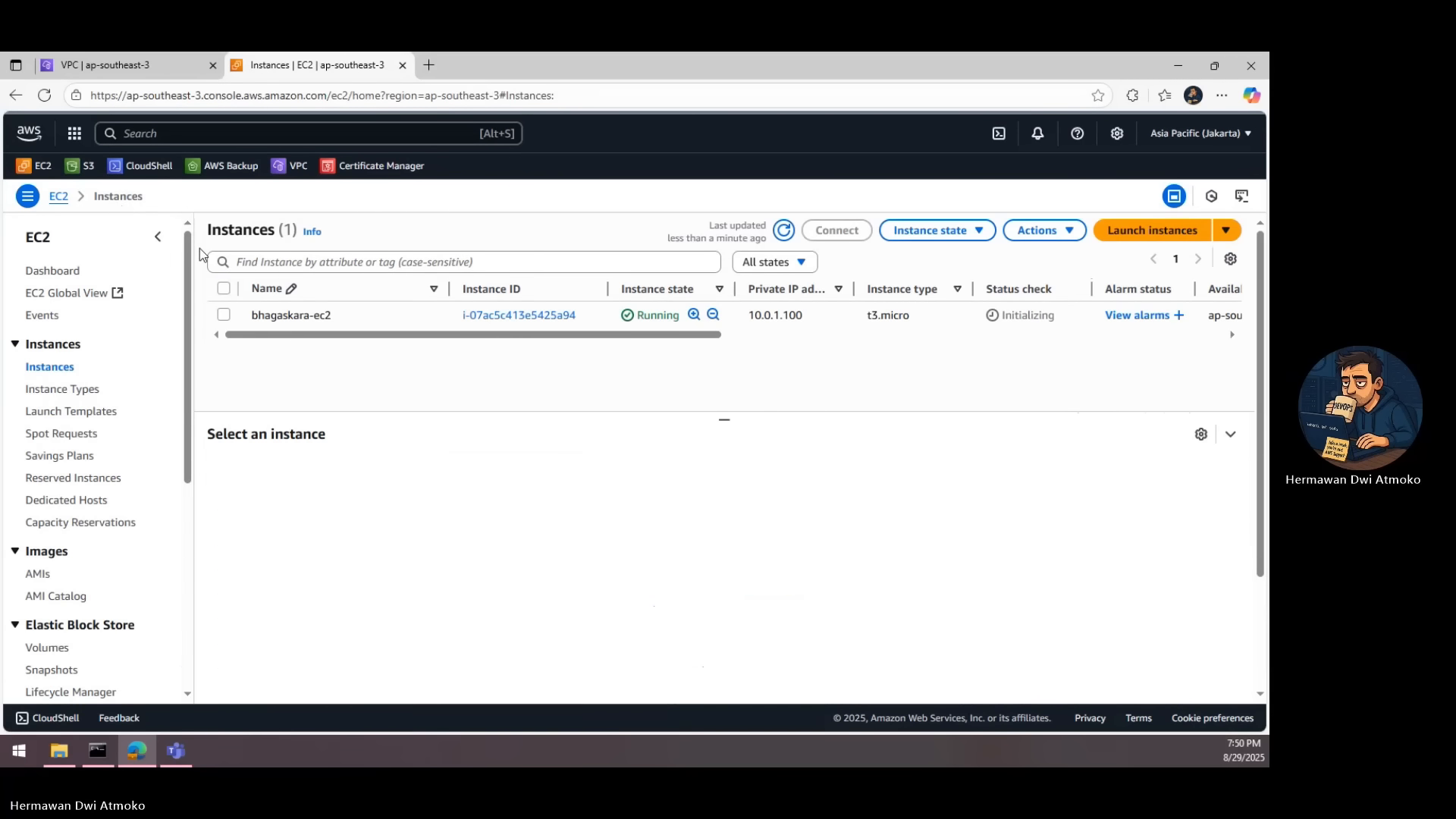
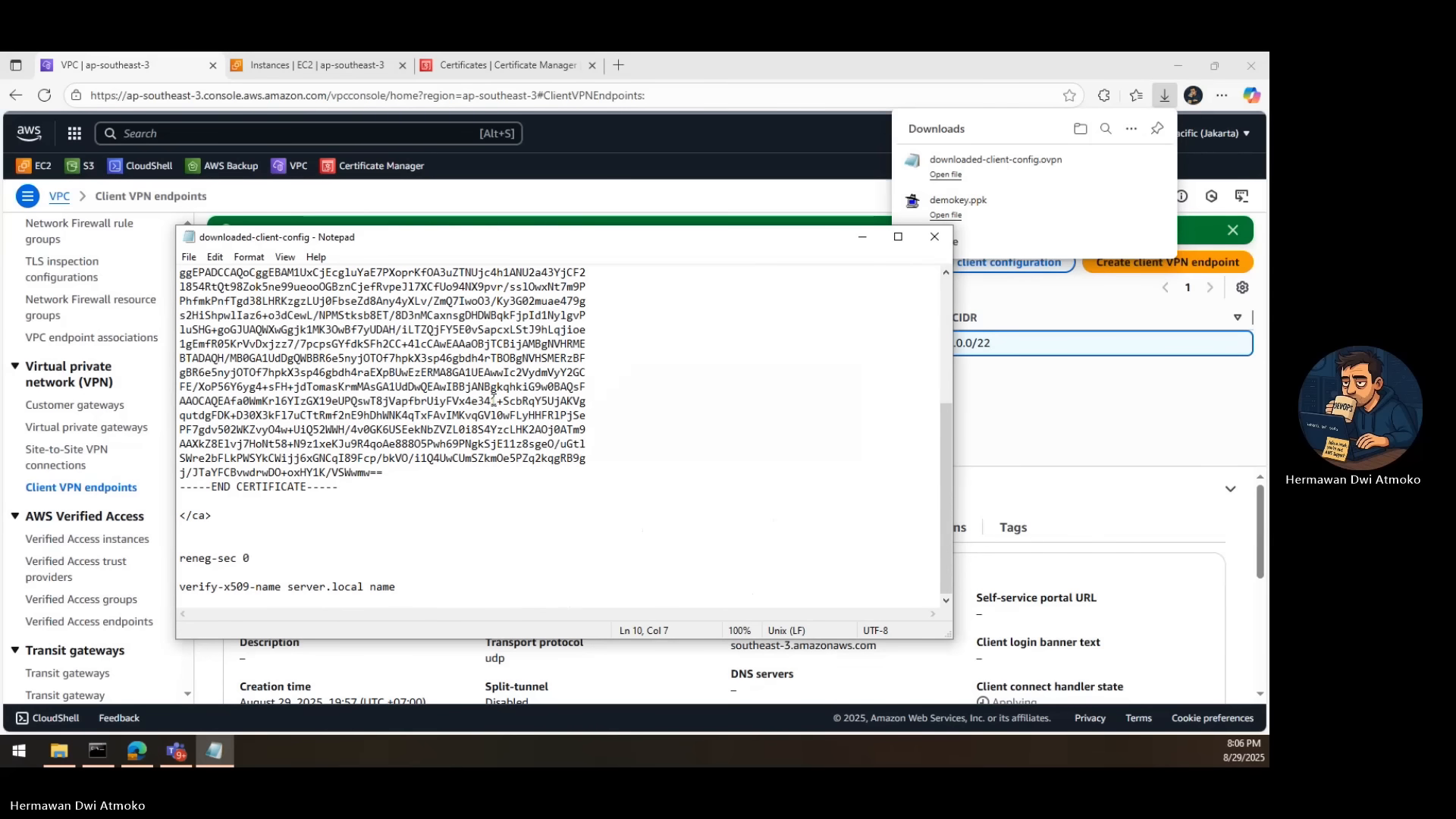
# - Paste the copied cert and key tag template below the verify-x509-name line at the end of downloaded-client-config, after a blank line
pyautogui.click(444, 593)
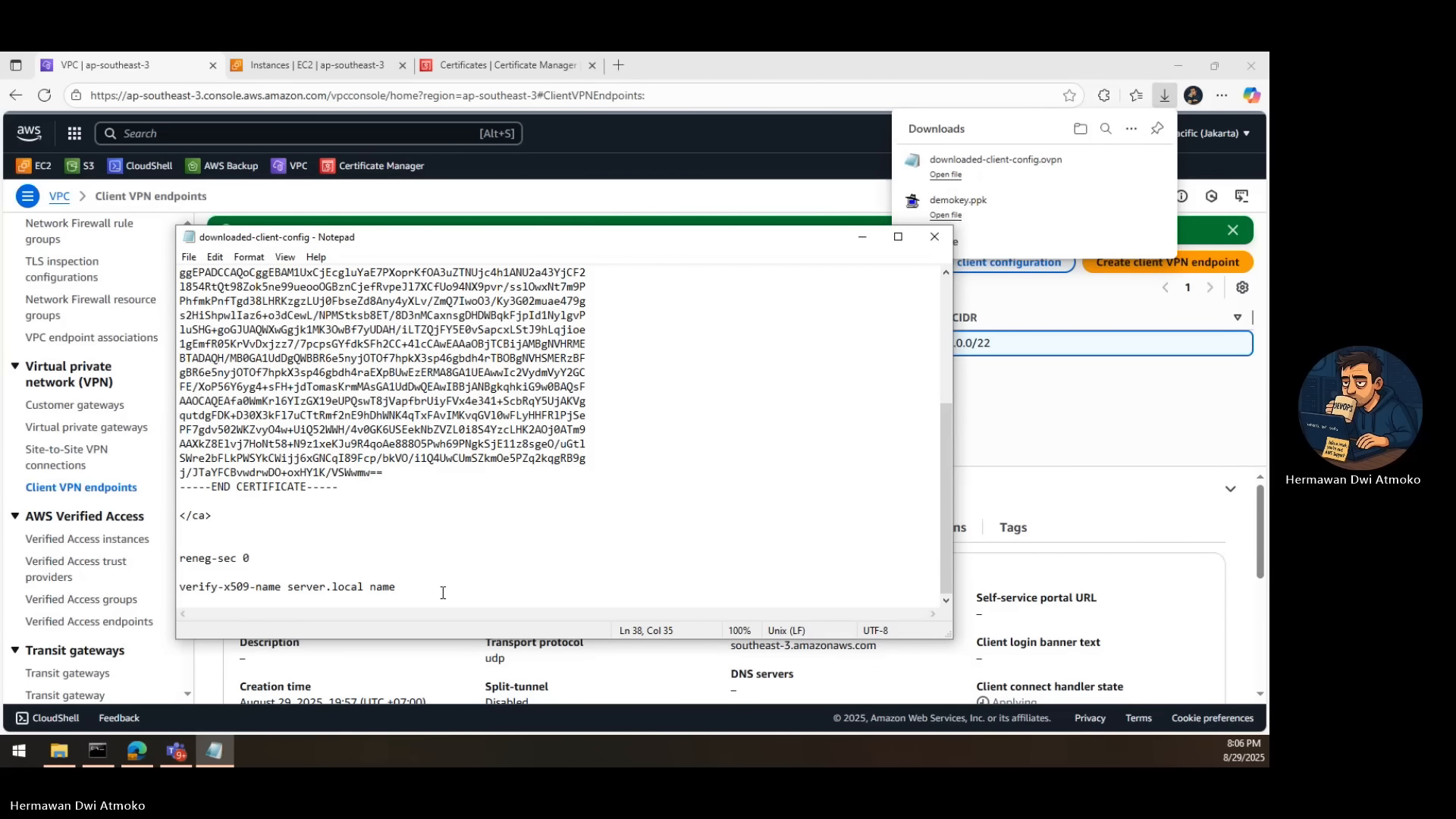
pyautogui.press('Return')
pyautogui.press('Return')
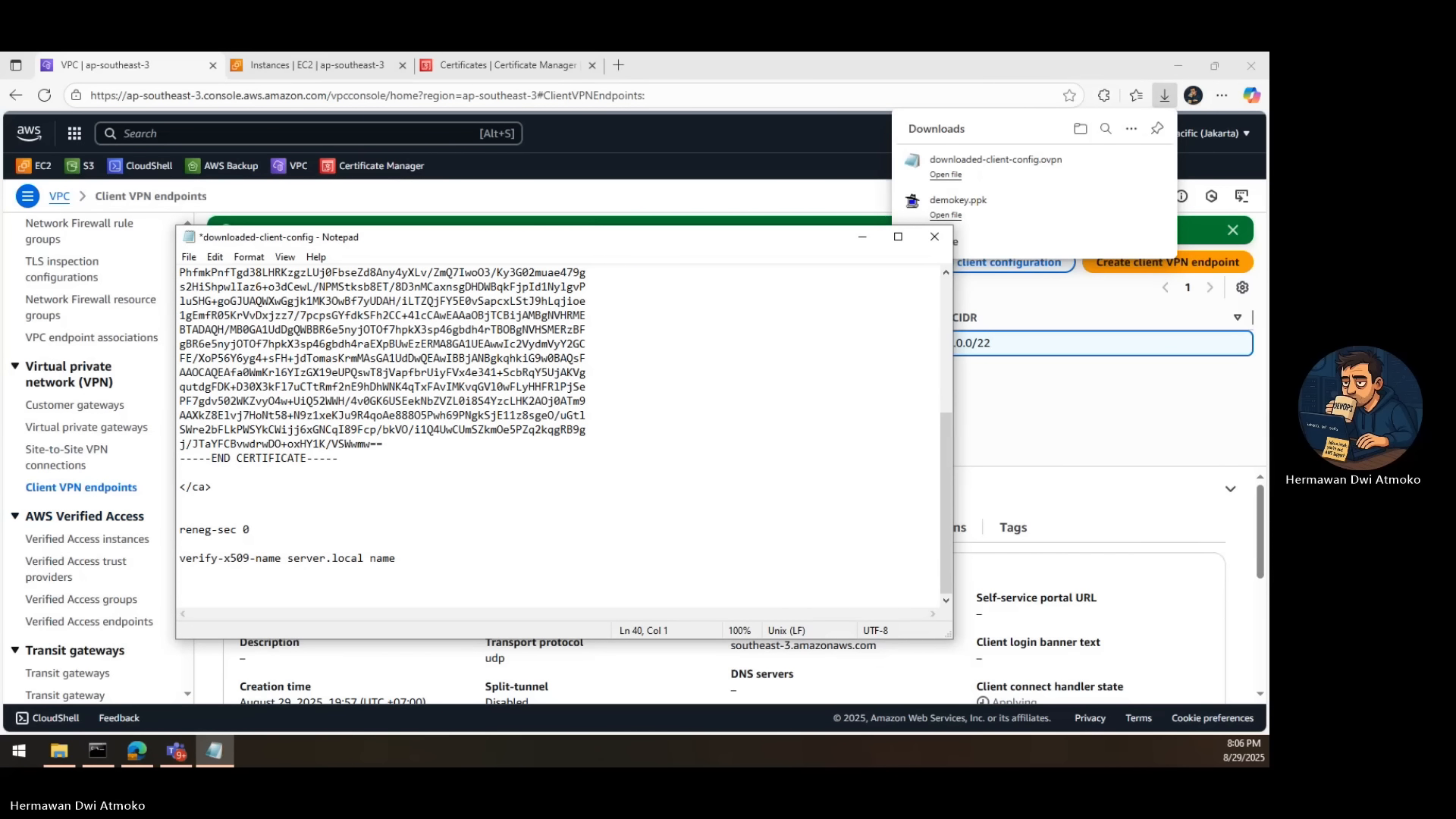
pyautogui.hotkey('alt', 'Tab')
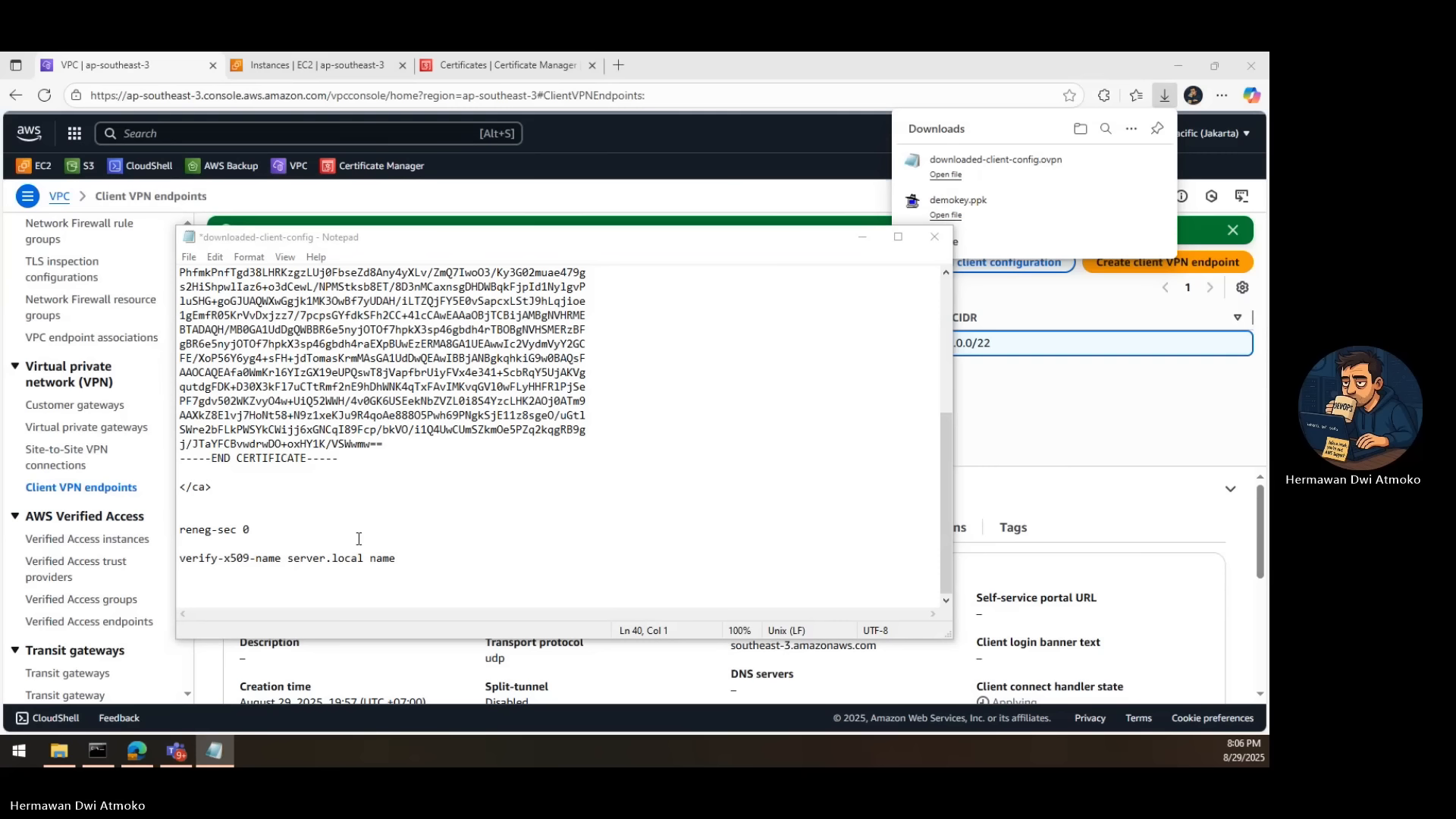
pyautogui.click(260, 591)
pyautogui.rightClick(260, 591)
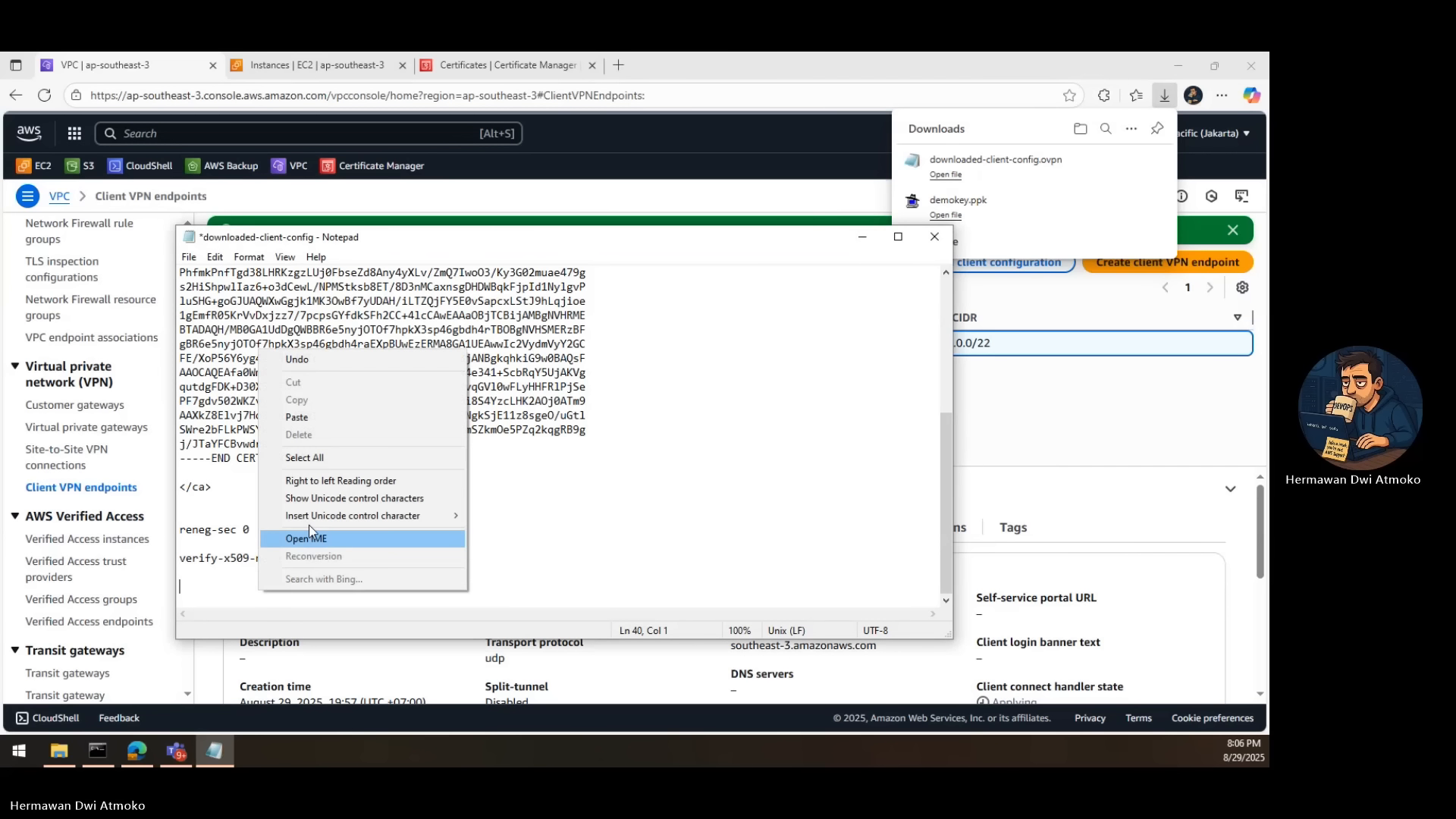
pyautogui.click(317, 423)
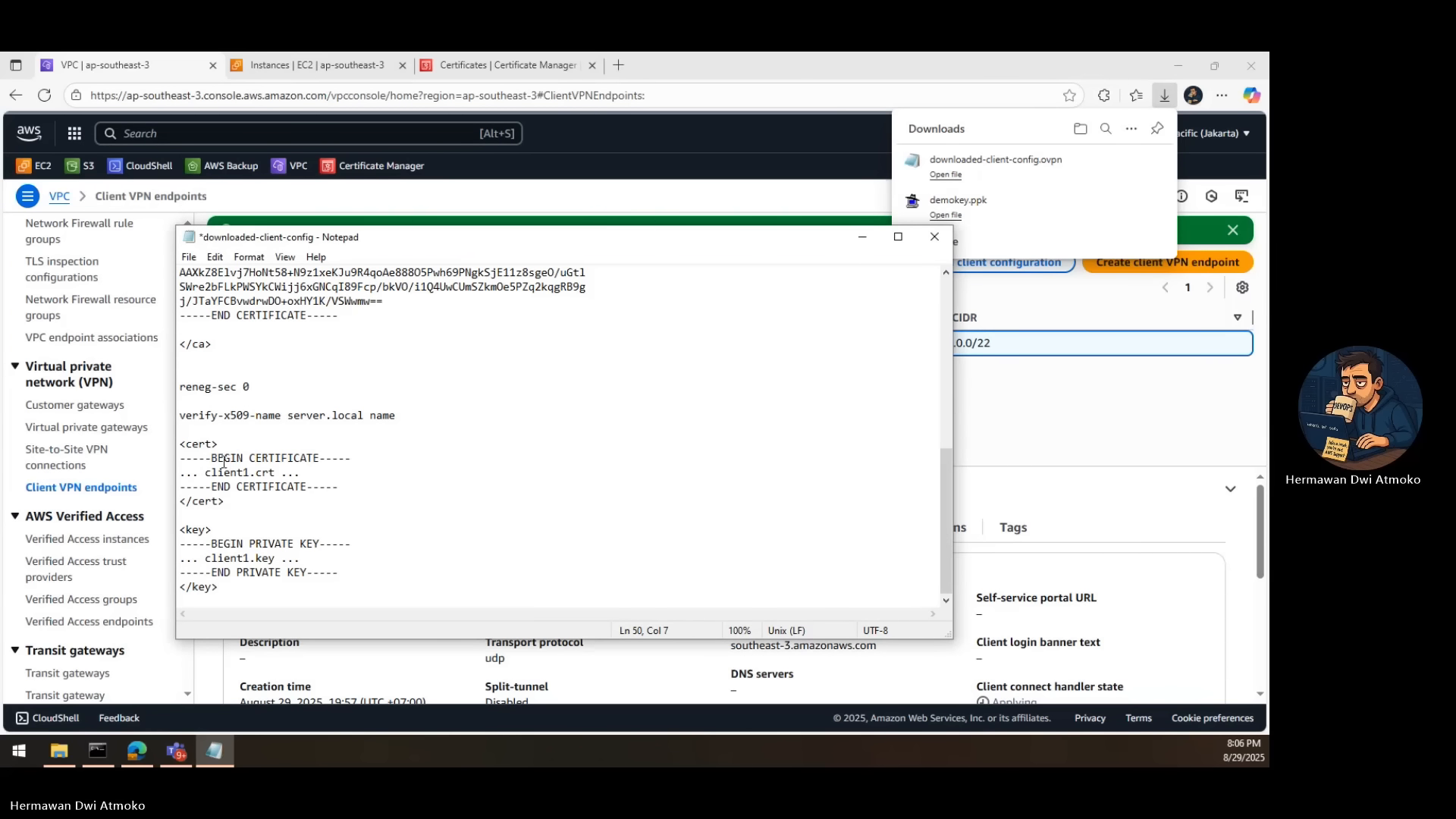
# - Switch to File Explorer and open the client1.domain security certificate from the EasyRSA pki folder in Notepad
pyautogui.click(206, 473)
pyautogui.moveTo(205, 473); pyautogui.dragTo(275, 474)
pyautogui.click(59, 751)
pyautogui.rightClick(220, 247)
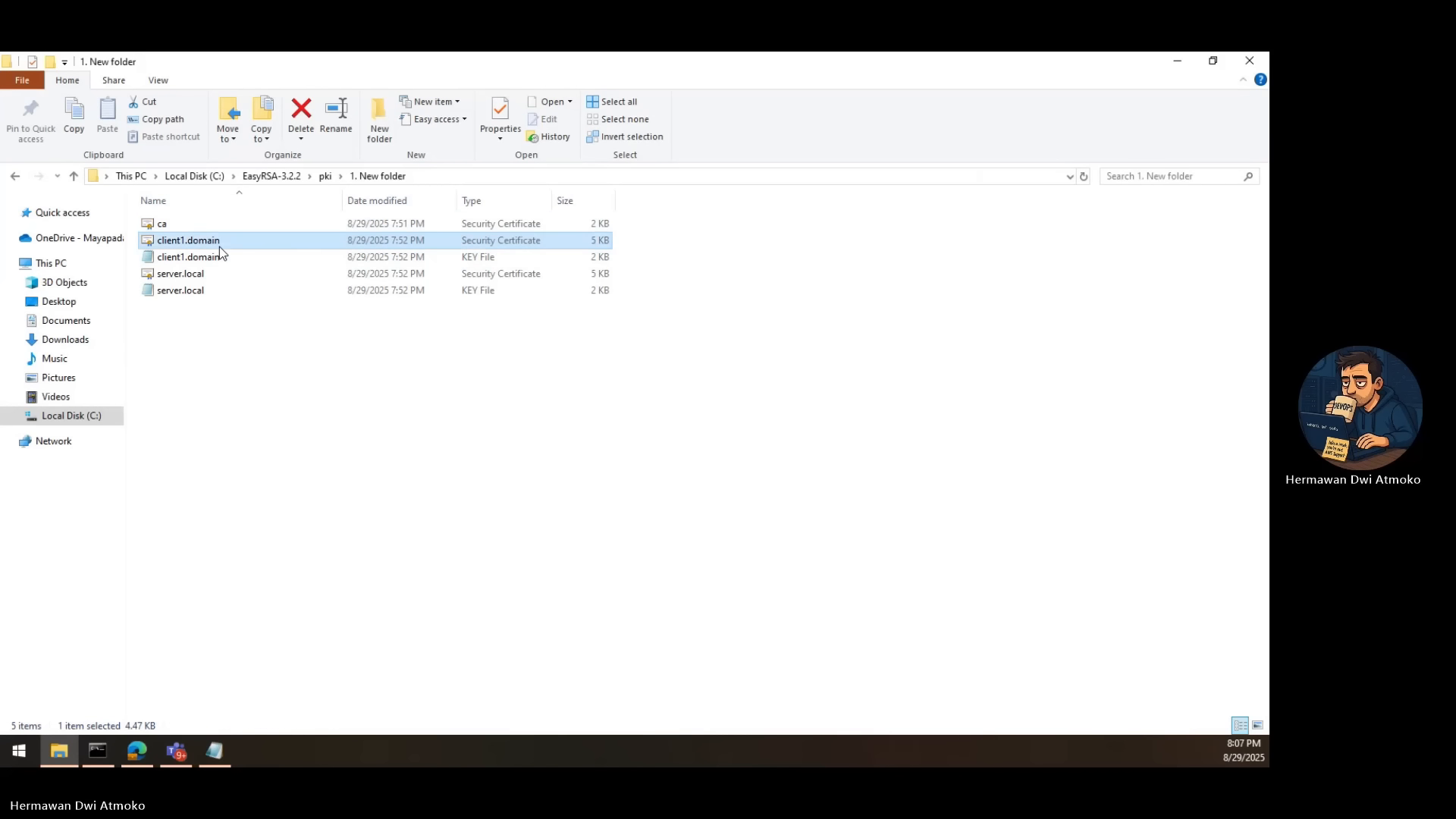
pyautogui.moveTo(320, 345)
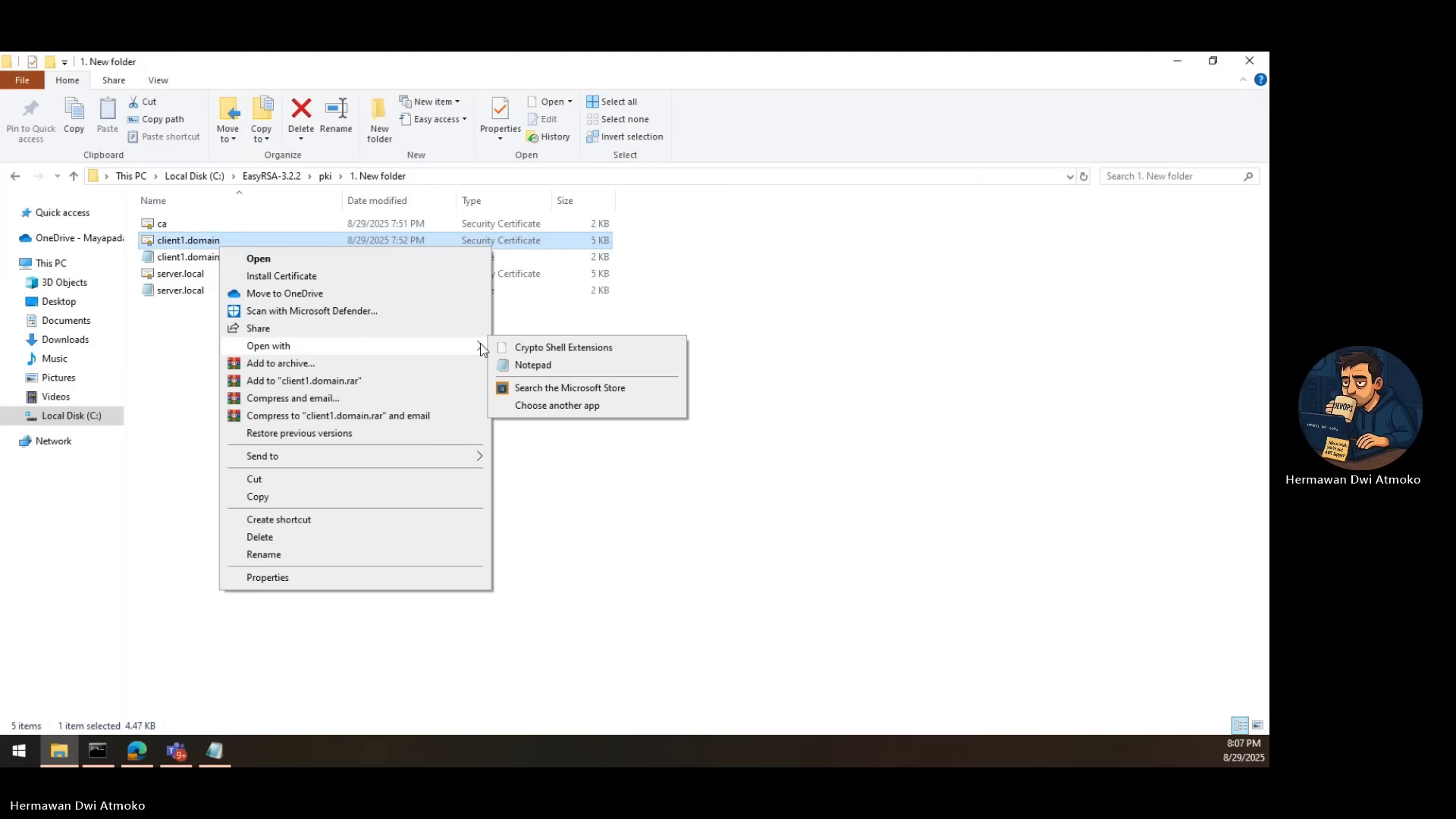
pyautogui.click(523, 367)
# - Copy the whole certificate block in client1.domain, from the BEGIN CERTIFICATE line through the END CERTIFICATE line
pyautogui.scroll(-10, 368, 360)
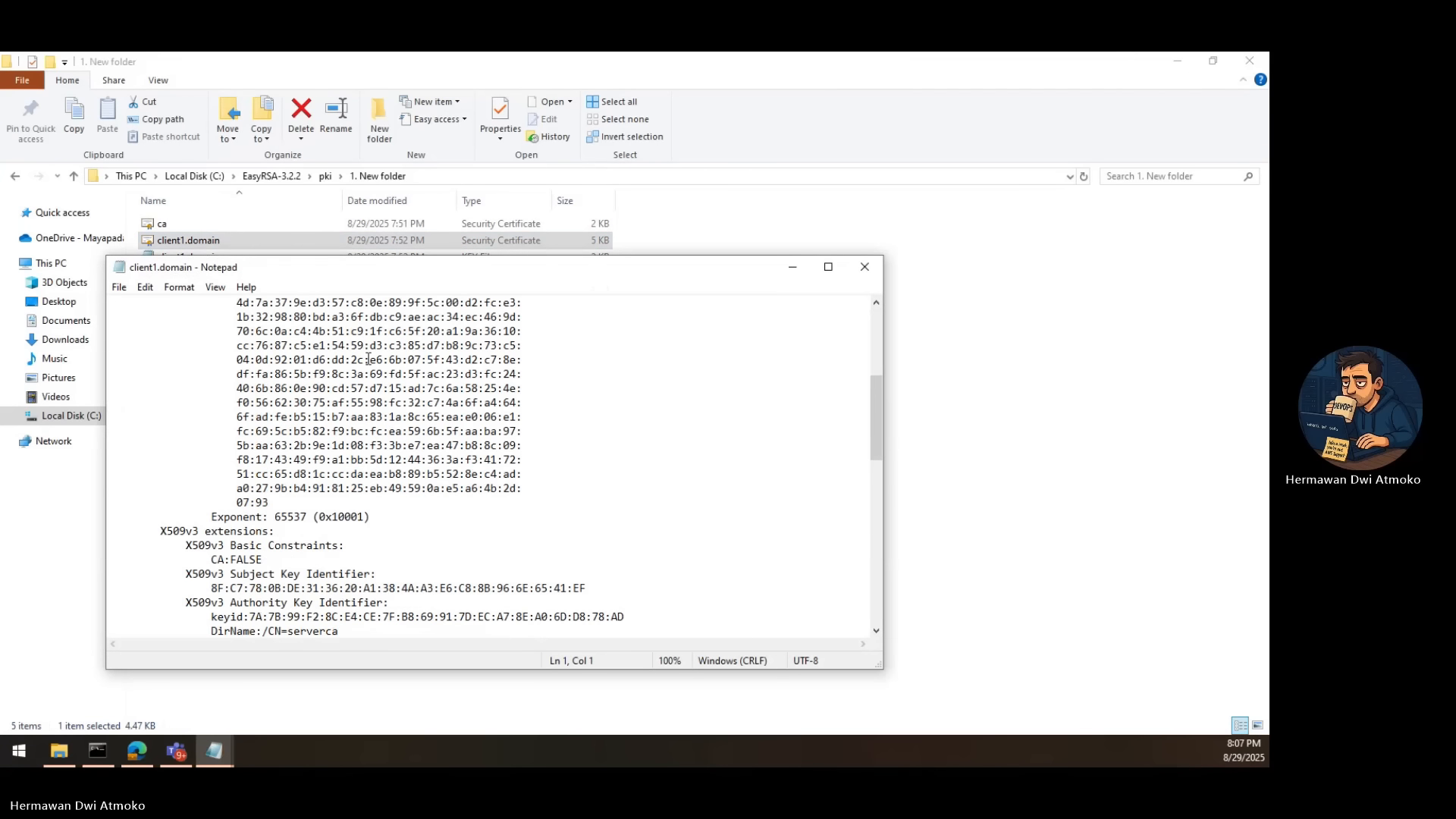
pyautogui.scroll(-6, 368, 359)
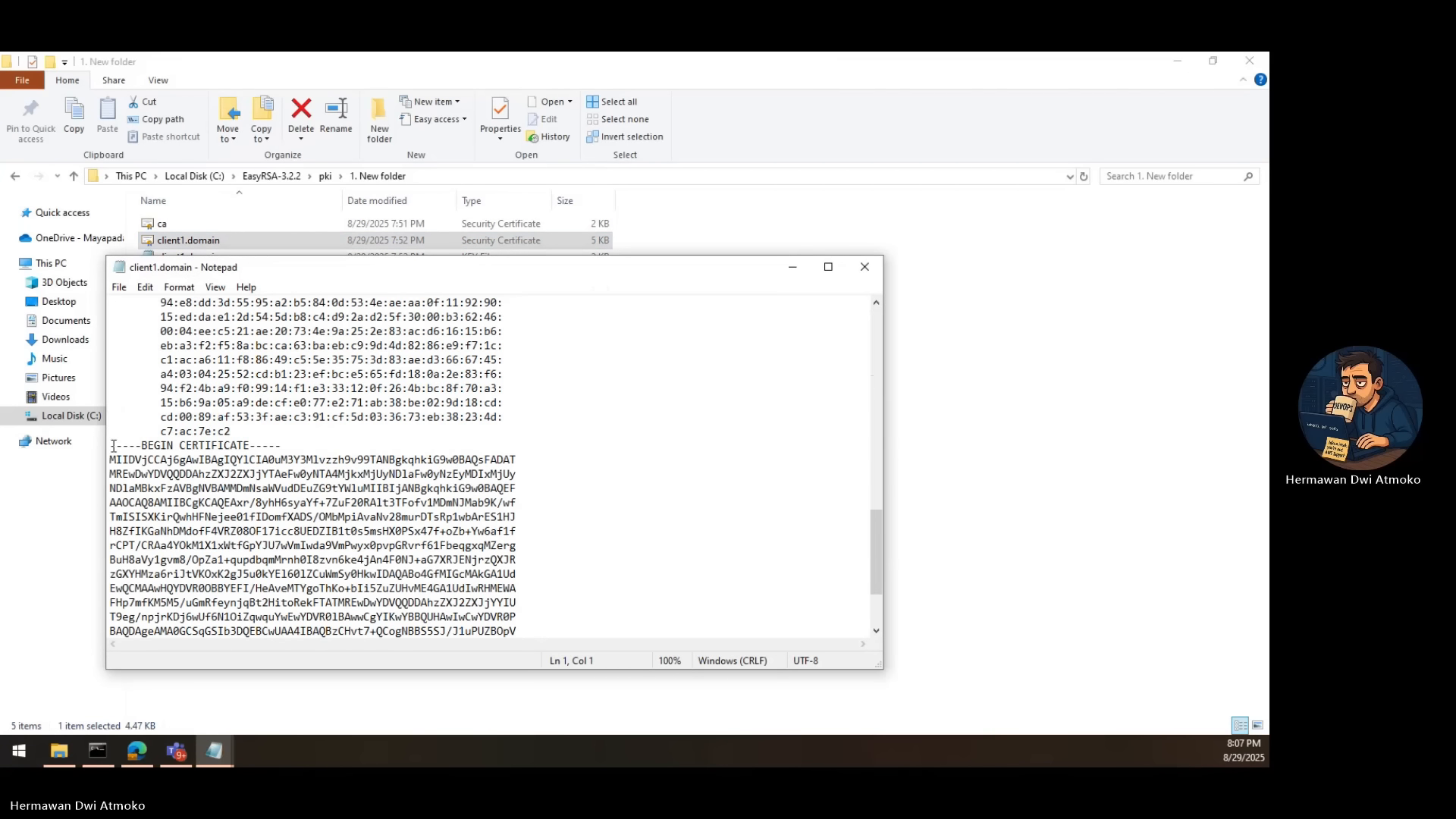
pyautogui.click(118, 445)
pyautogui.moveTo(118, 446); pyautogui.dragTo(385, 639)
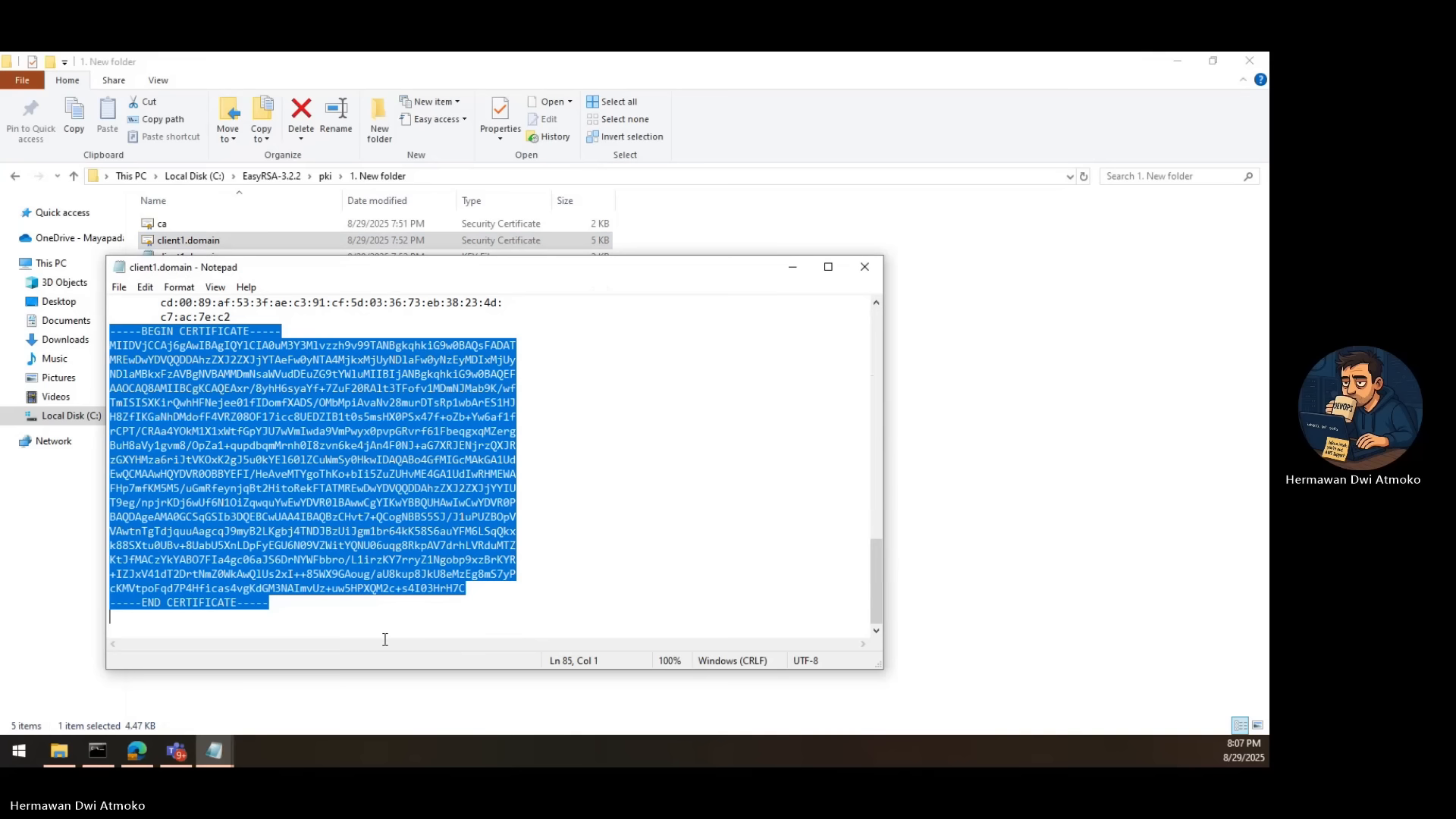
pyautogui.rightClick(338, 588)
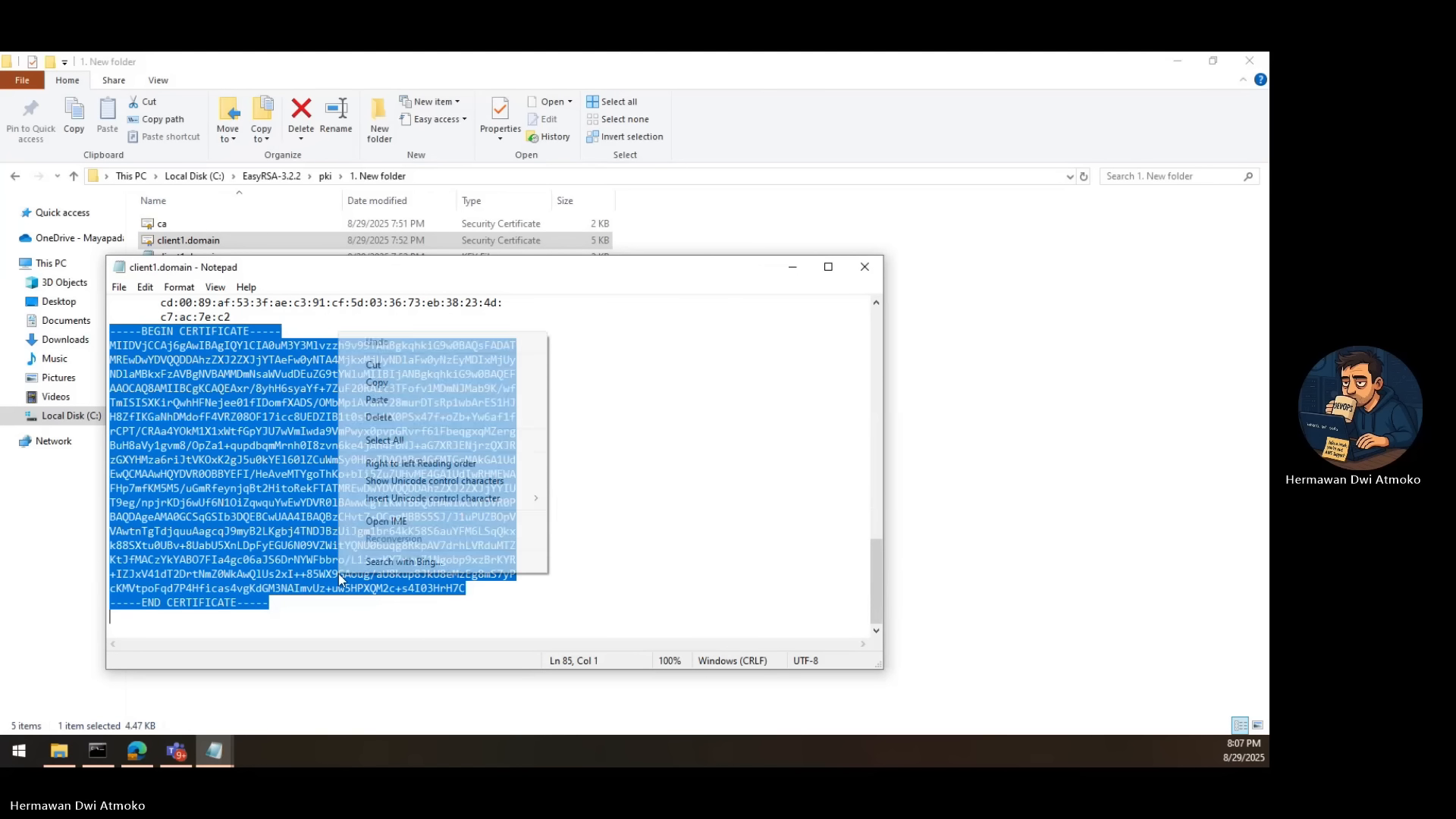
pyautogui.click(381, 383)
# - Replace the placeholder lines between the cert tags in downloaded-client-config with the copied client1 certificate block
pyautogui.click(223, 751)
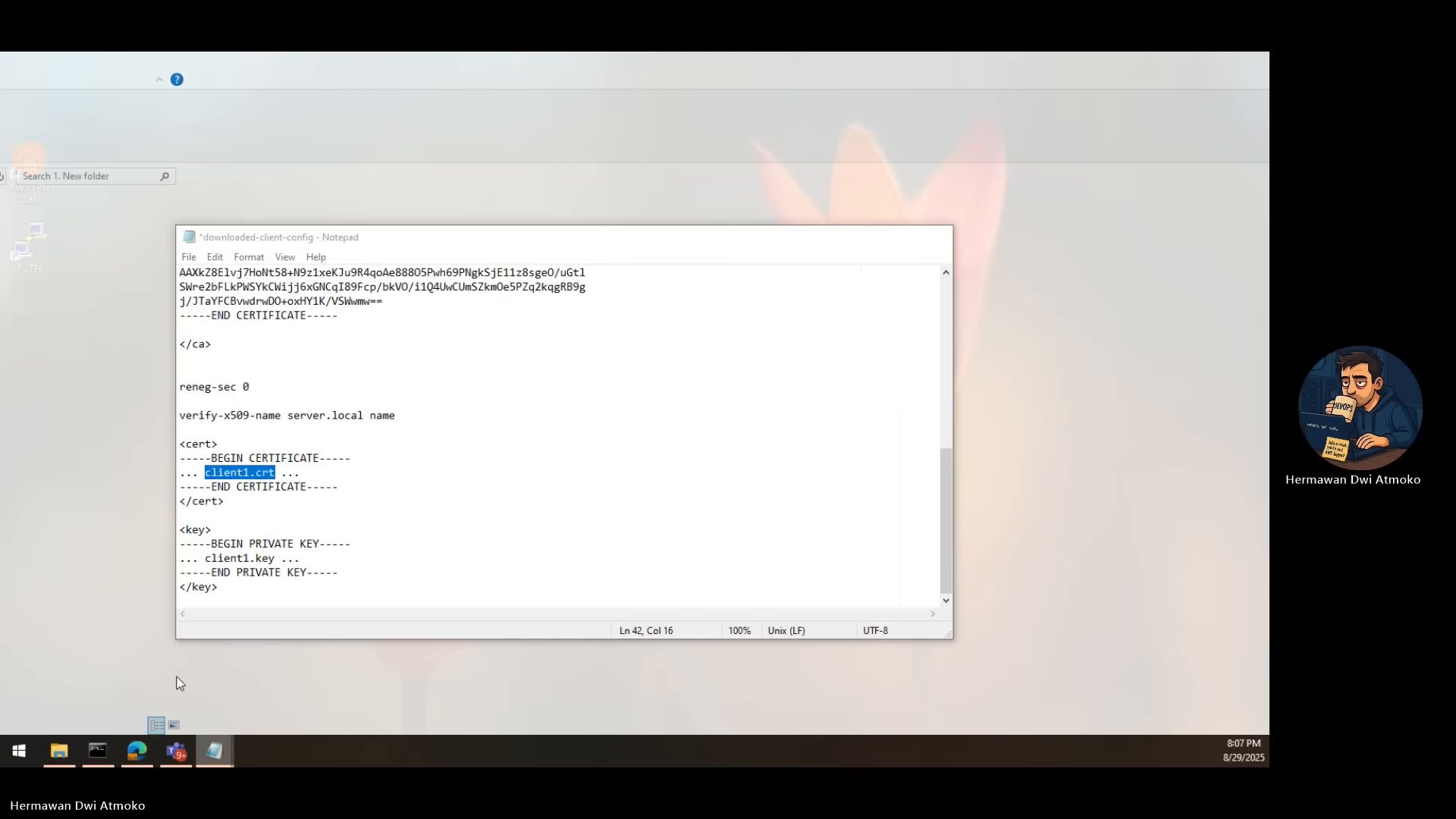
pyautogui.click(180, 683)
pyautogui.moveTo(180, 455); pyautogui.dragTo(344, 482)
pyautogui.rightClick(301, 472)
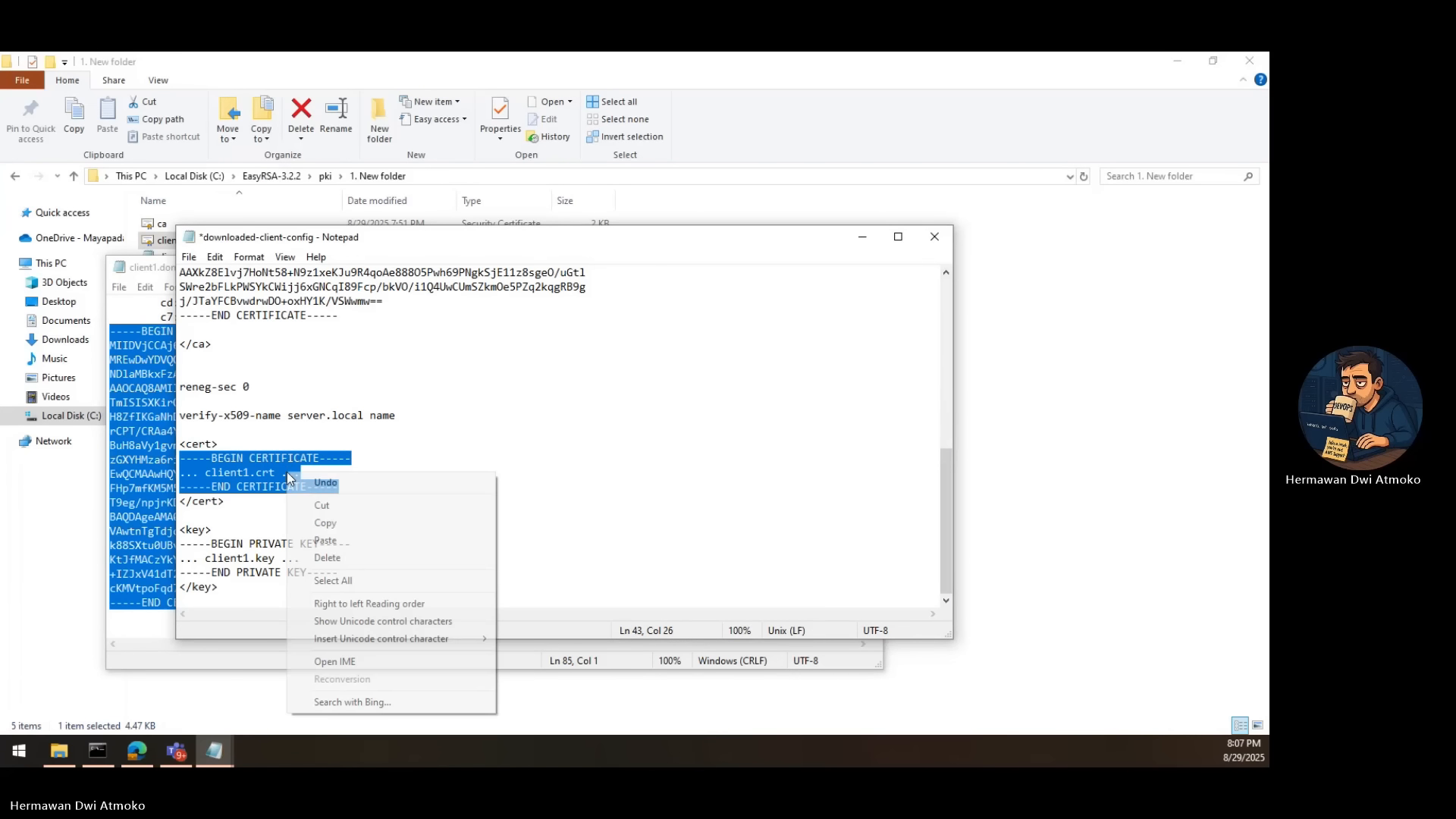
pyautogui.click(323, 536)
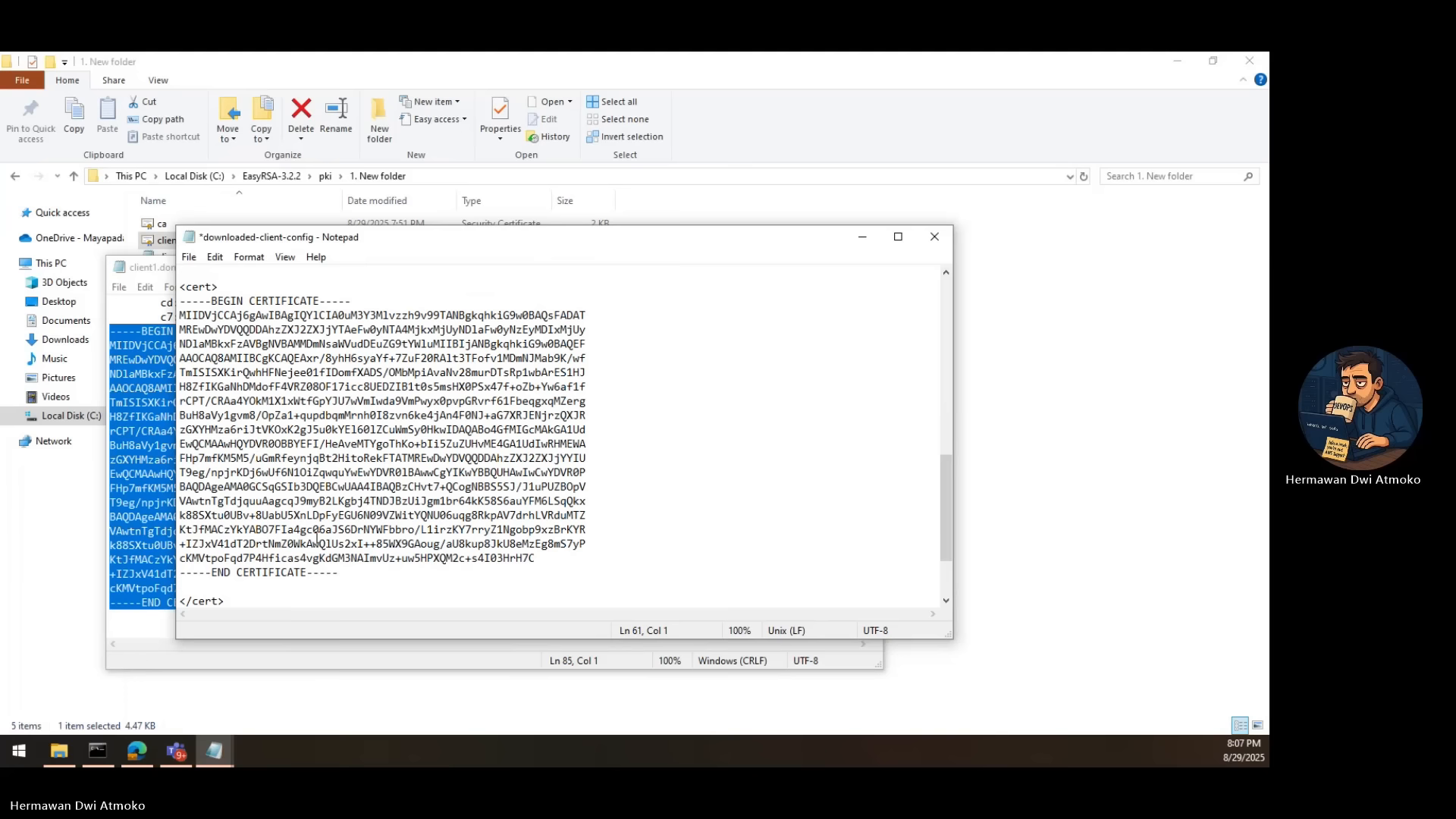
# - Switch to File Explorer, open the client1.domain KEY file in Notepad and copy its whole private key block
pyautogui.scroll(-2, 317, 536)
pyautogui.moveTo(206, 560); pyautogui.dragTo(278, 559)
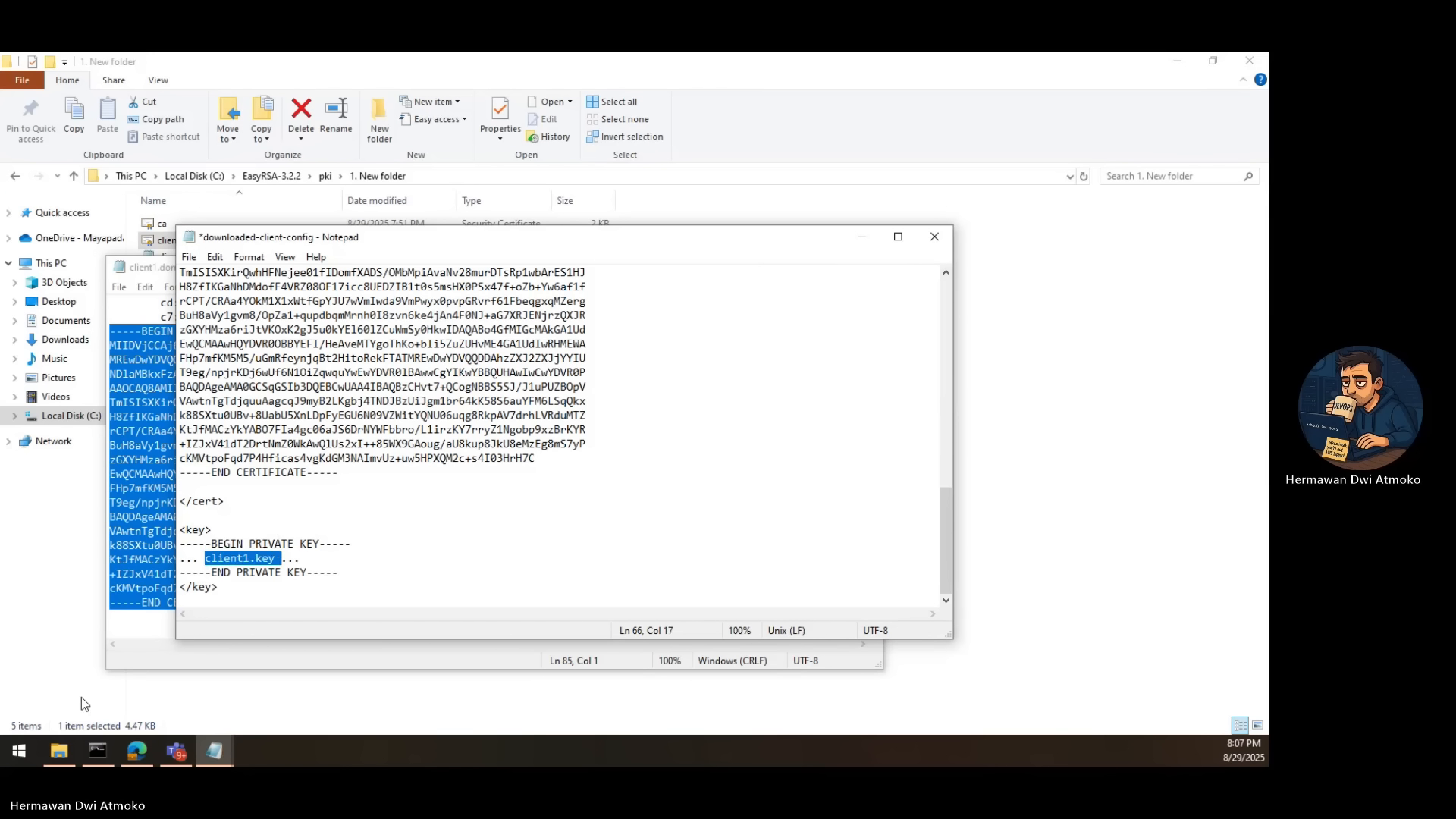
pyautogui.click(60, 751)
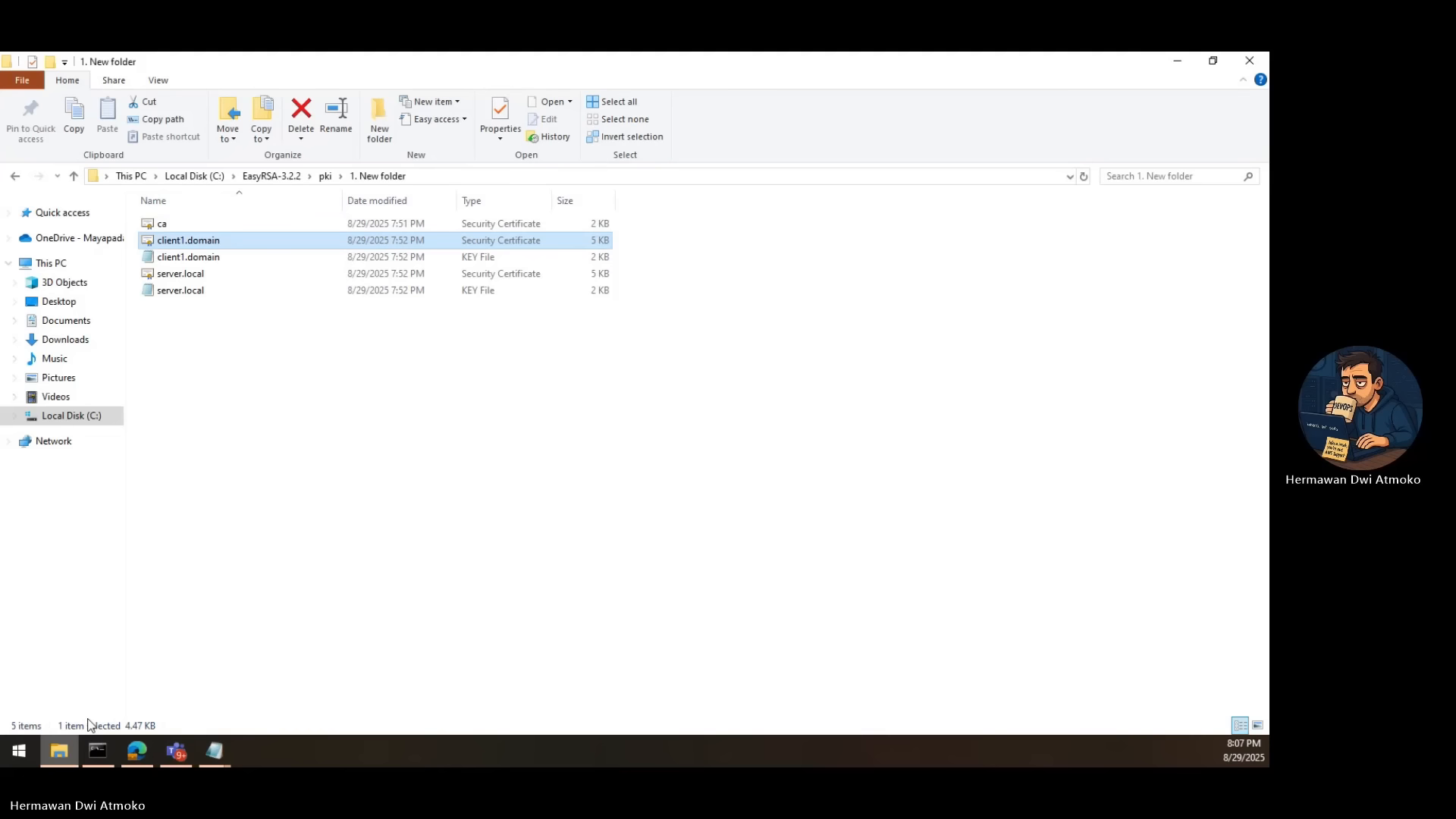
pyautogui.doubleClick(190, 258)
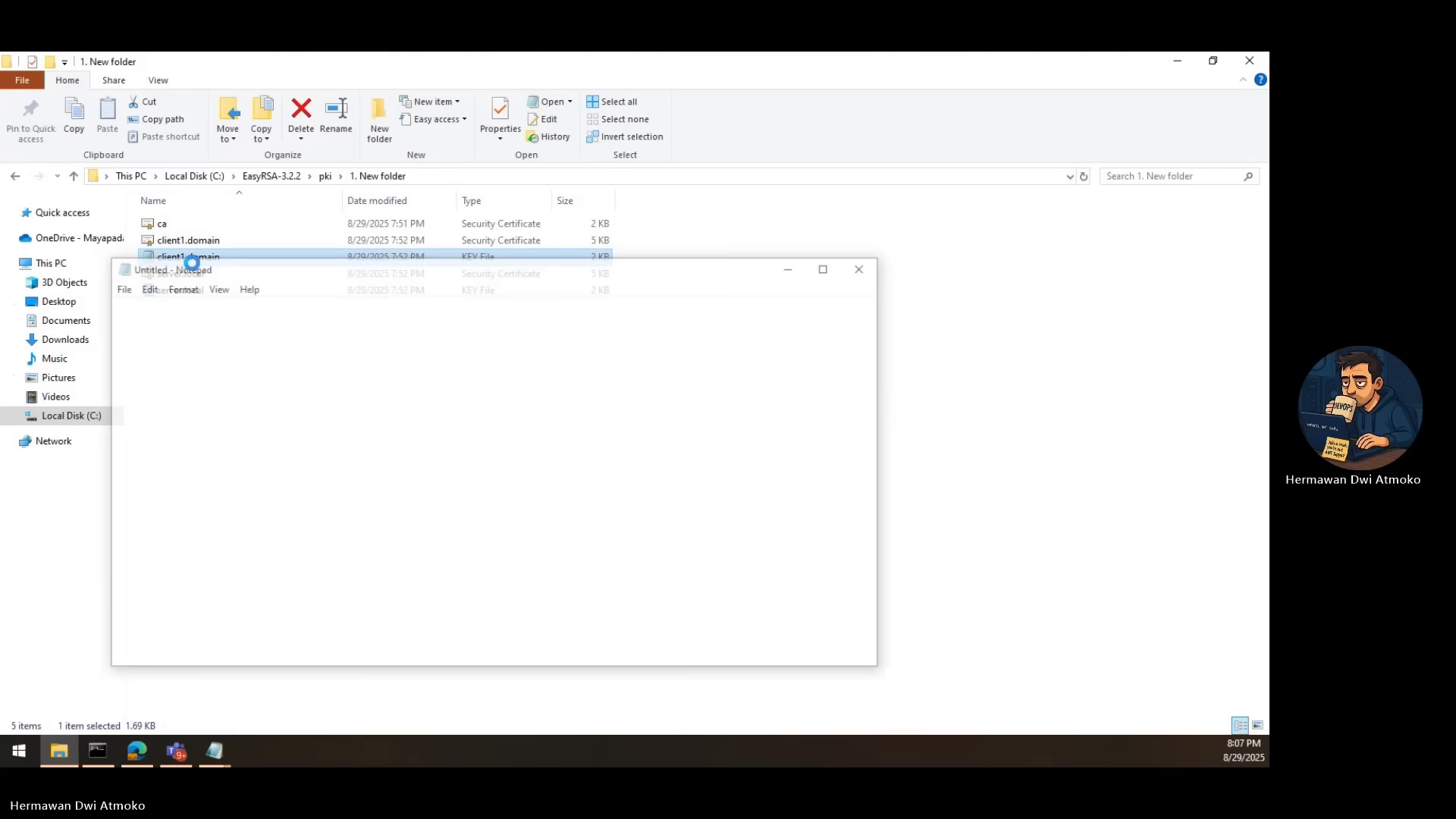
pyautogui.moveTo(111, 301); pyautogui.dragTo(463, 637)
pyautogui.rightClick(322, 506)
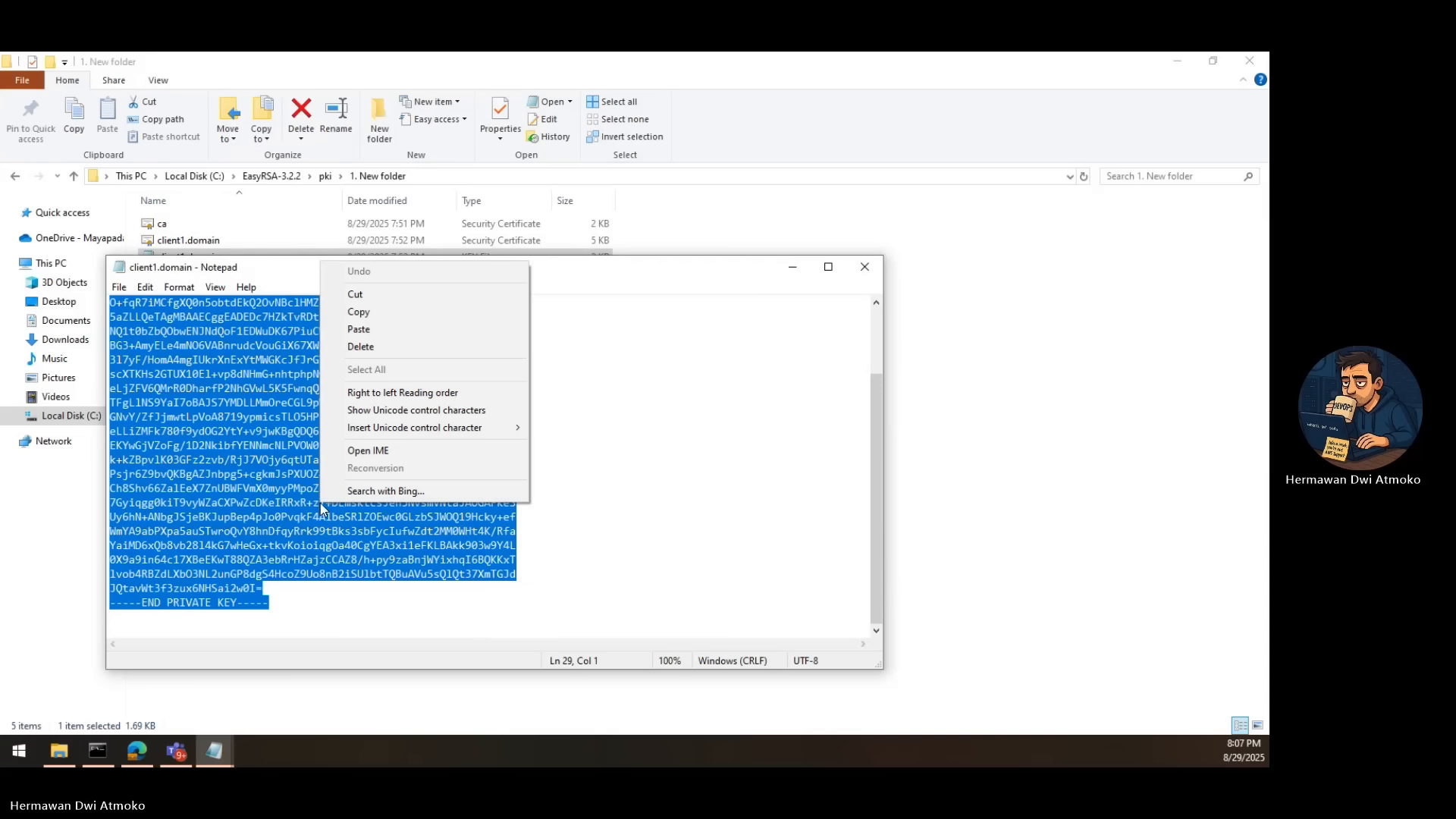
pyautogui.click(355, 320)
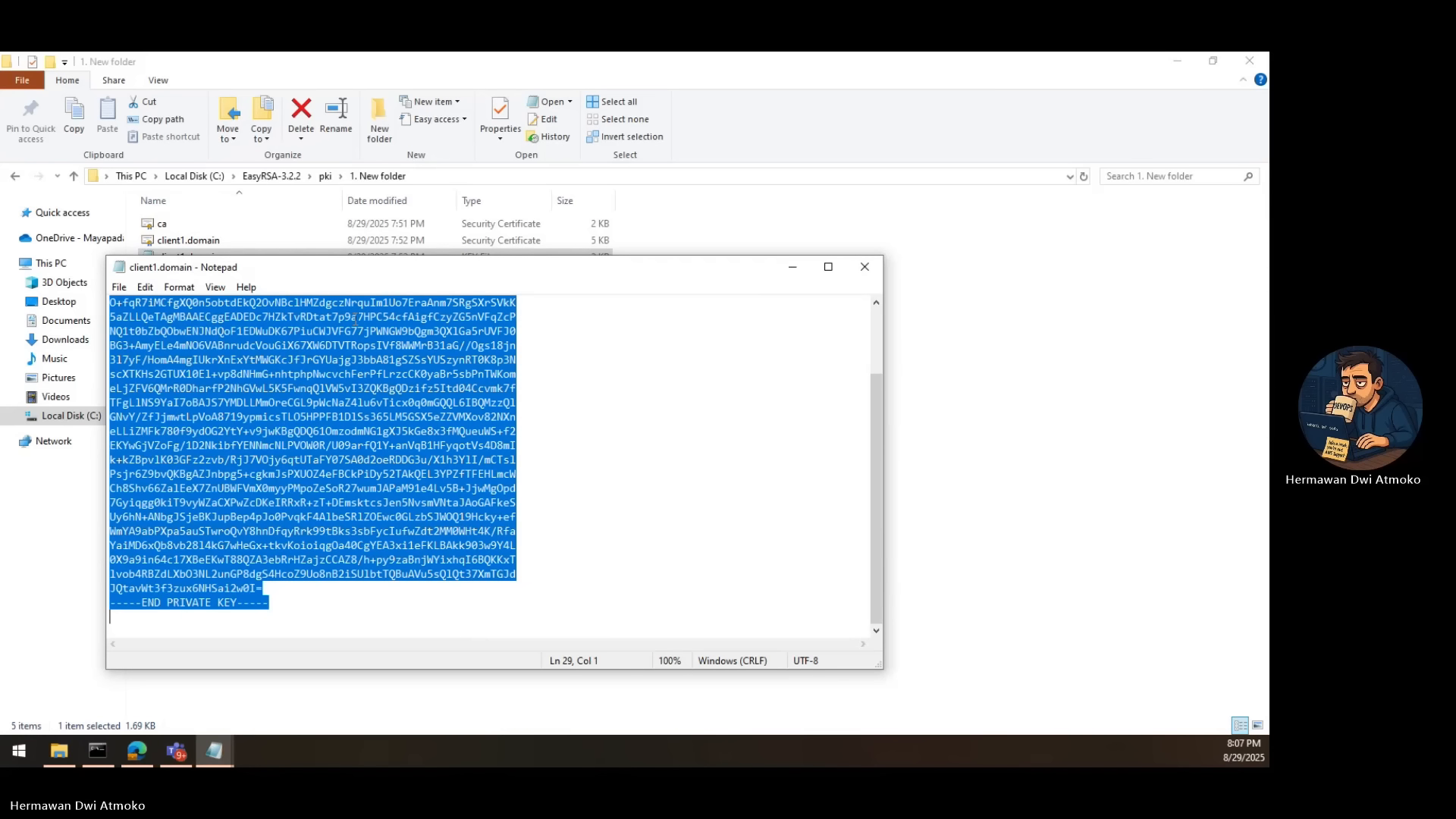
# - Replace the placeholder private key lines between the key tags in downloaded-client-config with the copied client private key
pyautogui.click(215, 750)
pyautogui.click(134, 713)
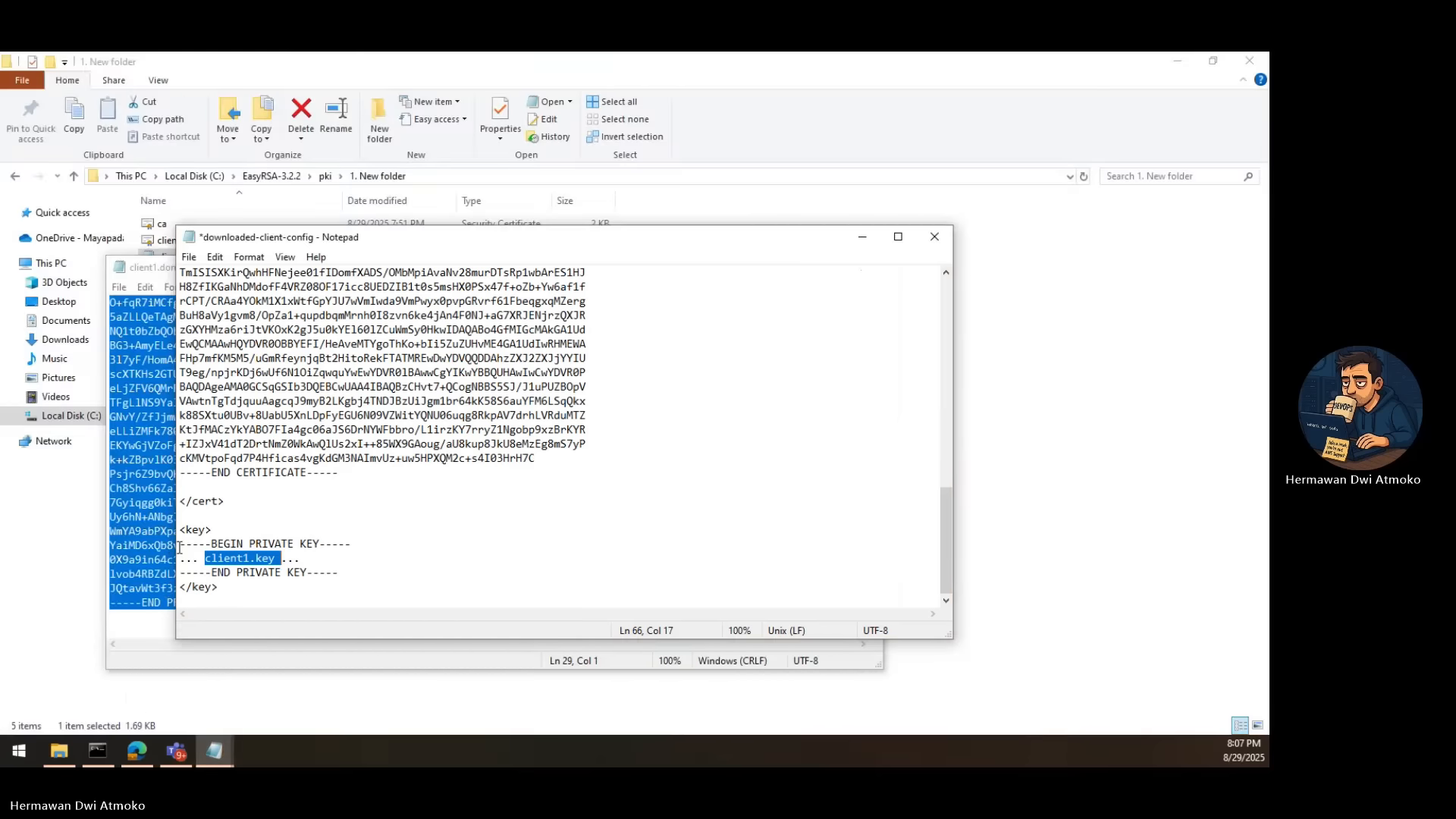
pyautogui.moveTo(179, 545); pyautogui.dragTo(339, 572)
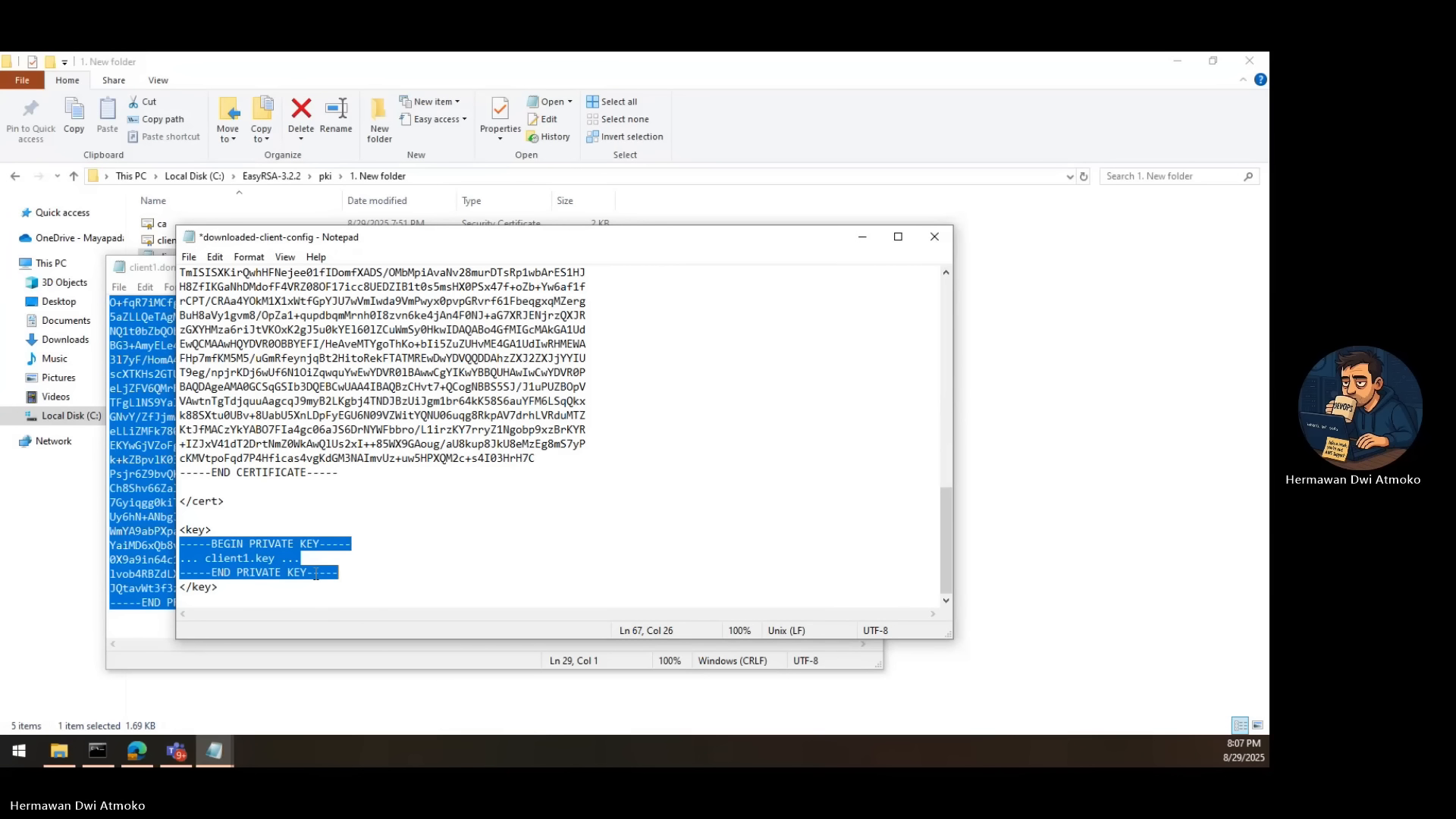
pyautogui.rightClick(253, 565)
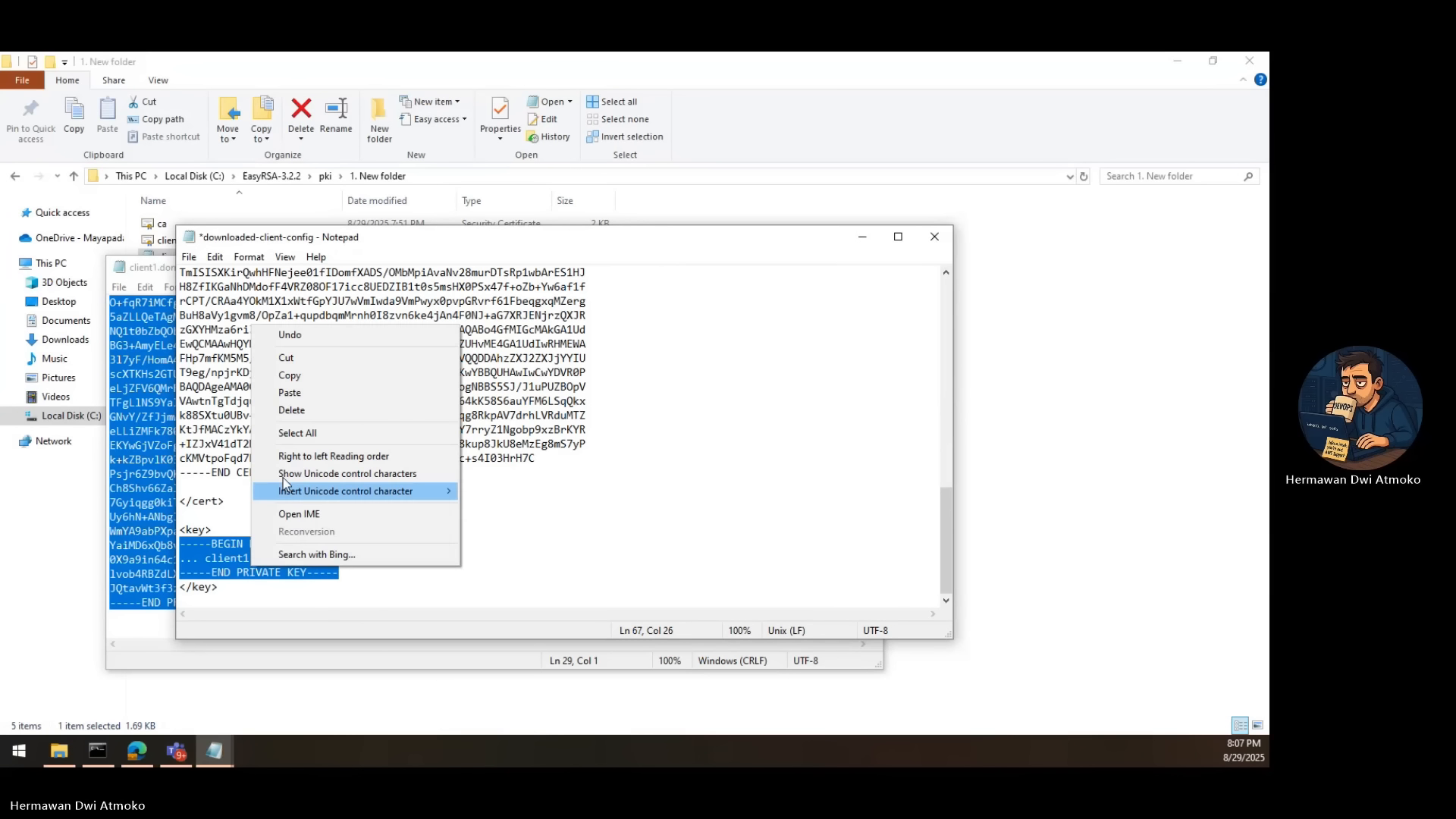
pyautogui.click(295, 396)
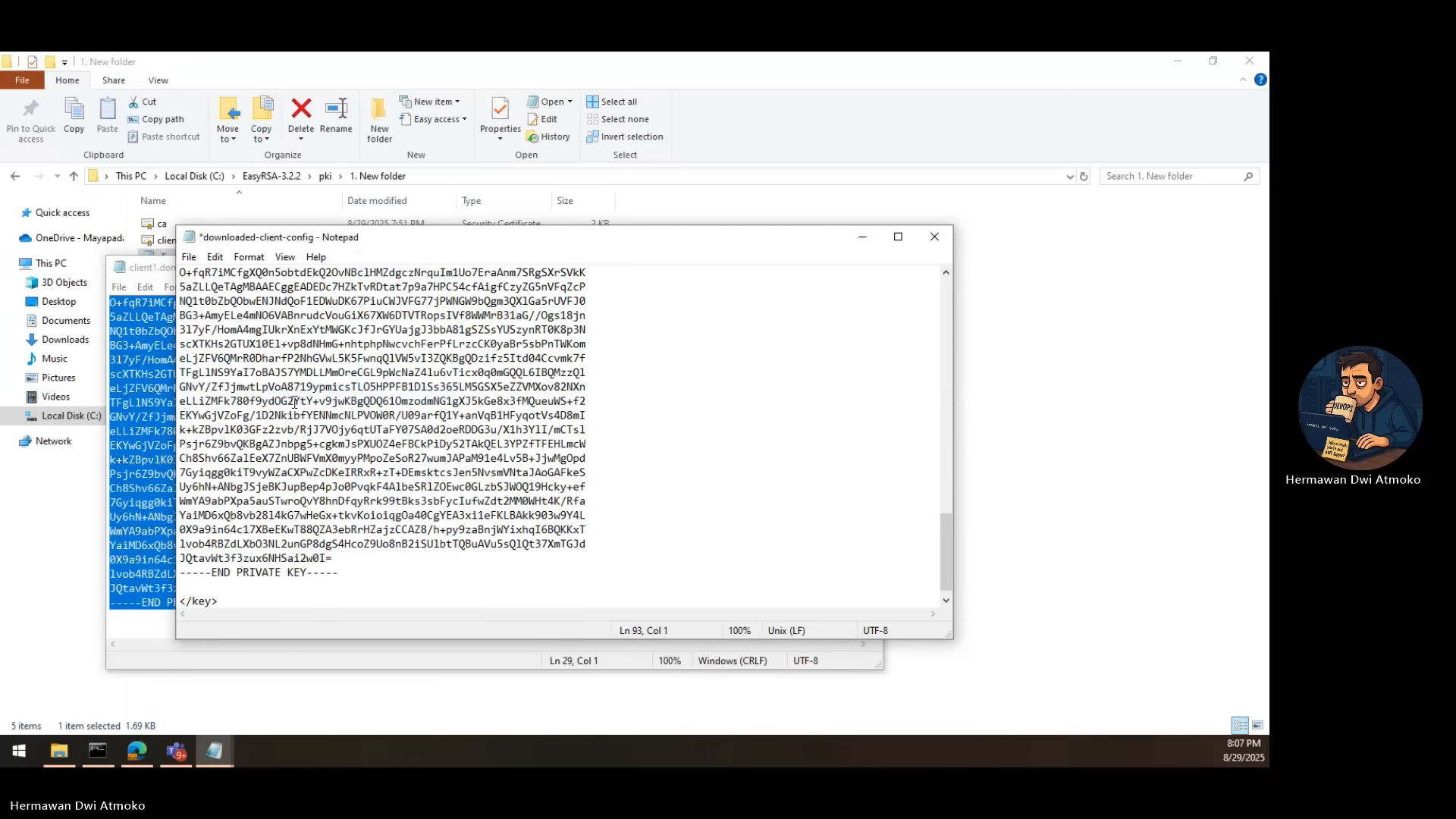
# - Save downloaded-client-config and close all the open Notepad windows
pyautogui.click(189, 258)
pyautogui.click(225, 327)
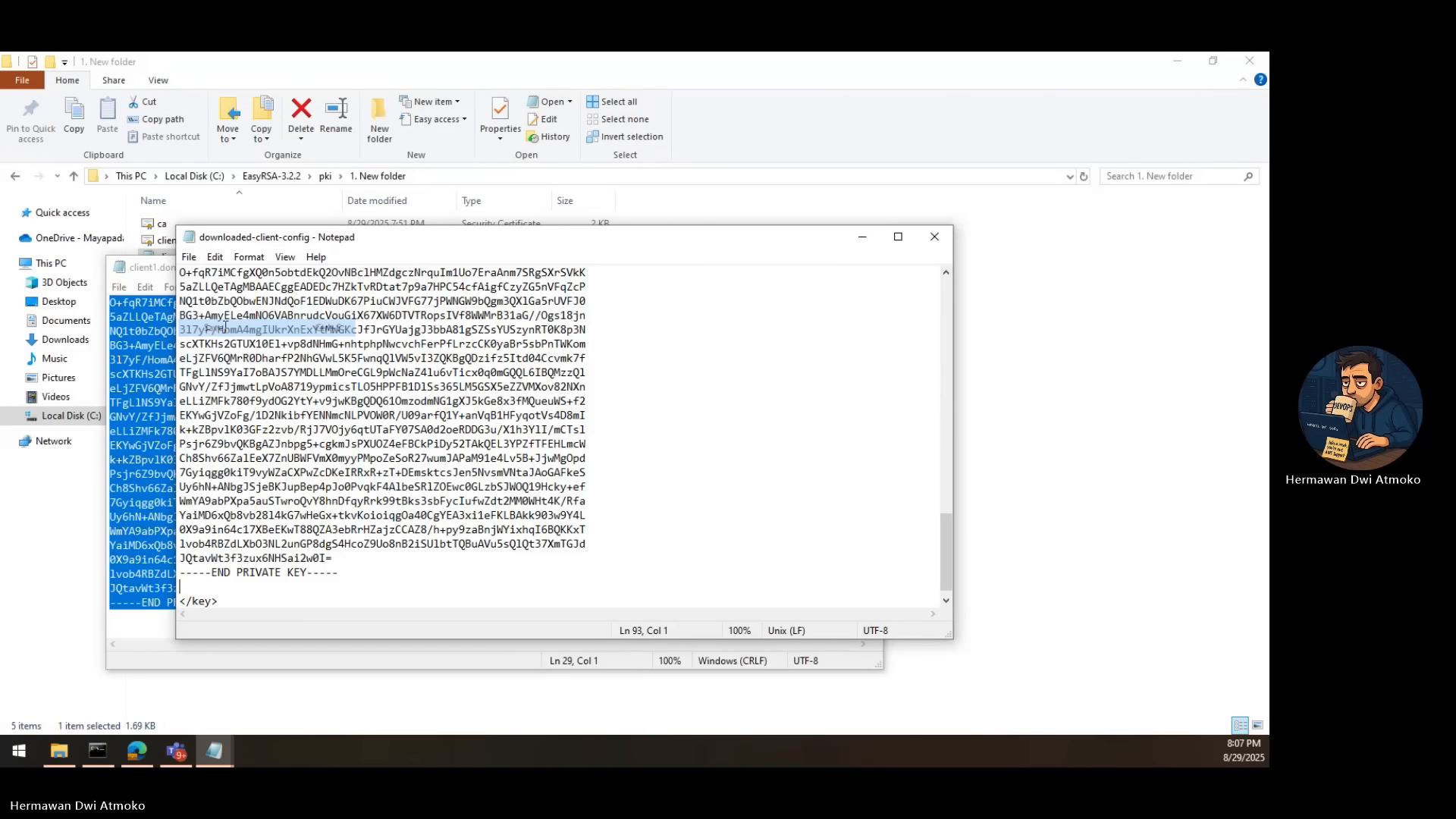
pyautogui.click(935, 236)
pyautogui.click(869, 267)
pyautogui.click(465, 455)
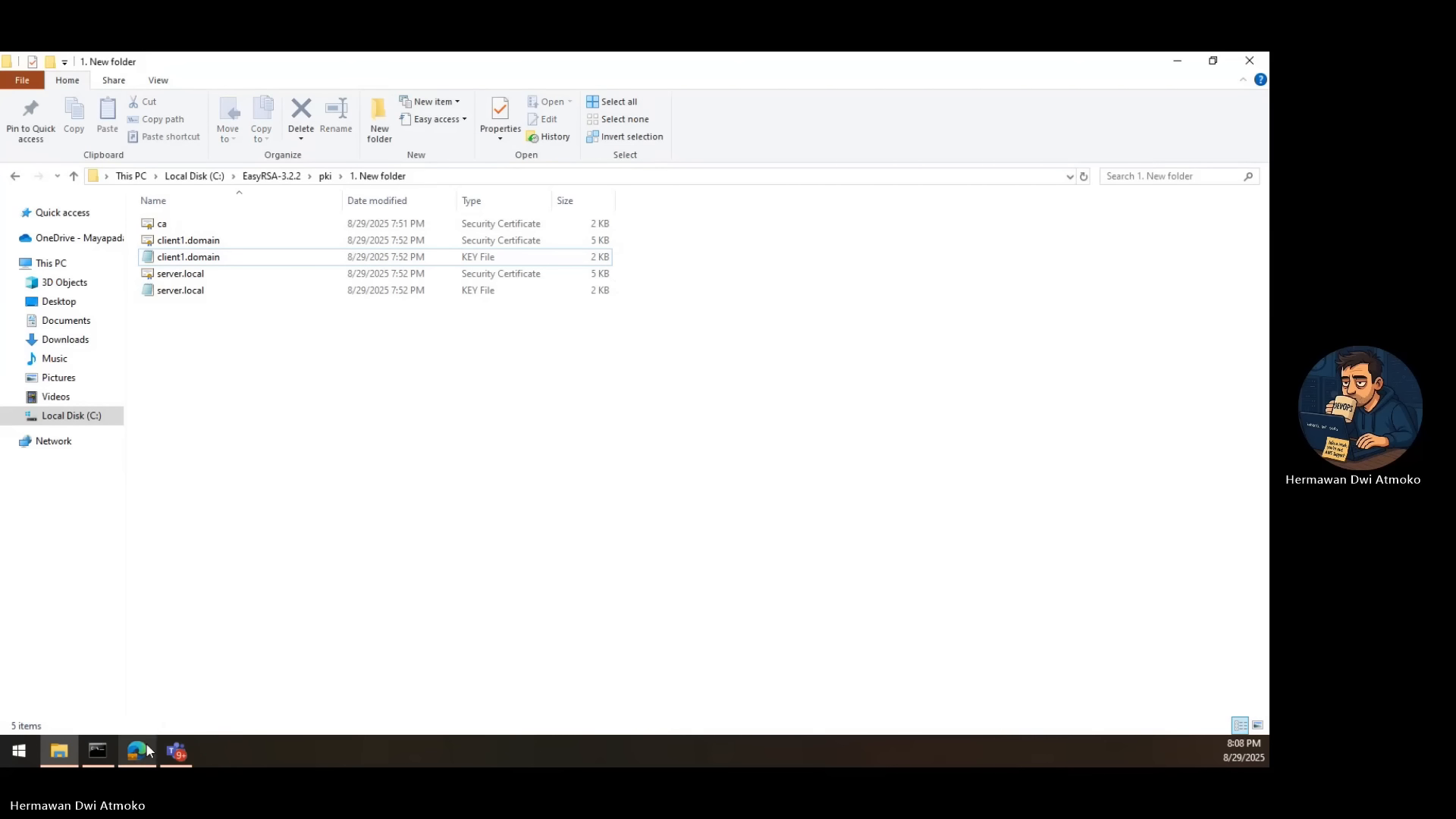
# - Switch to the browser's EC2 instances page and open the demo-sg security group from the bhagaskara-ec2 instance's security details
pyautogui.moveTo(146, 743)
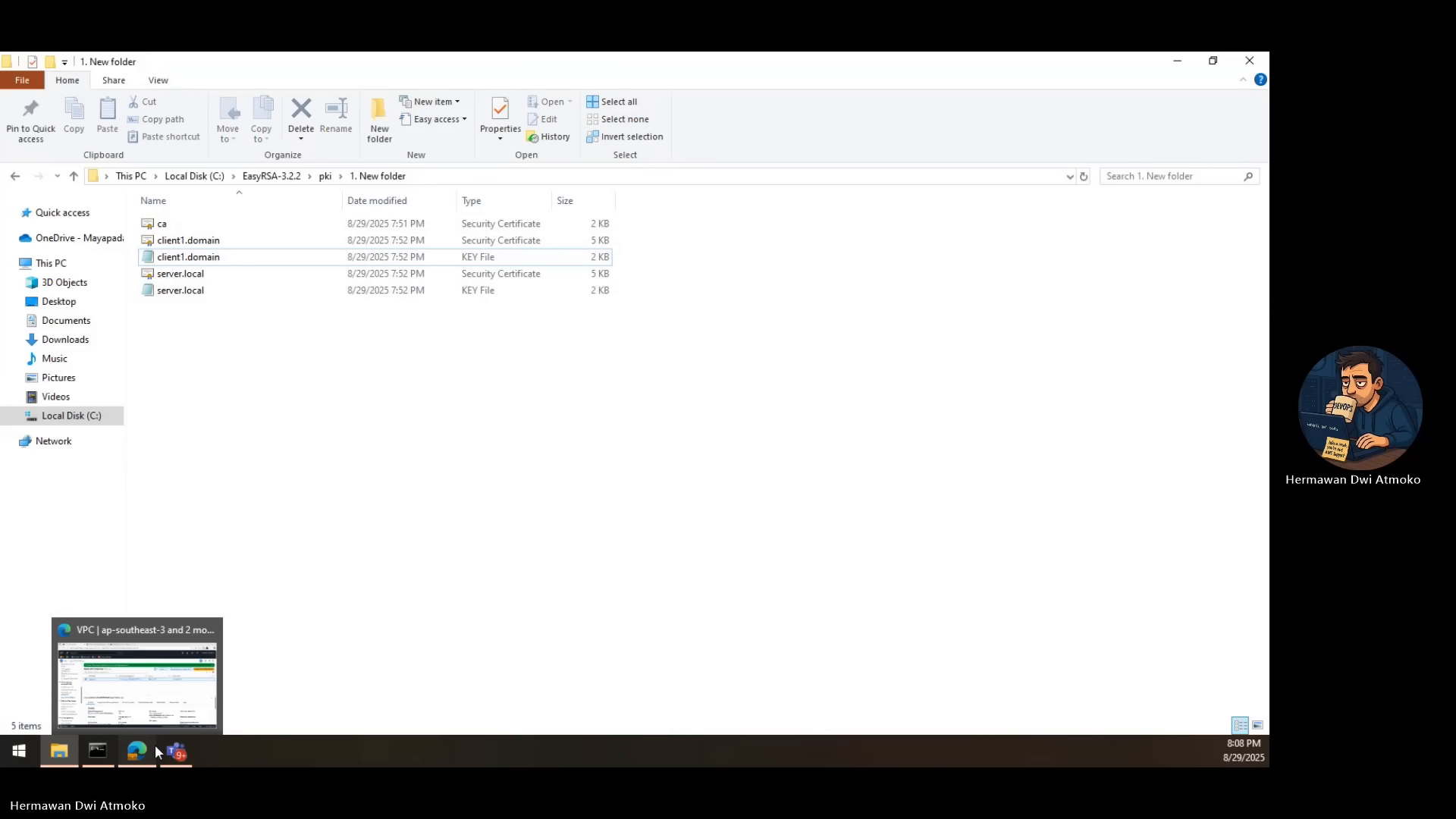
pyautogui.click(154, 745)
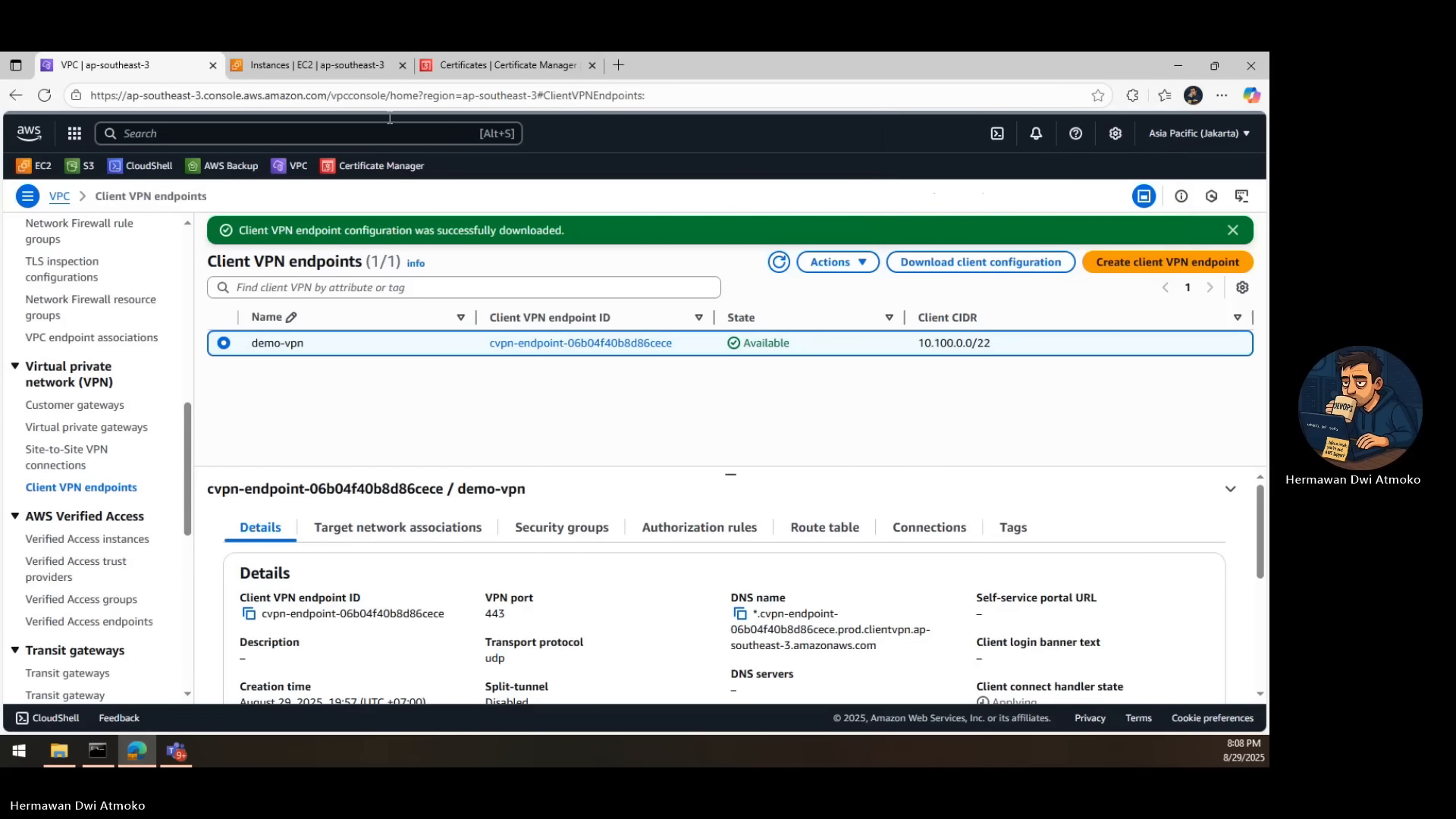
pyautogui.click(340, 65)
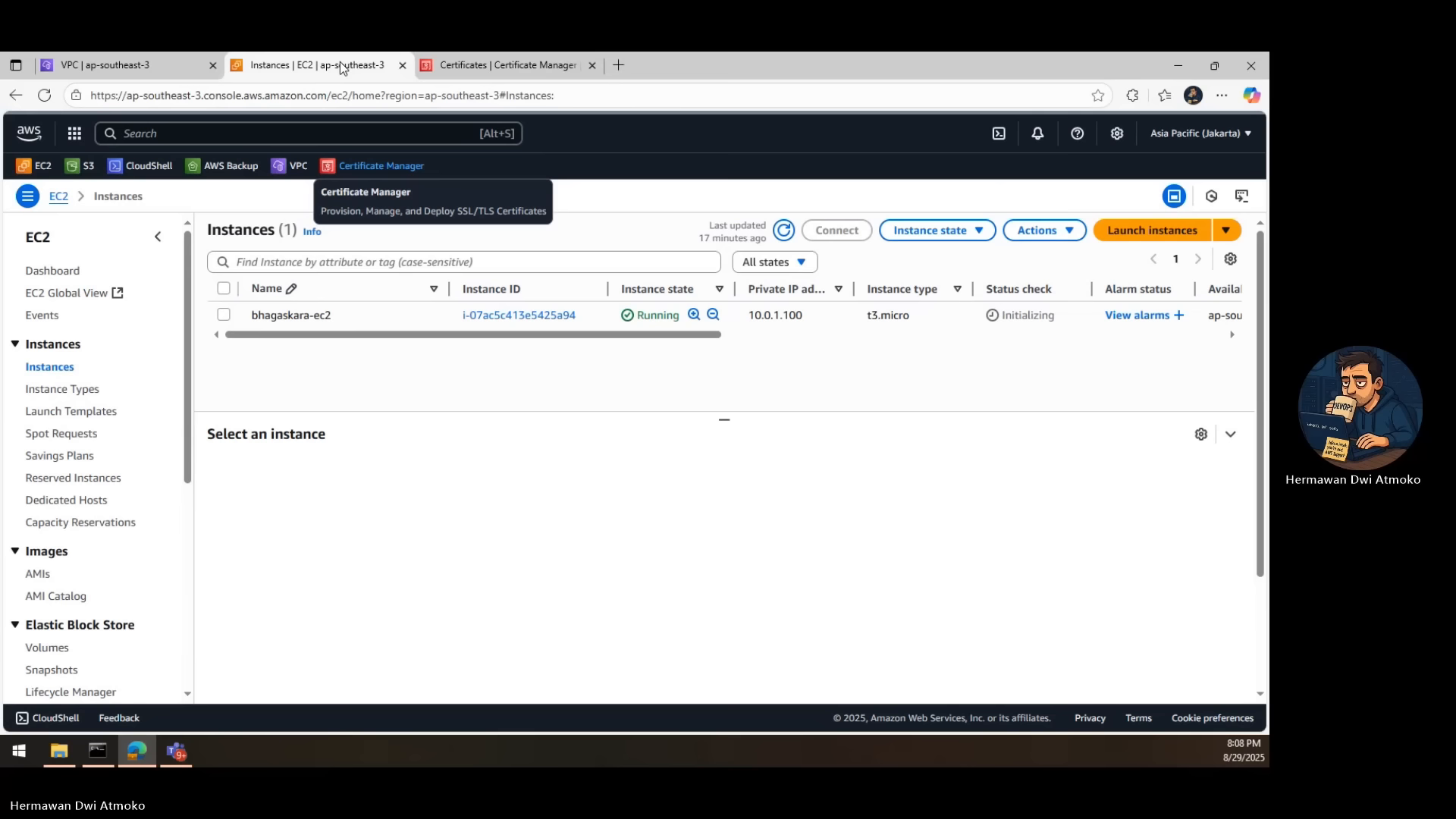
pyautogui.click(224, 315)
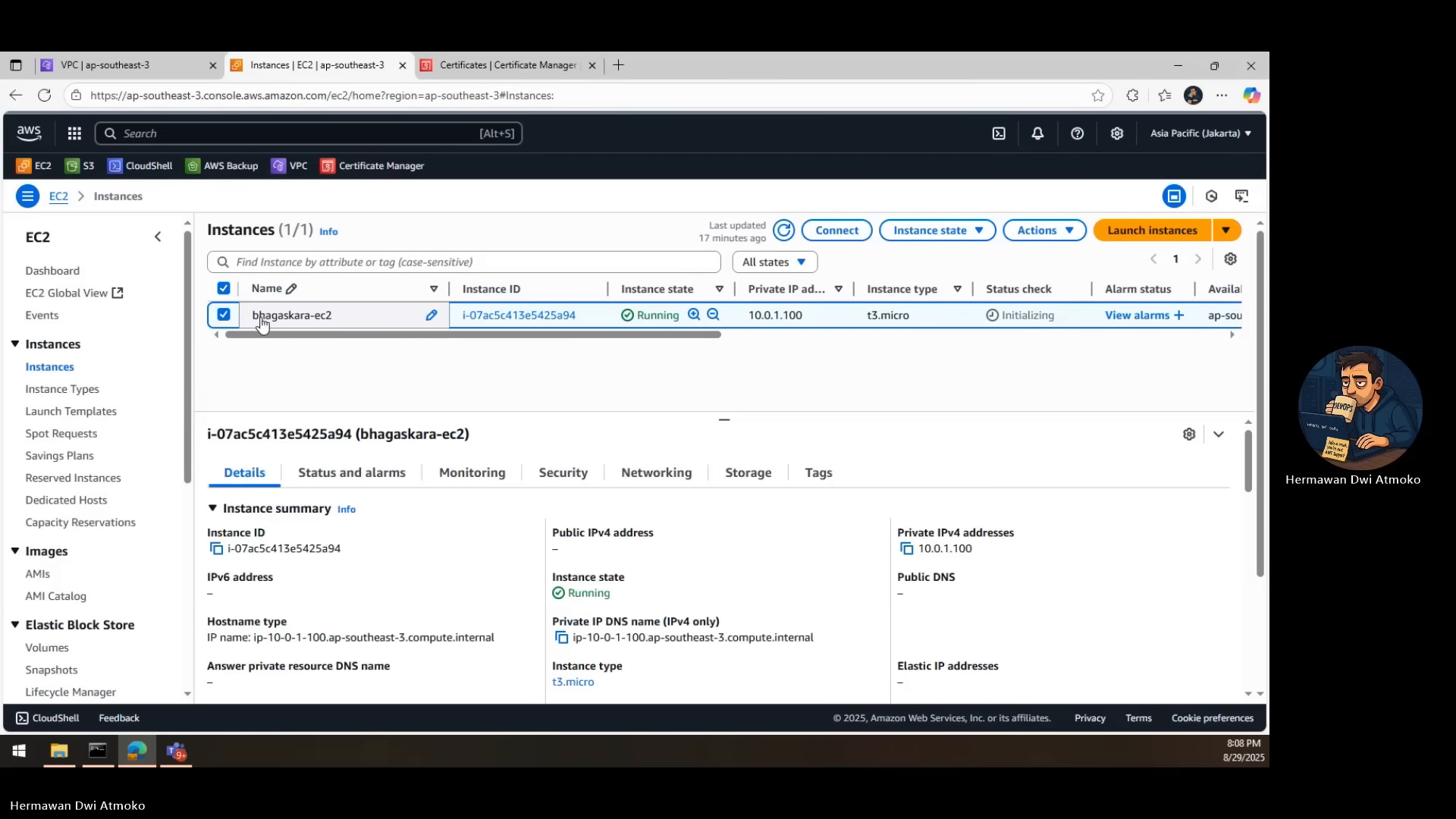
pyautogui.click(563, 476)
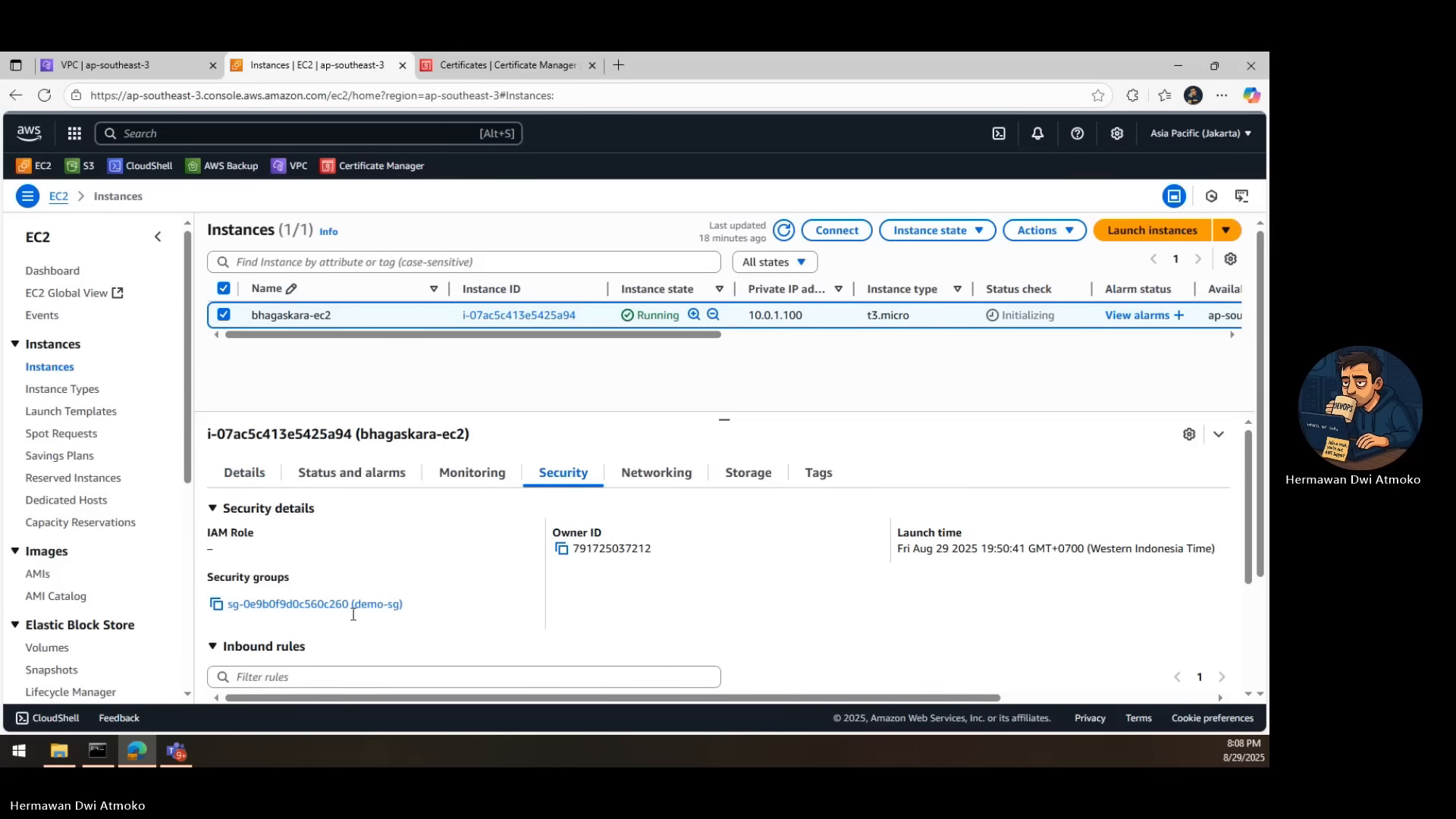
pyautogui.click(364, 605)
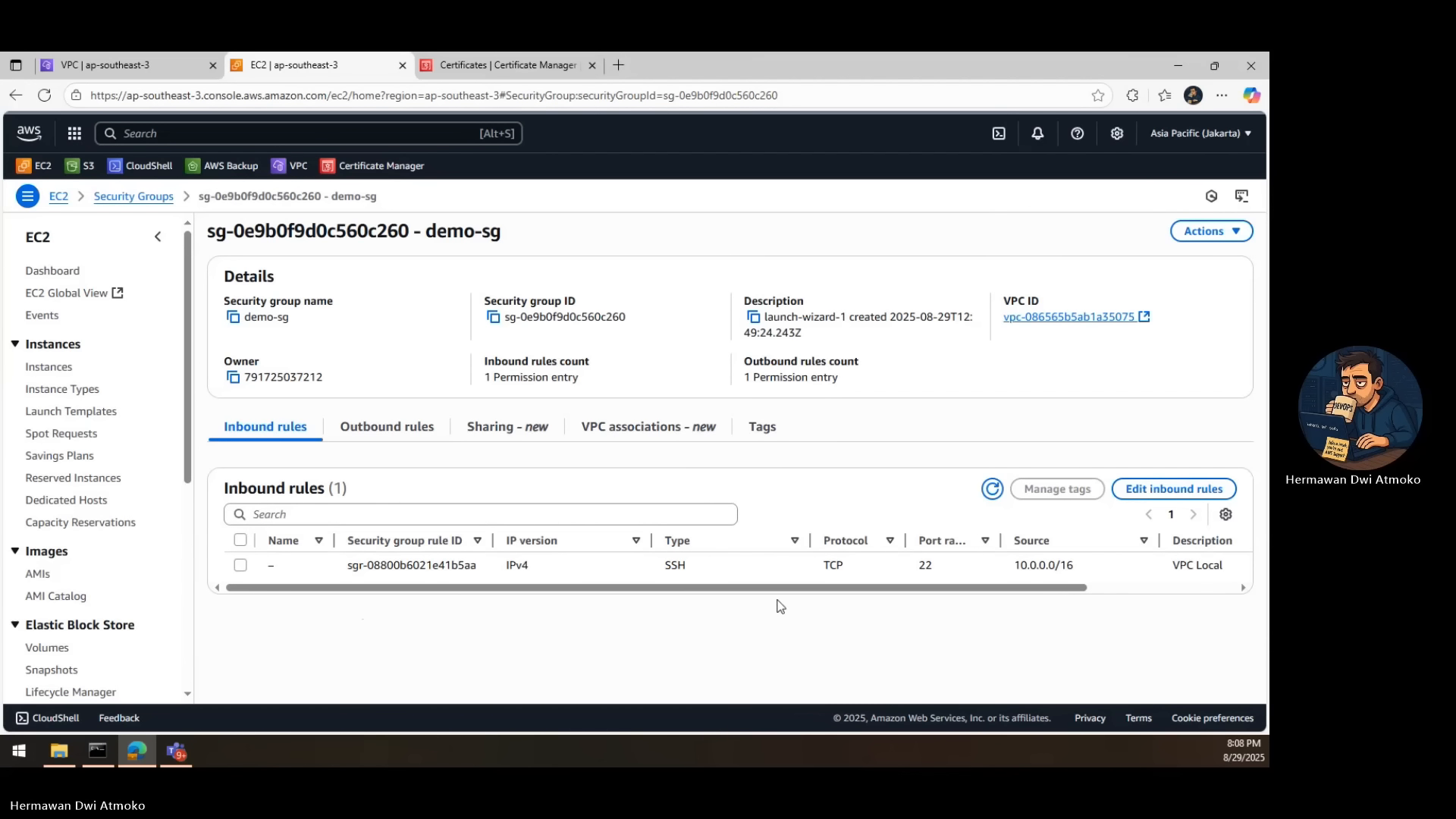
# - Add an SSH inbound rule to demo-sg with custom source 10.100.0.0/22 and description AWS VPN, and save the rules
pyautogui.click(1136, 490)
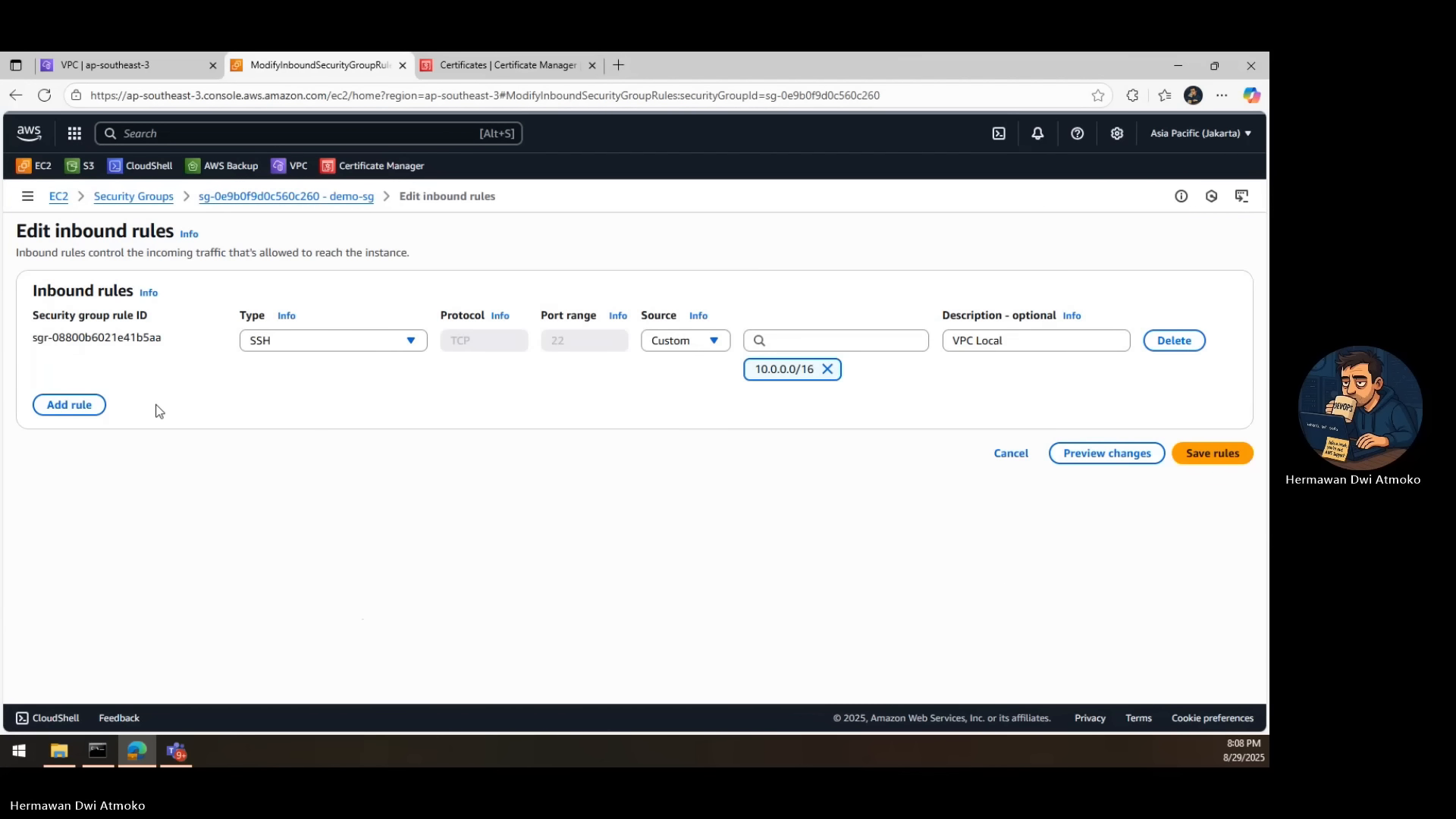
pyautogui.click(75, 409)
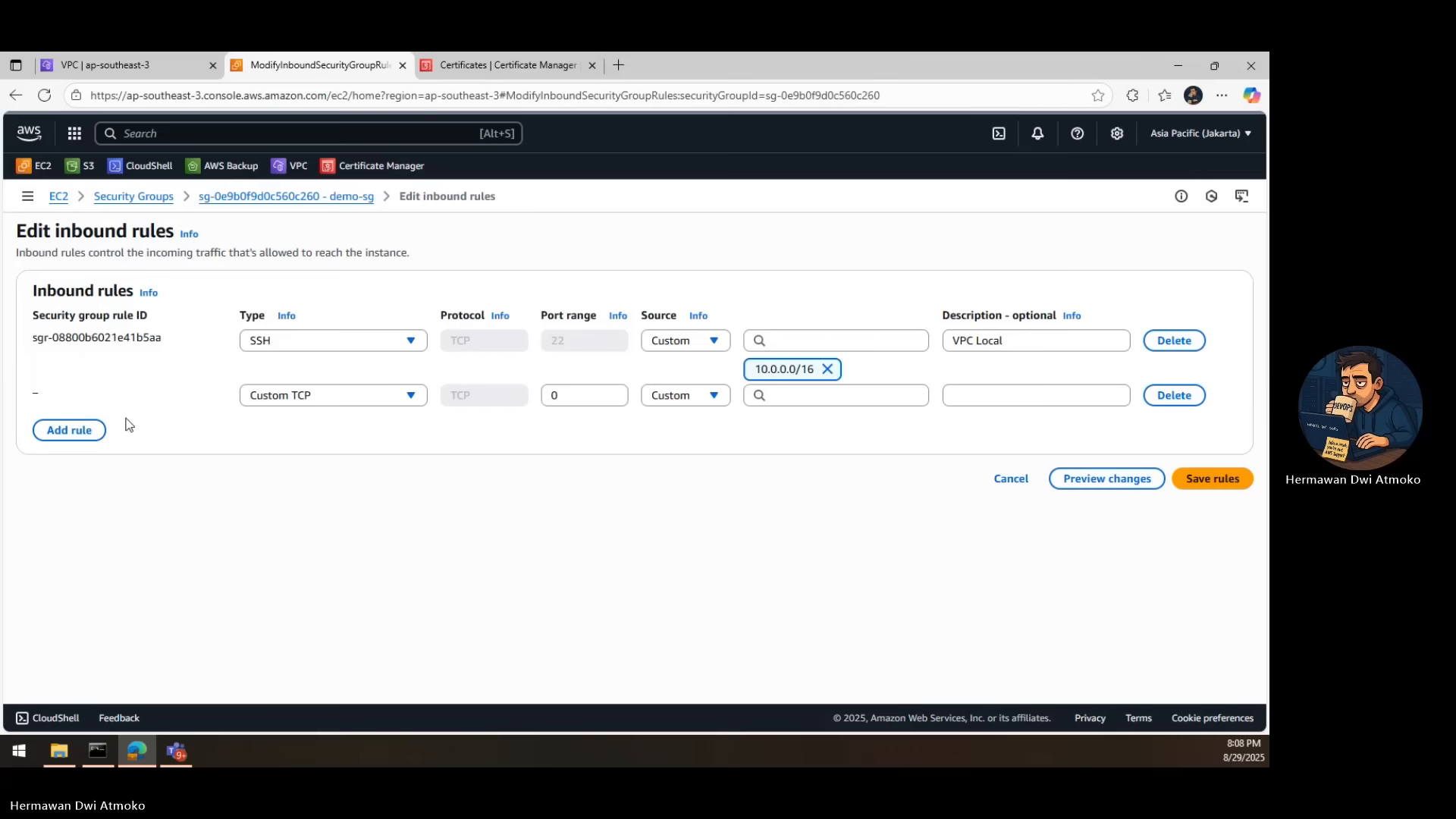
pyautogui.click(292, 402)
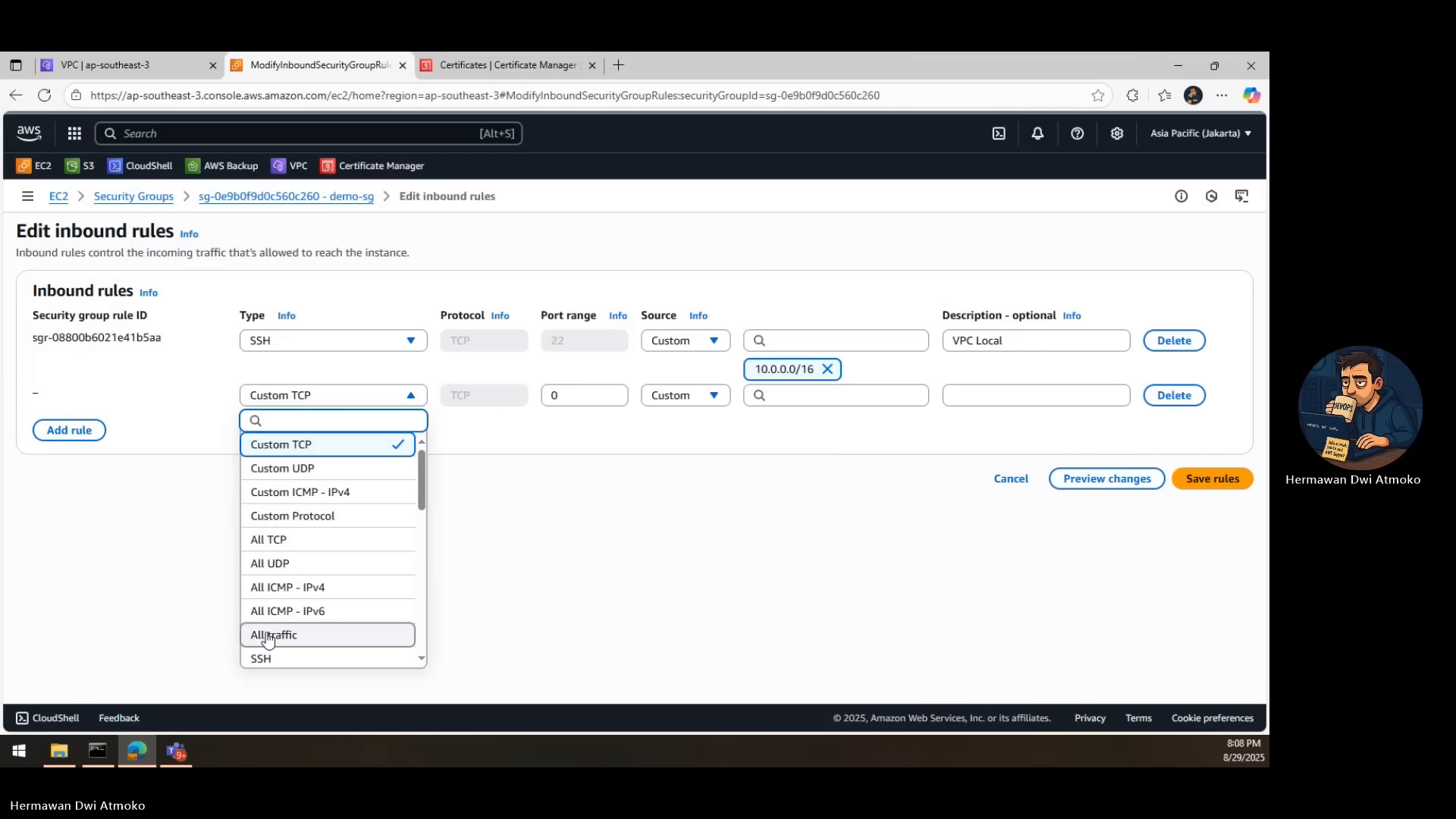
pyautogui.click(269, 659)
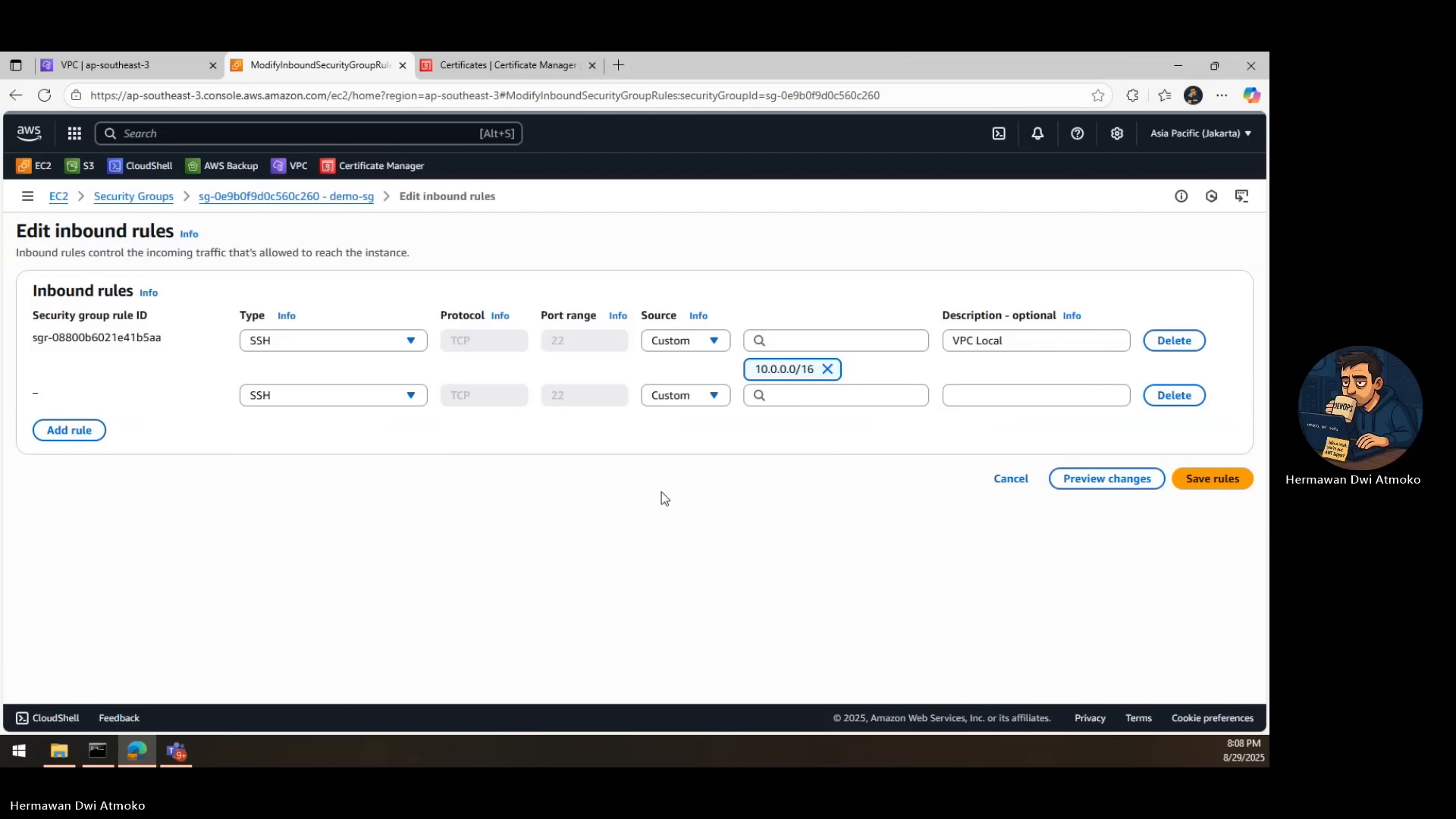
pyautogui.click(792, 395)
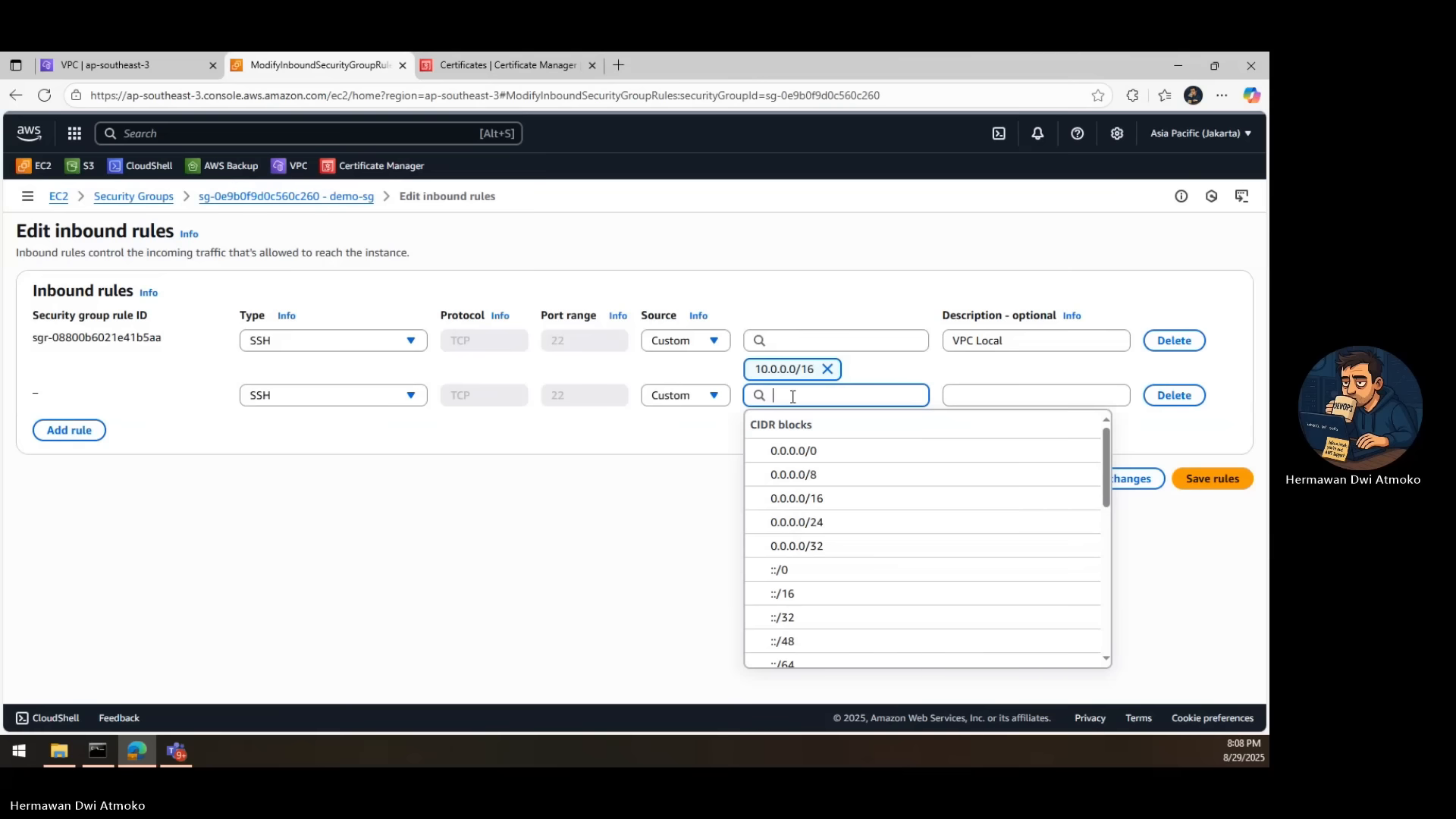
pyautogui.write('10.100.0')
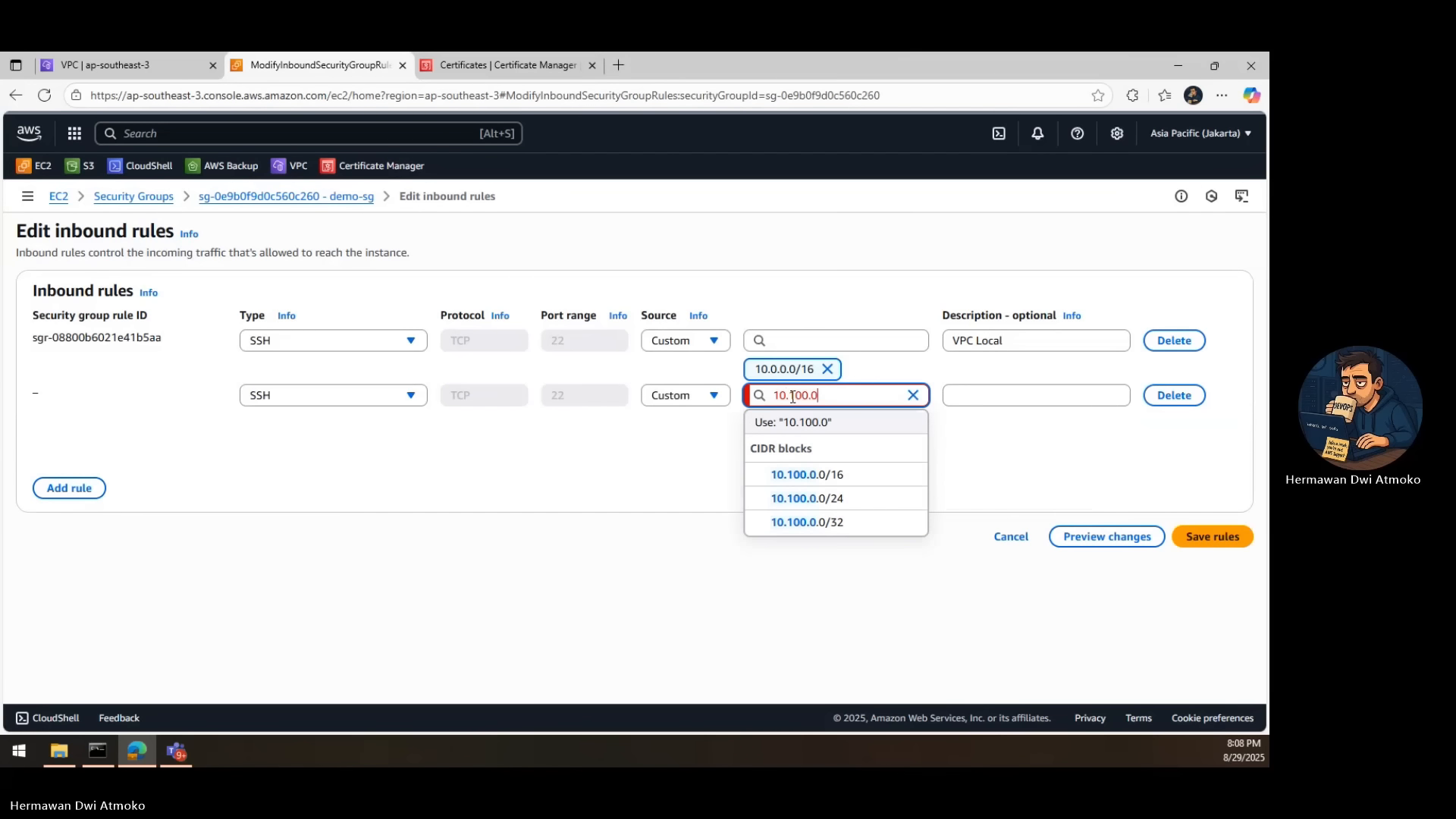
pyautogui.write('.0/22')
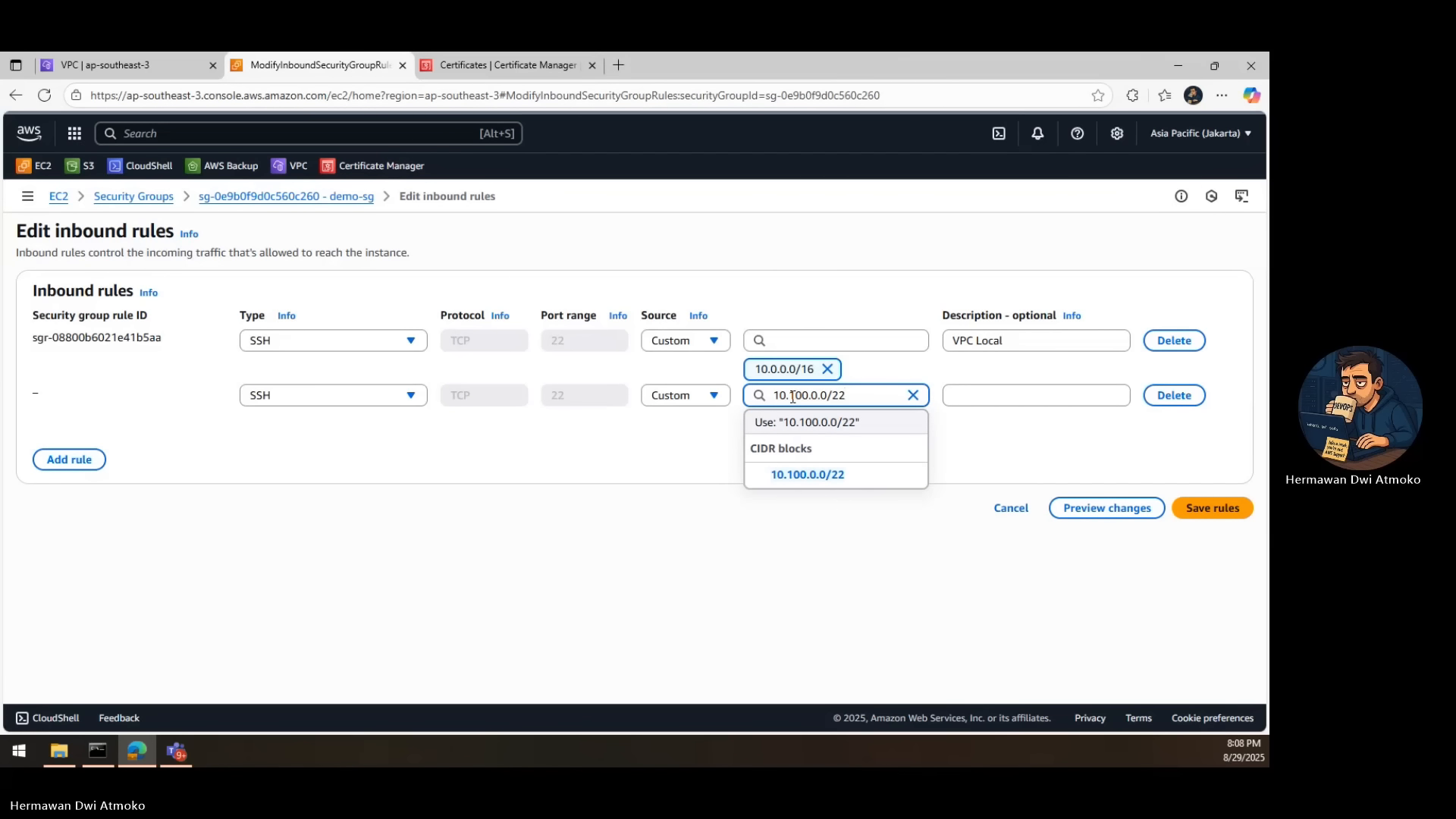
pyautogui.click(823, 476)
pyautogui.click(978, 397)
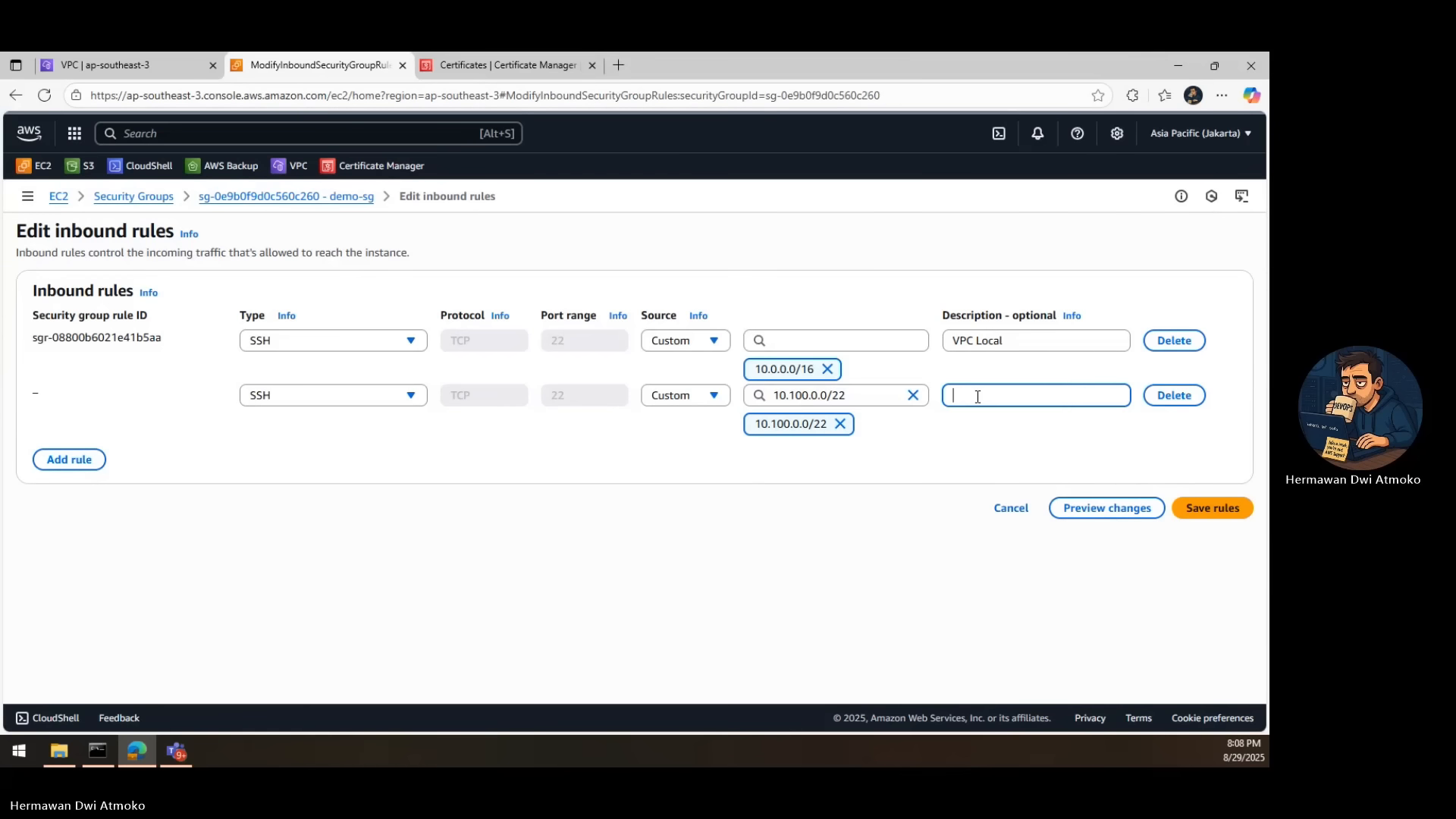
pyautogui.write('AWS VPN')
pyautogui.click(1192, 512)
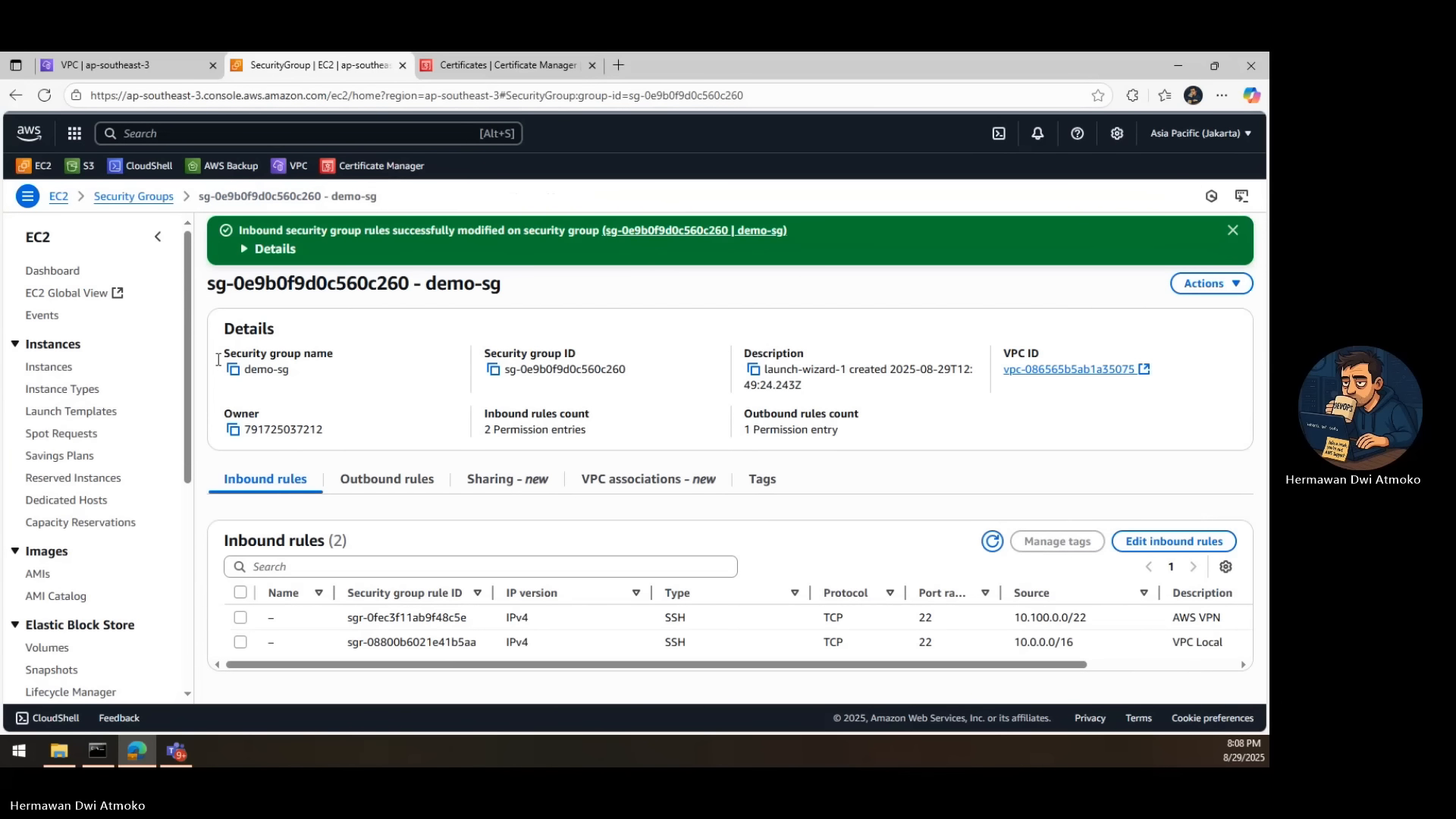
# - Return to the EC2 instances list and refresh it to check the instance's status
pyautogui.click(50, 367)
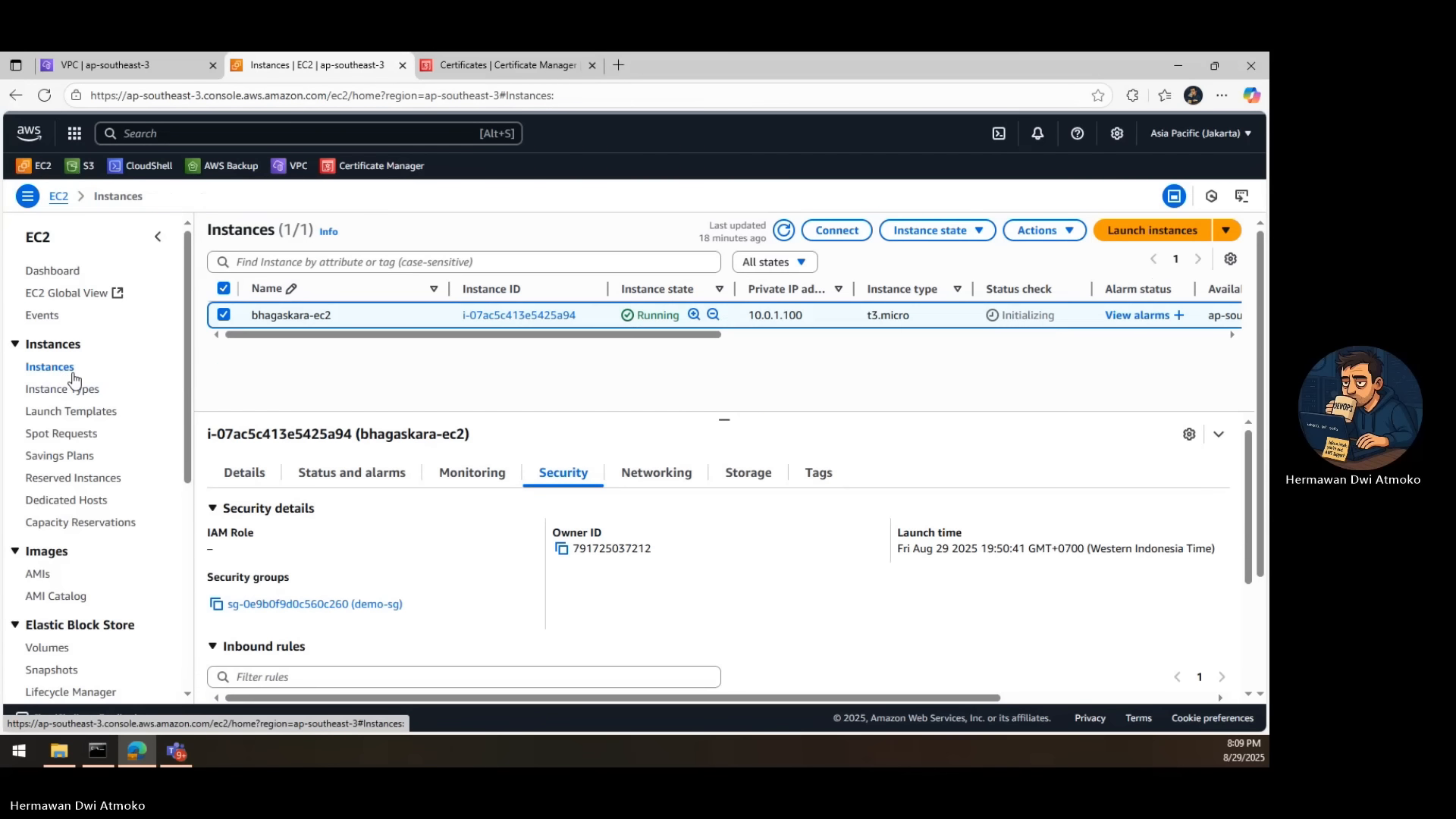
pyautogui.click(785, 229)
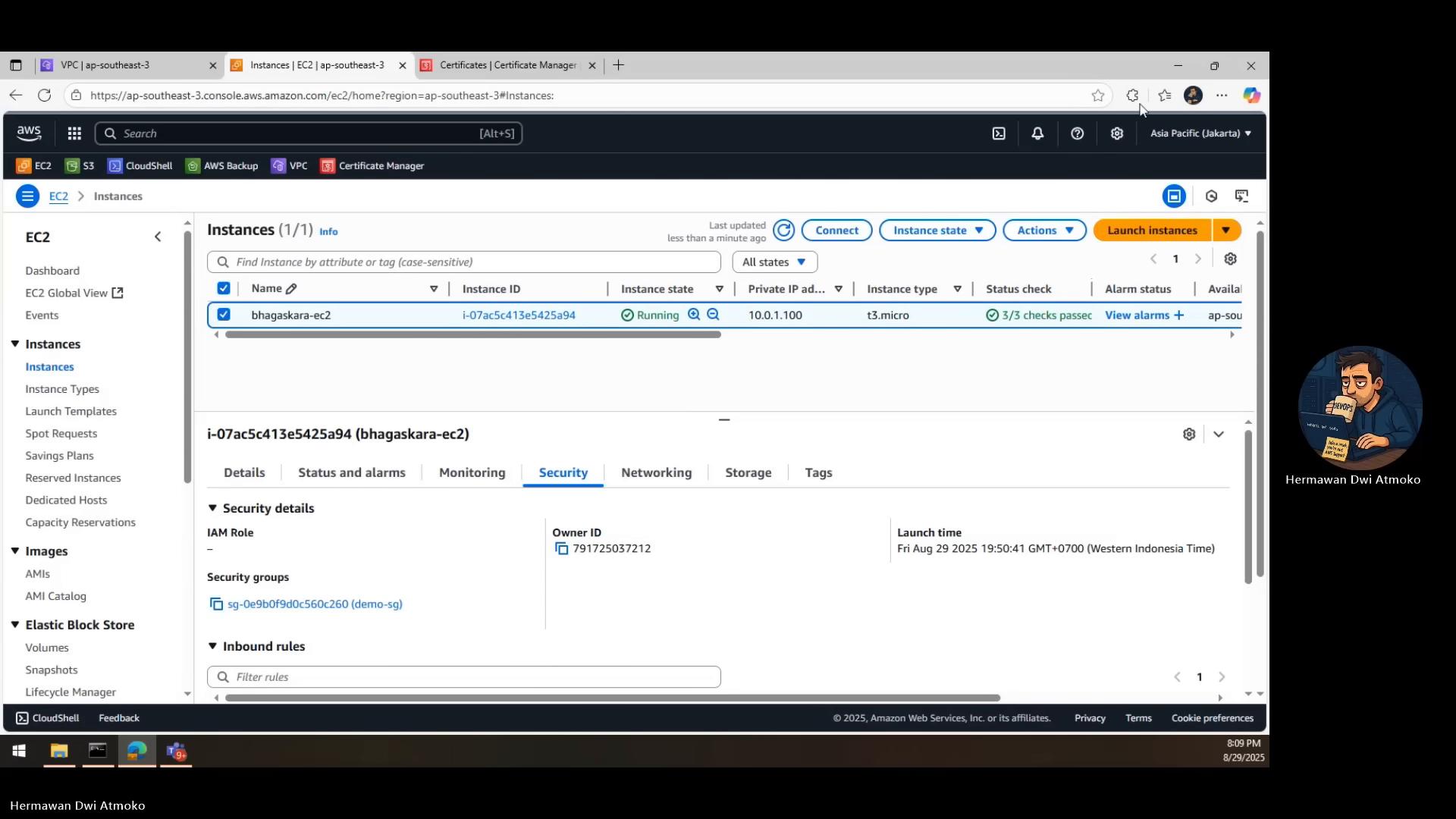
# - Minimize the browser and File Explorer windows, switch to AWS VPN Client and begin a new profile with the display name demo-vpn
pyautogui.click(1177, 67)
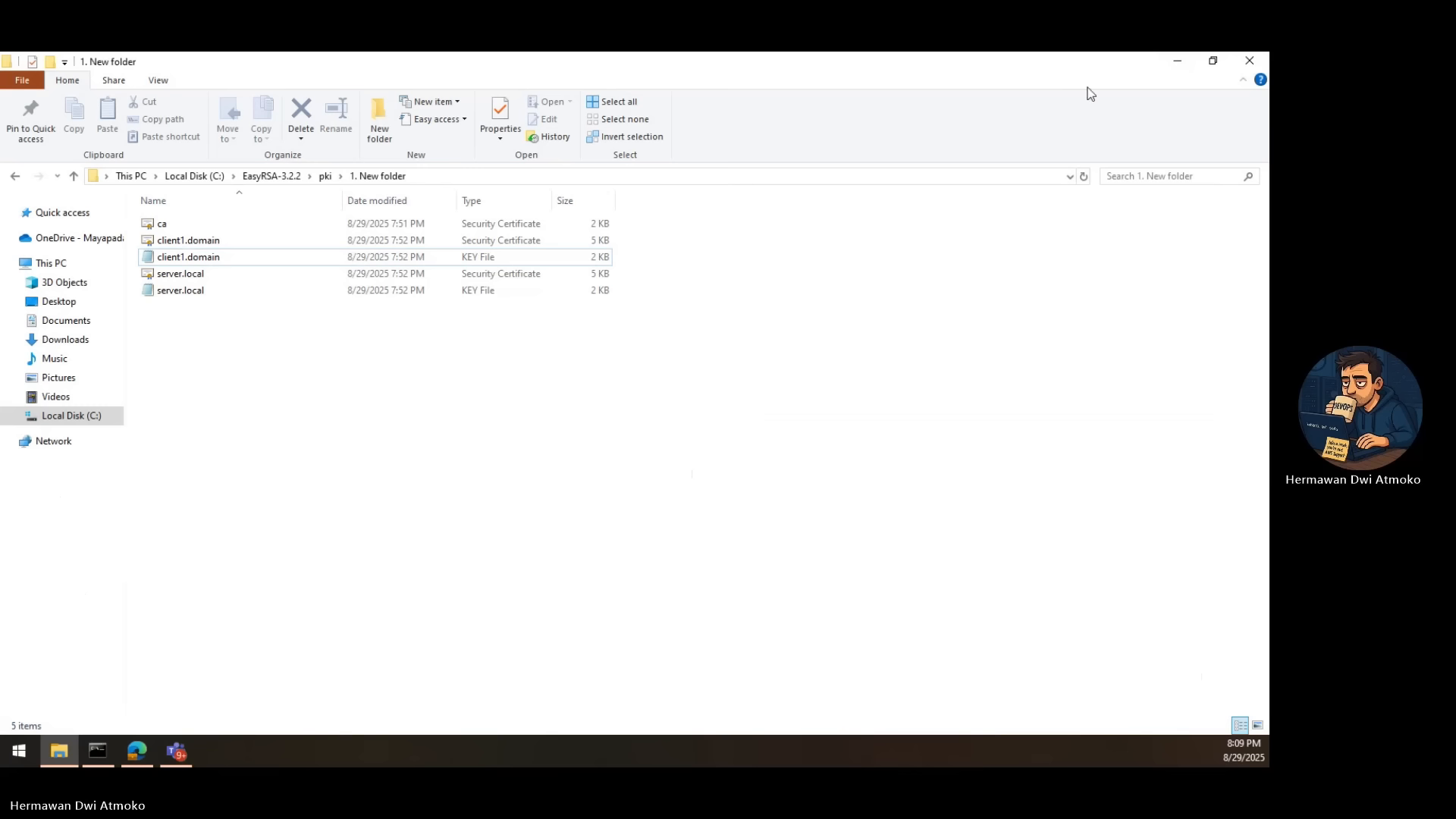
pyautogui.click(1176, 67)
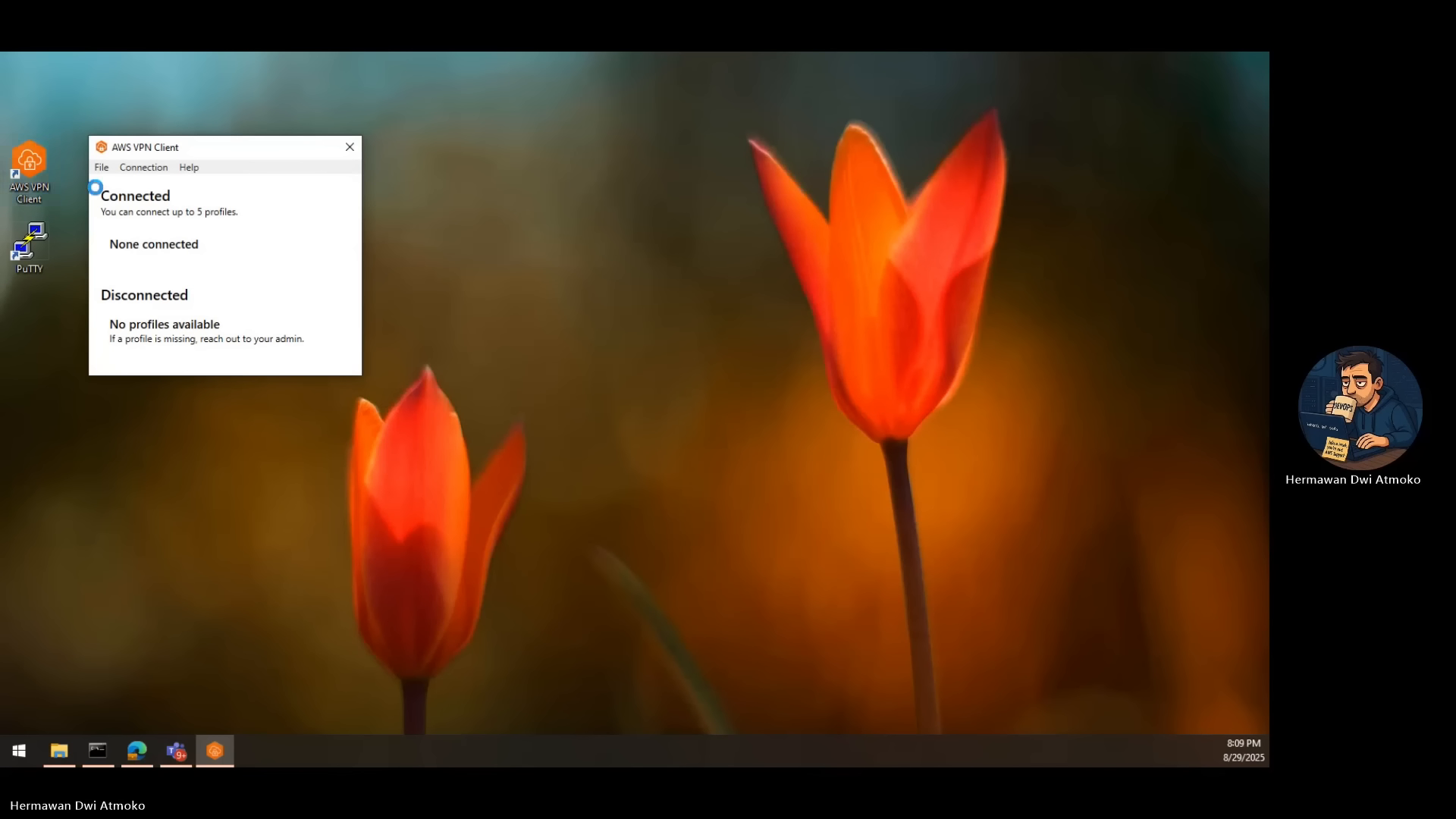
pyautogui.click(101, 167)
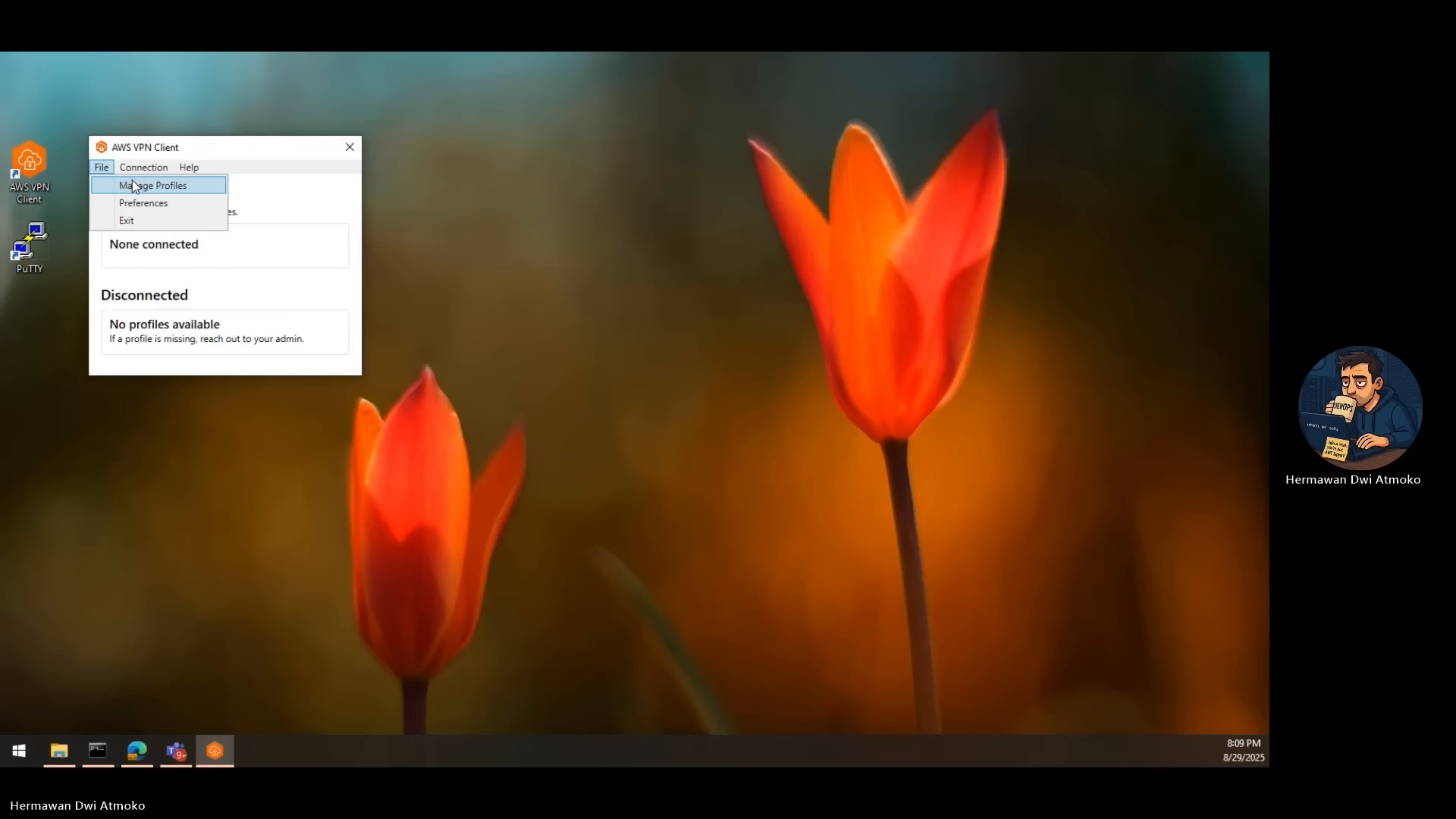
pyautogui.click(132, 185)
pyautogui.click(318, 200)
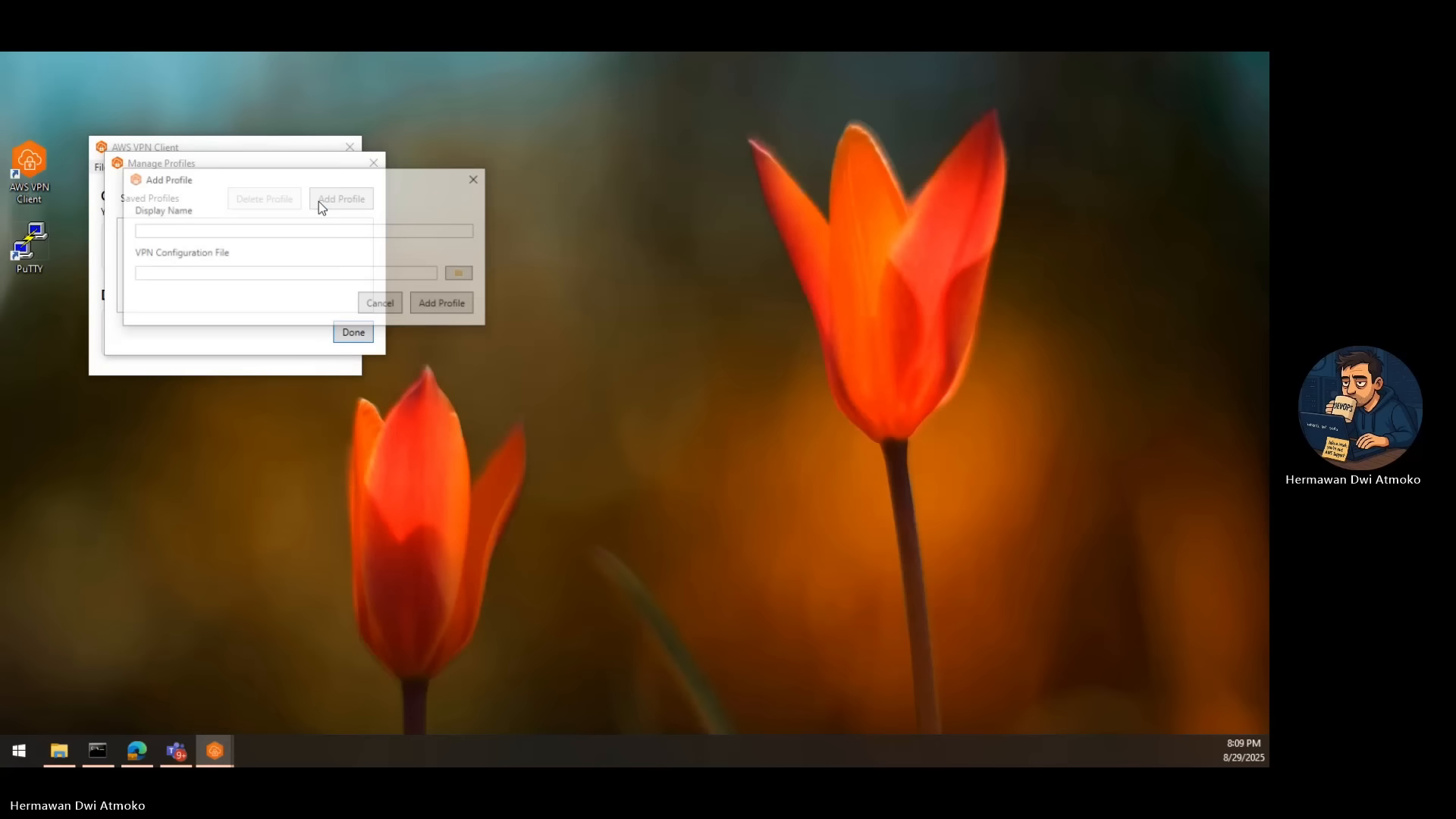
pyautogui.click(280, 228)
pyautogui.write('demo-')
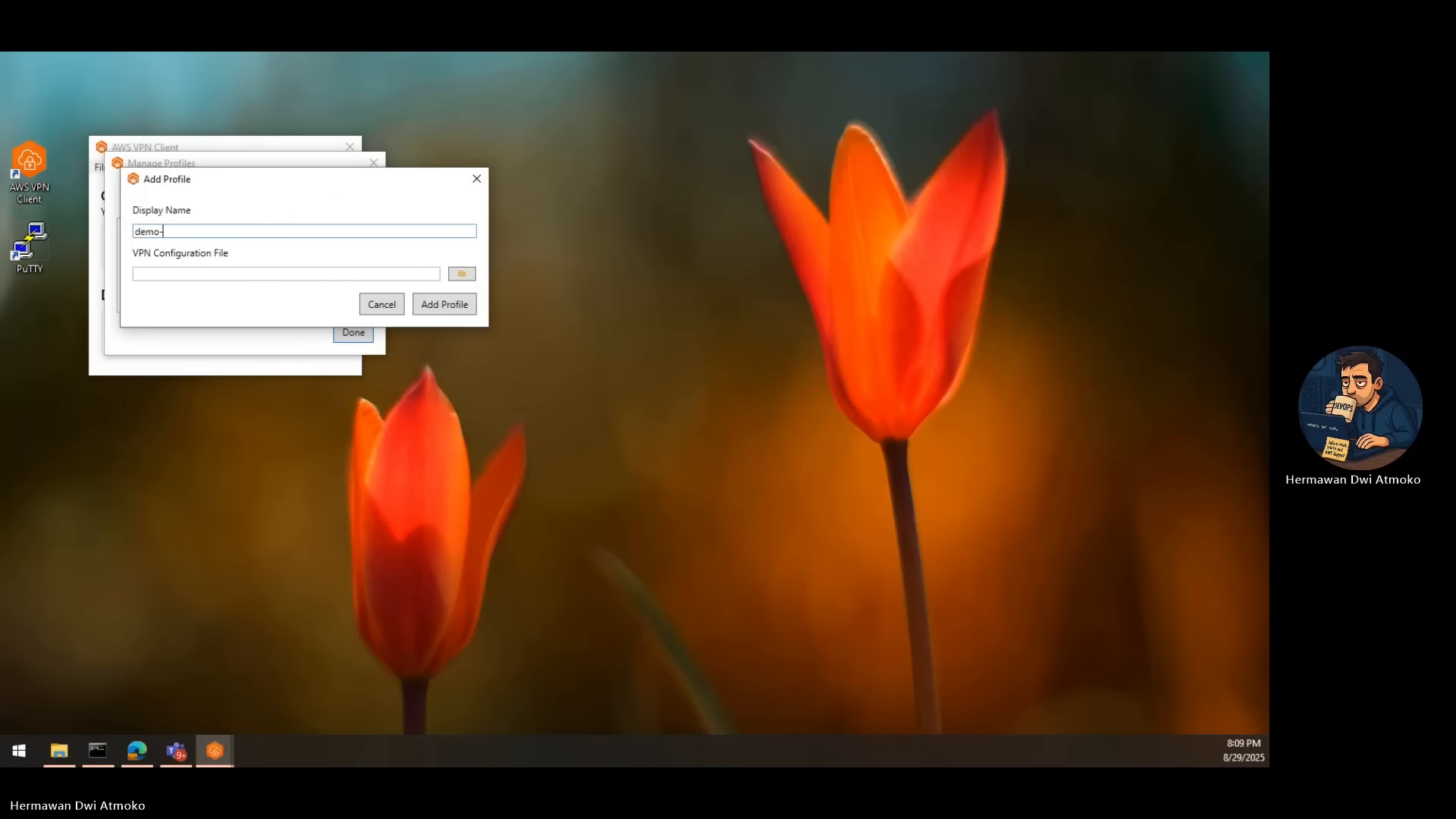
pyautogui.write('vpn')
# - Add the profile using downloaded-client-config from Downloads as its VPN configuration file, and connect to demo-vpn
pyautogui.click(459, 276)
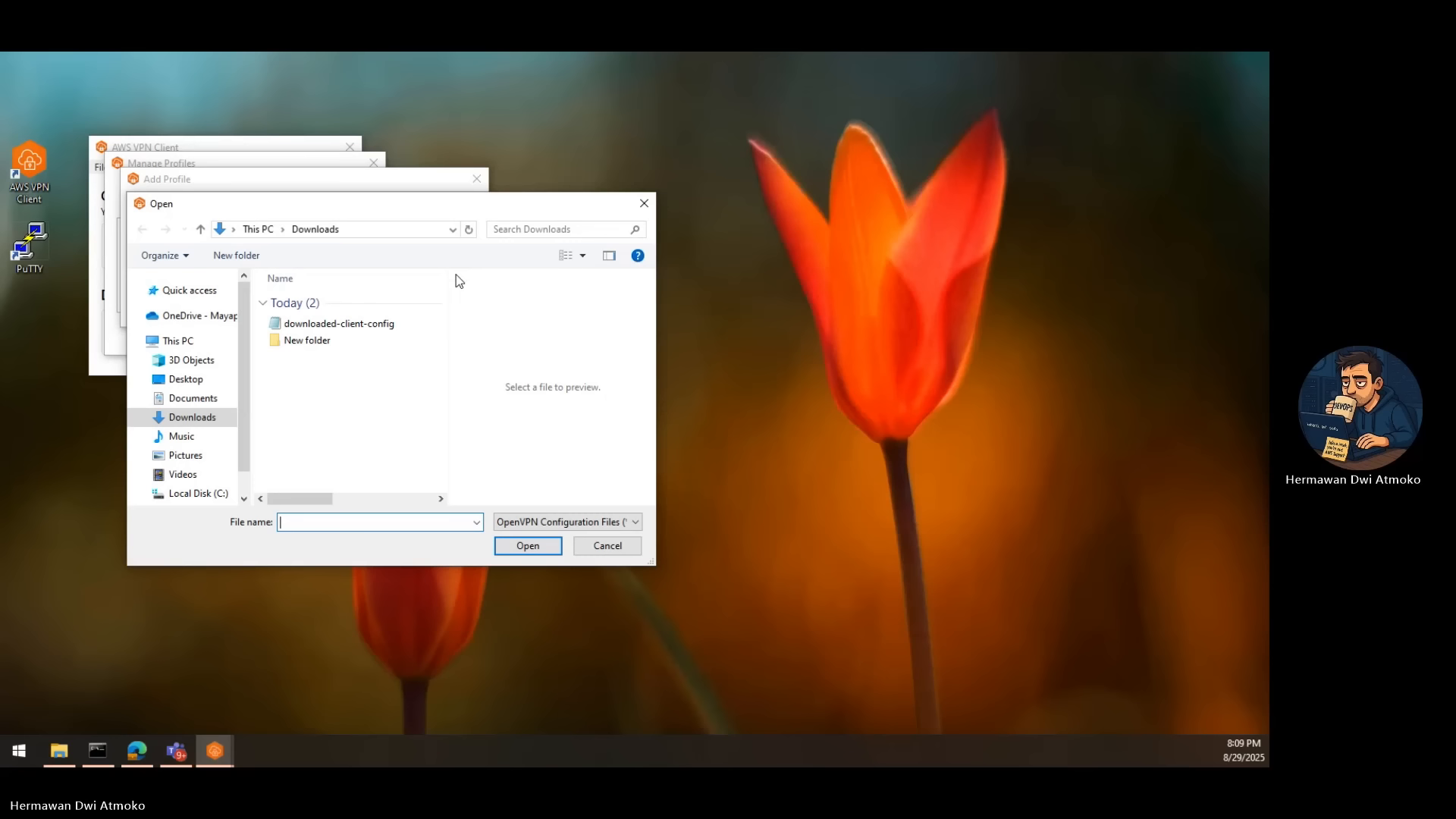
pyautogui.click(376, 324)
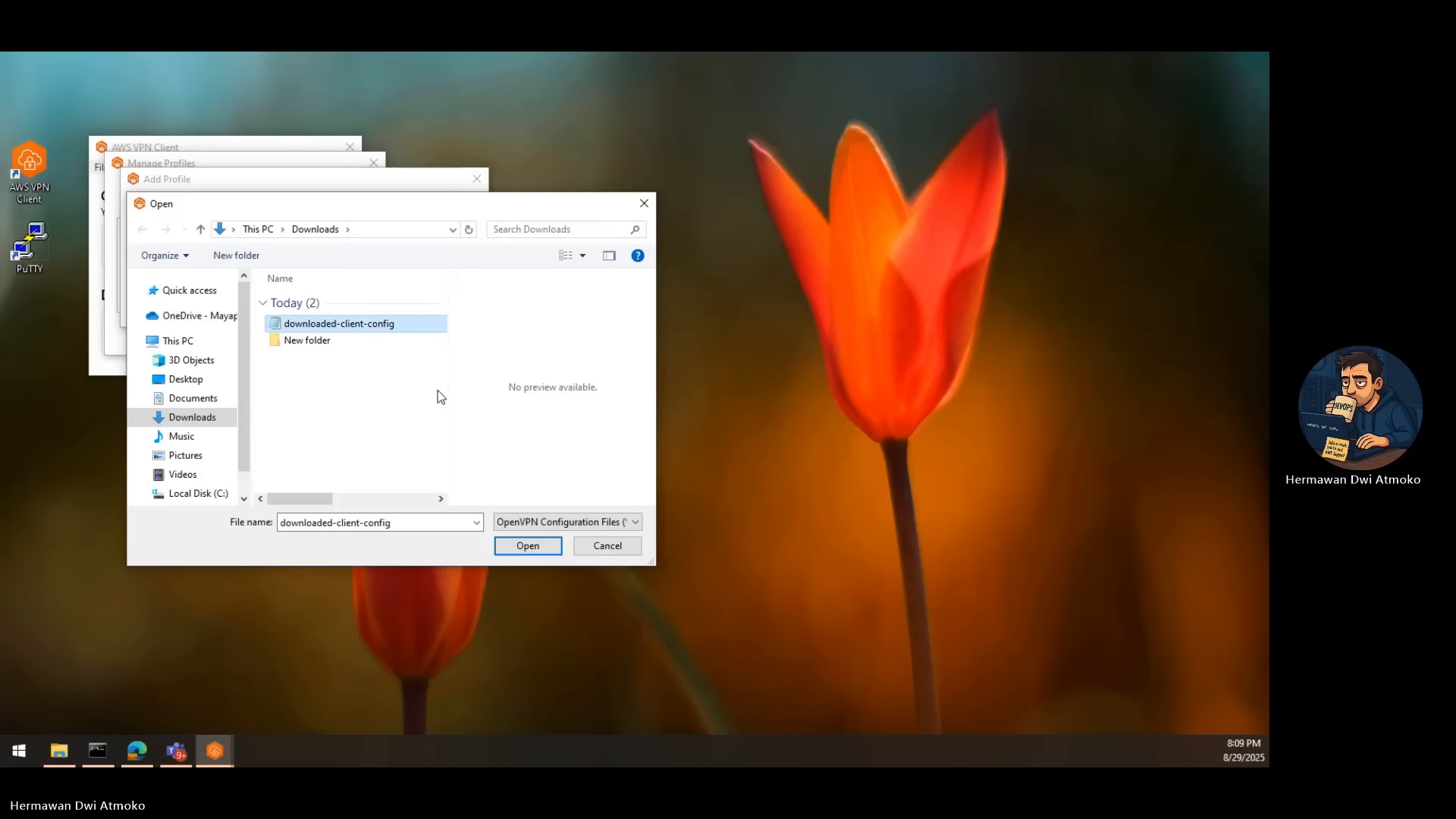
pyautogui.click(527, 546)
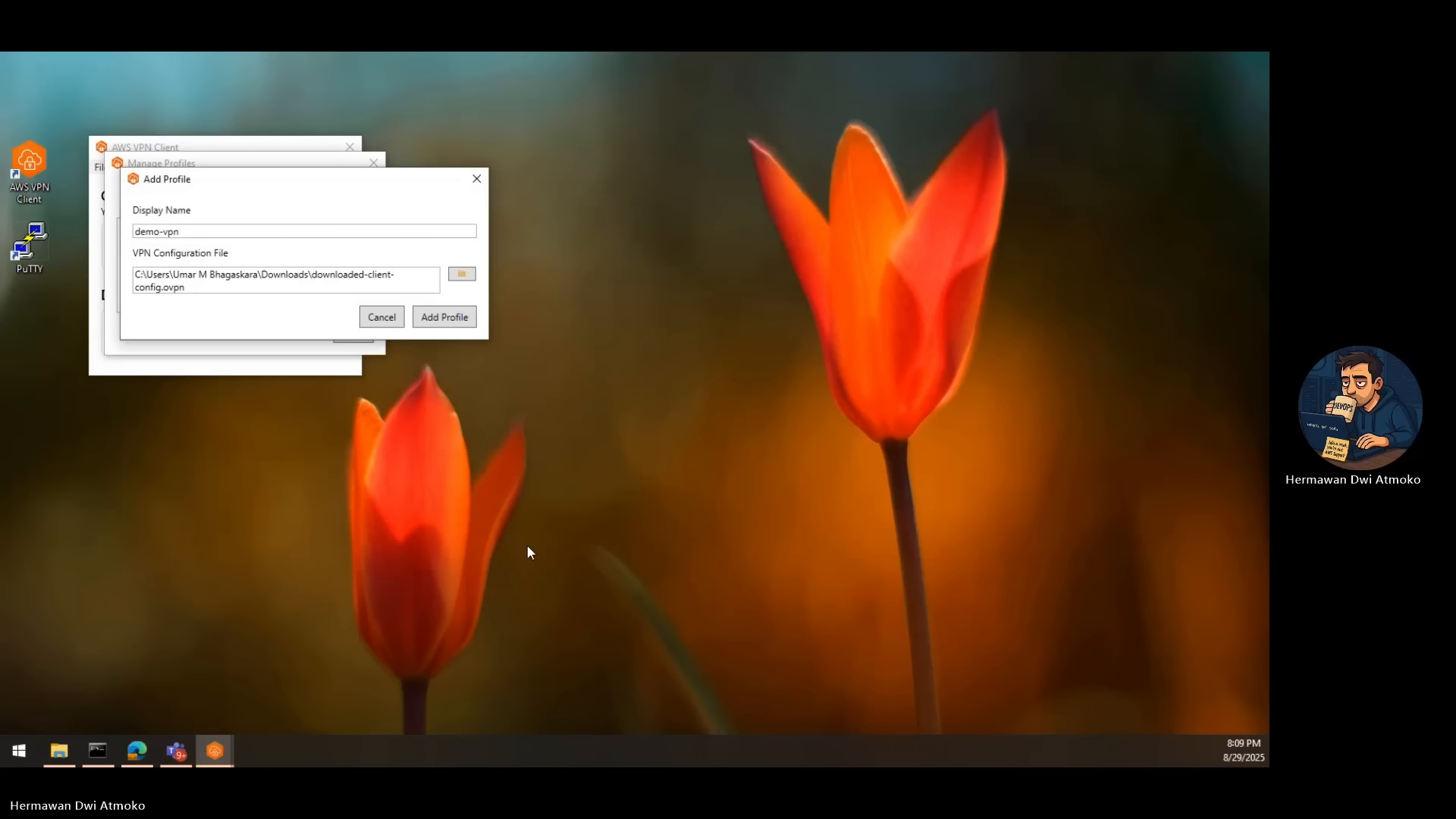
pyautogui.click(433, 326)
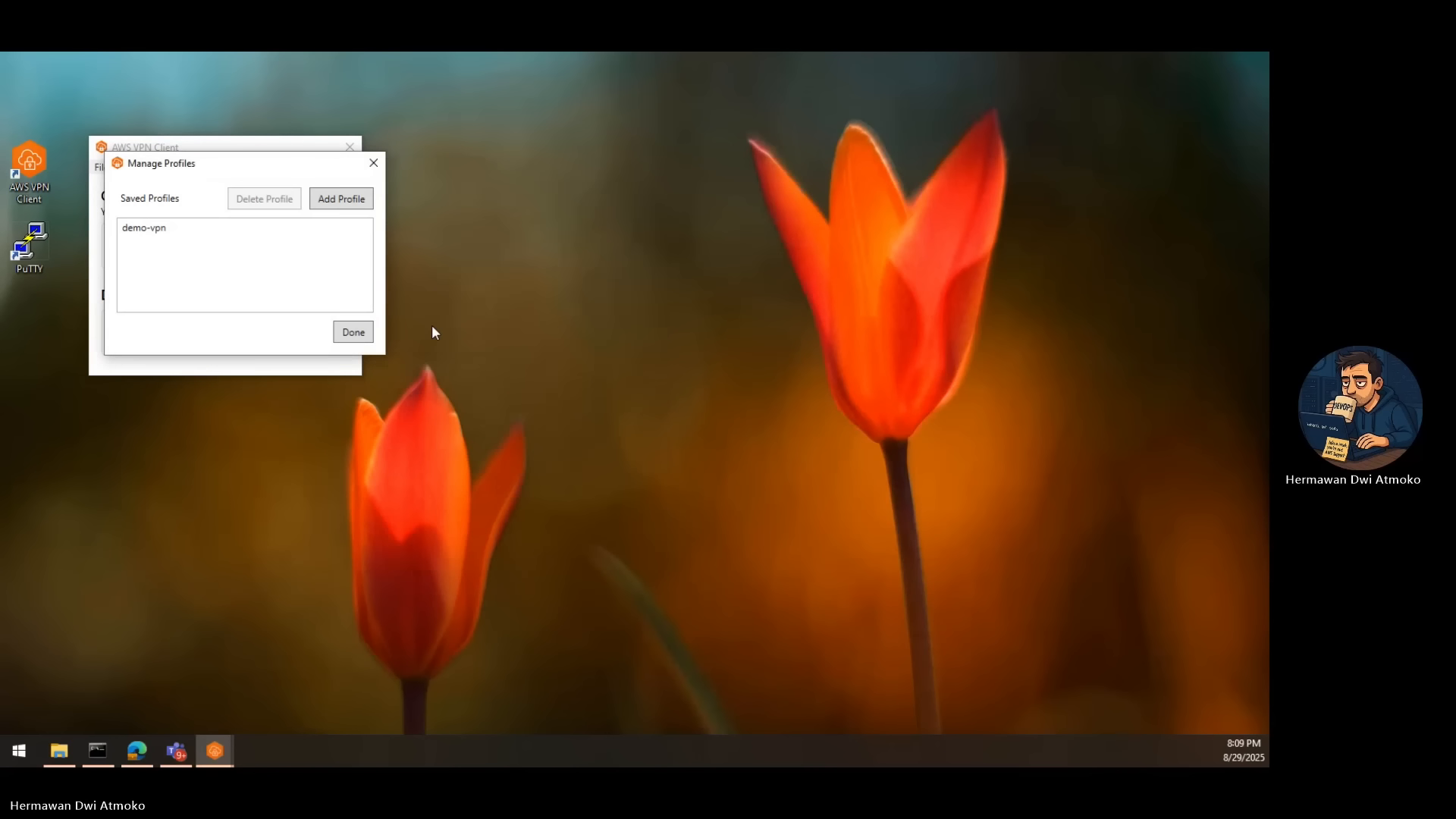
pyautogui.click(365, 334)
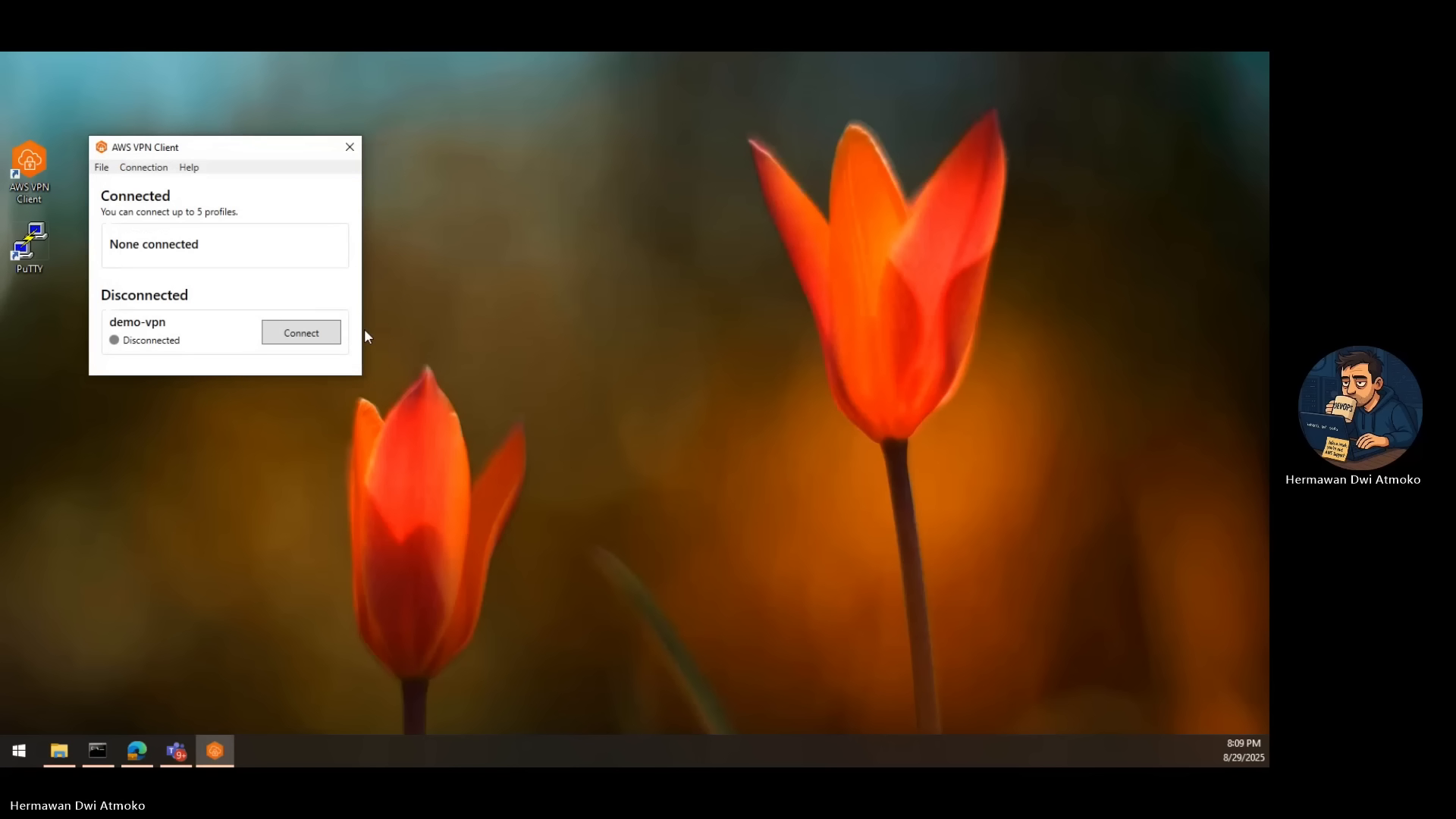
pyautogui.click(286, 346)
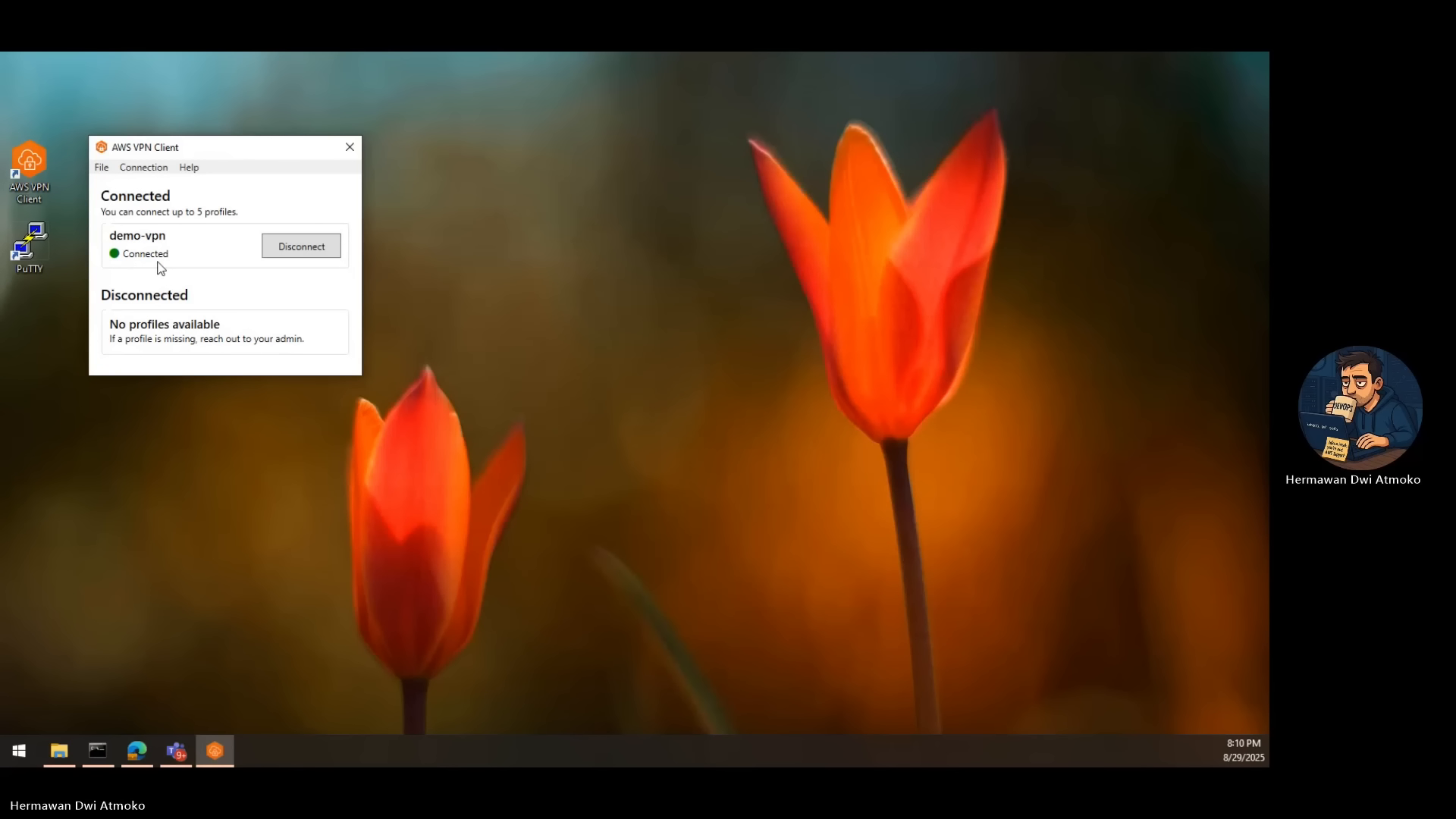
# - Exit the EasyRSA shell in Command Prompt and run ipconfig to check the AWS Client VPN adapter's IPv4 address
pyautogui.click(107, 753)
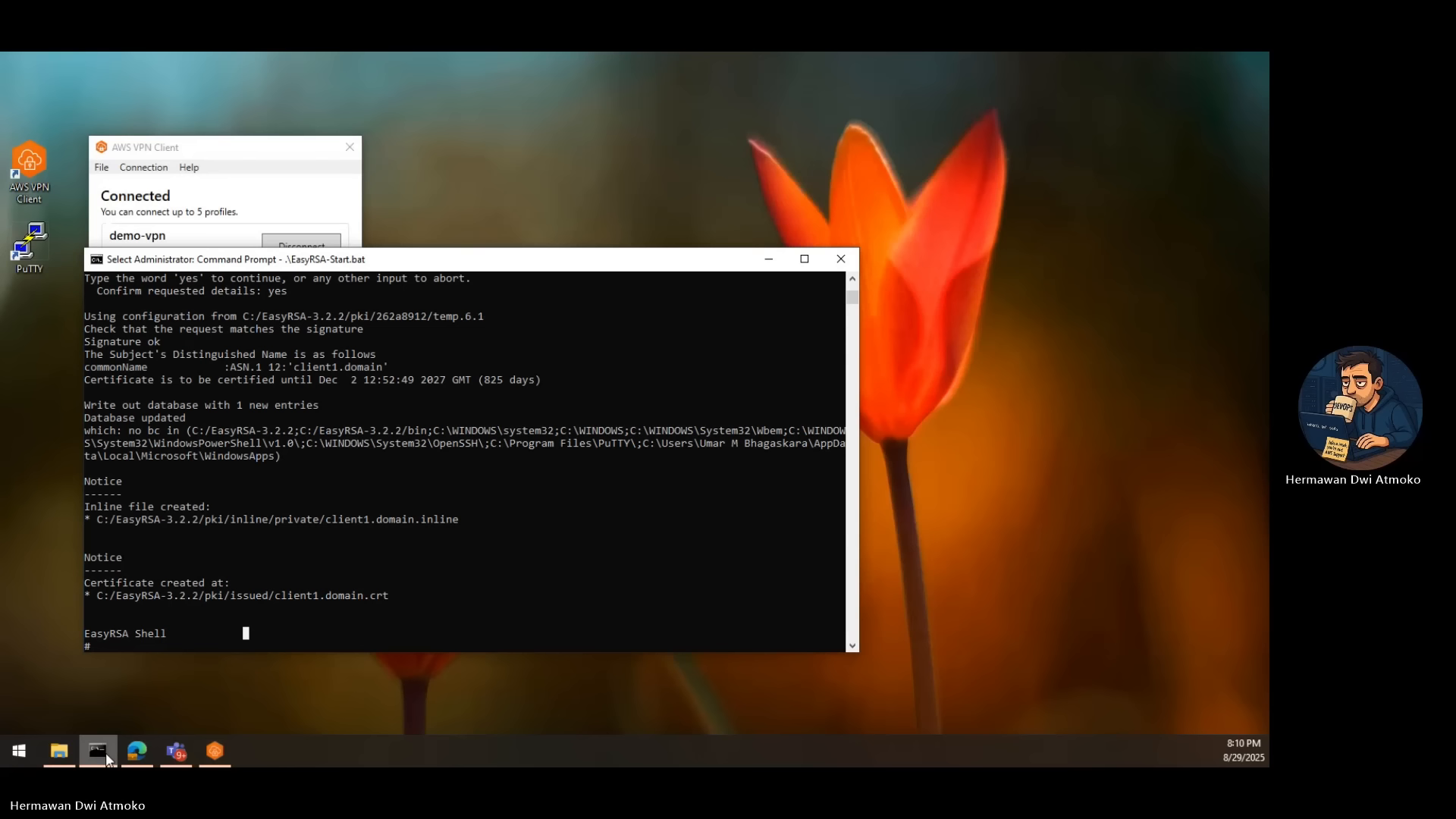
pyautogui.write('exit')
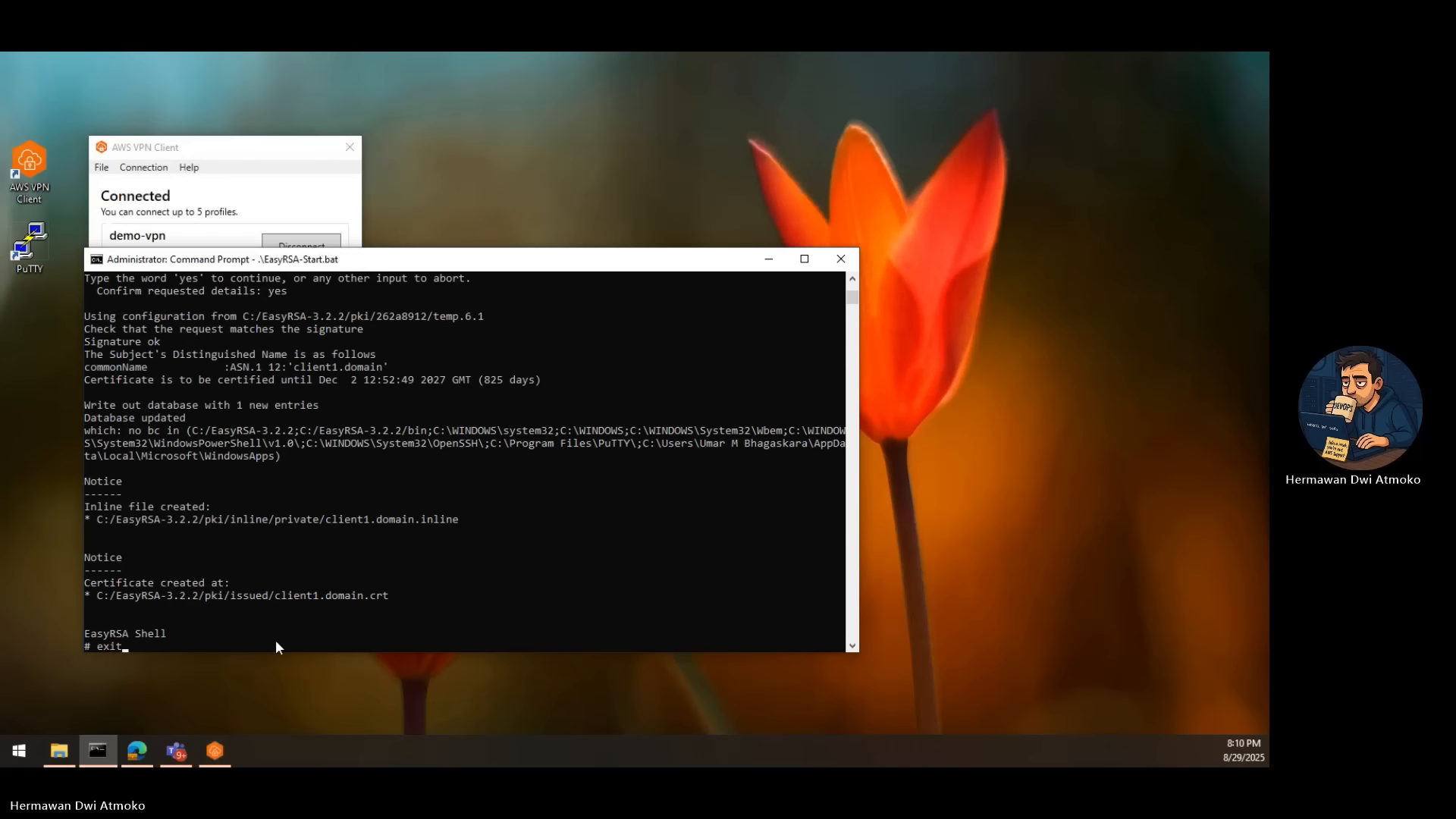
pyautogui.press('Return')
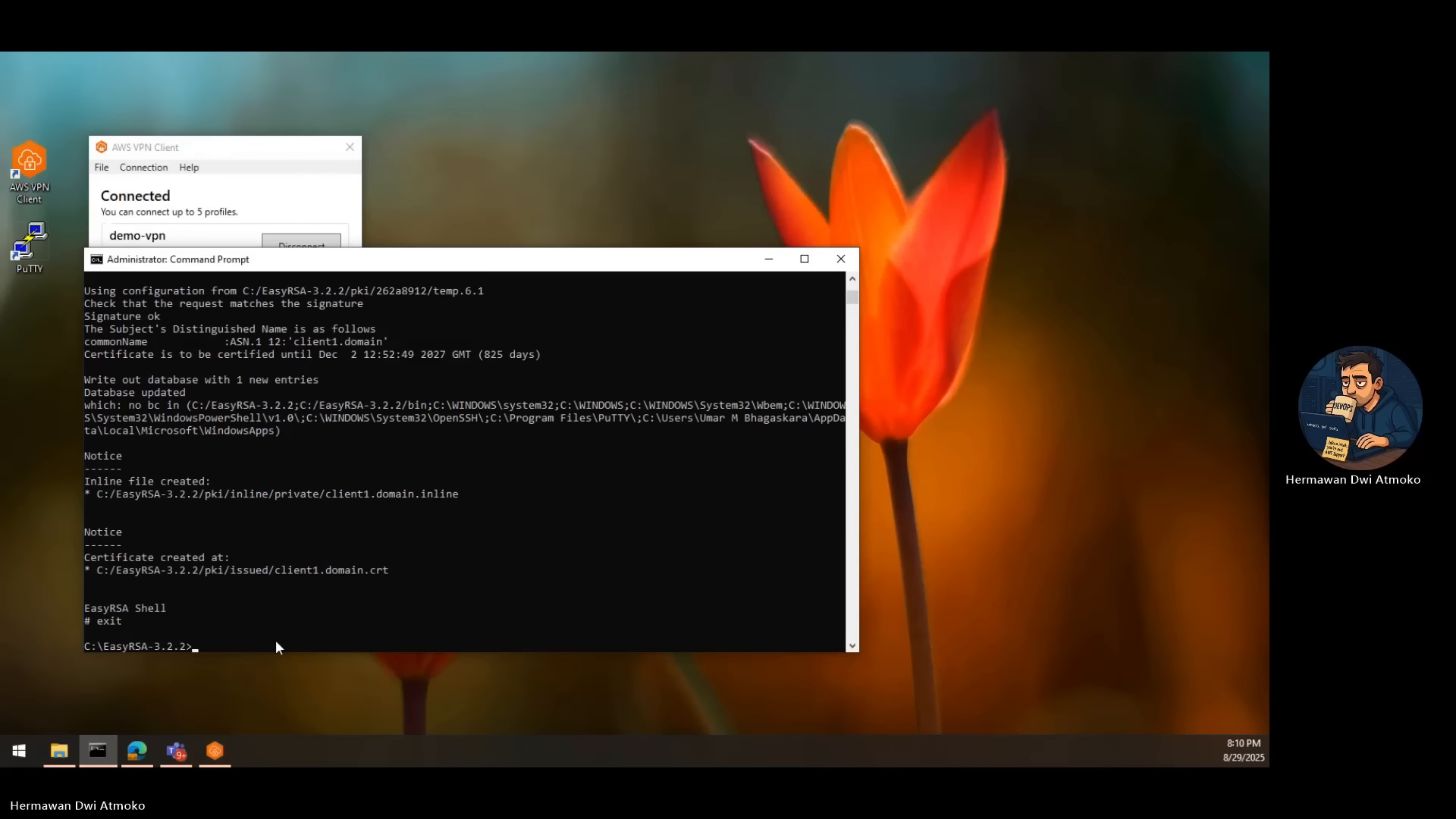
pyautogui.write('ipconfig')
pyautogui.press('Return')
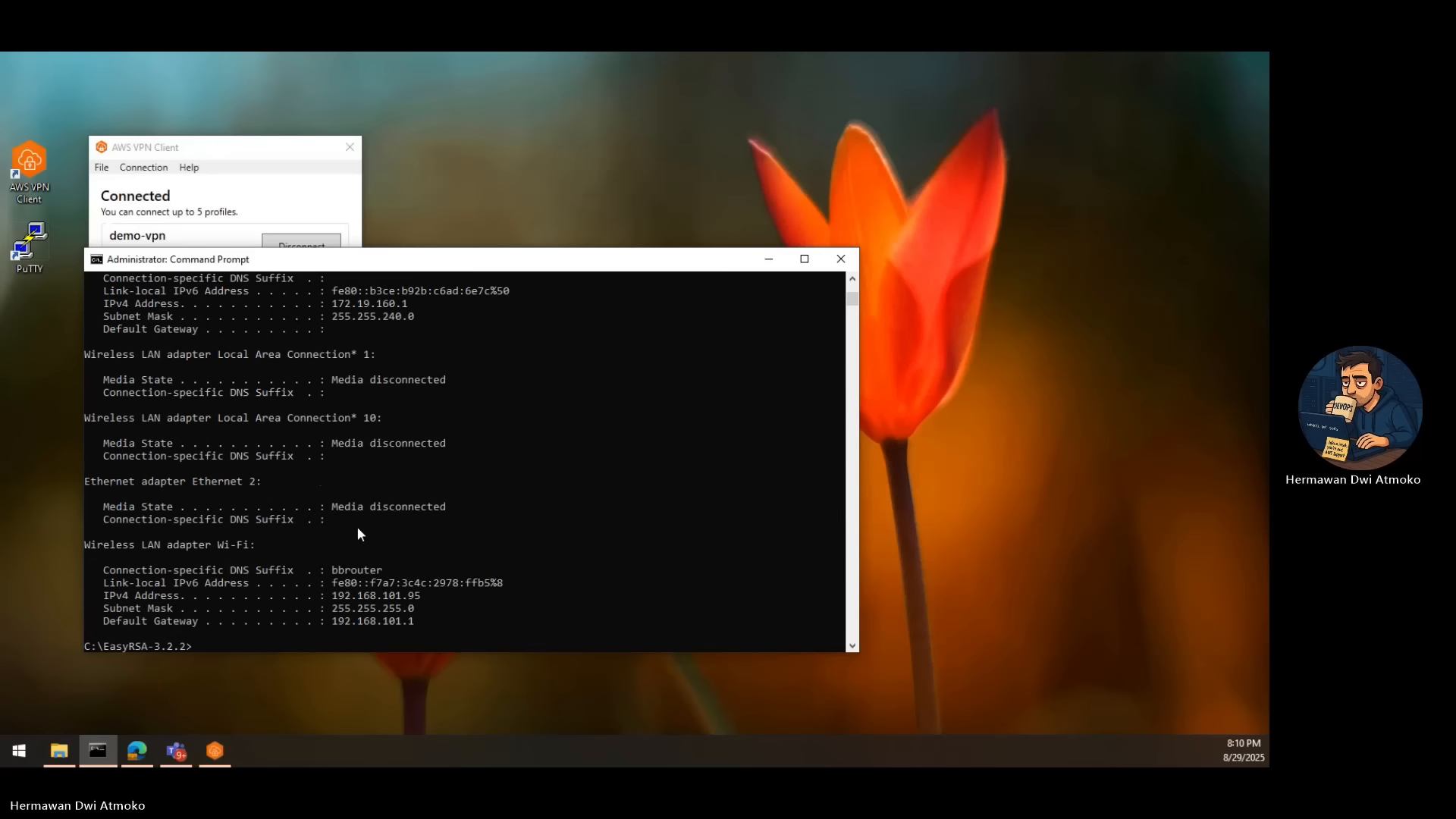
pyautogui.scroll(4, 357, 529)
pyautogui.scroll(2, 357, 527)
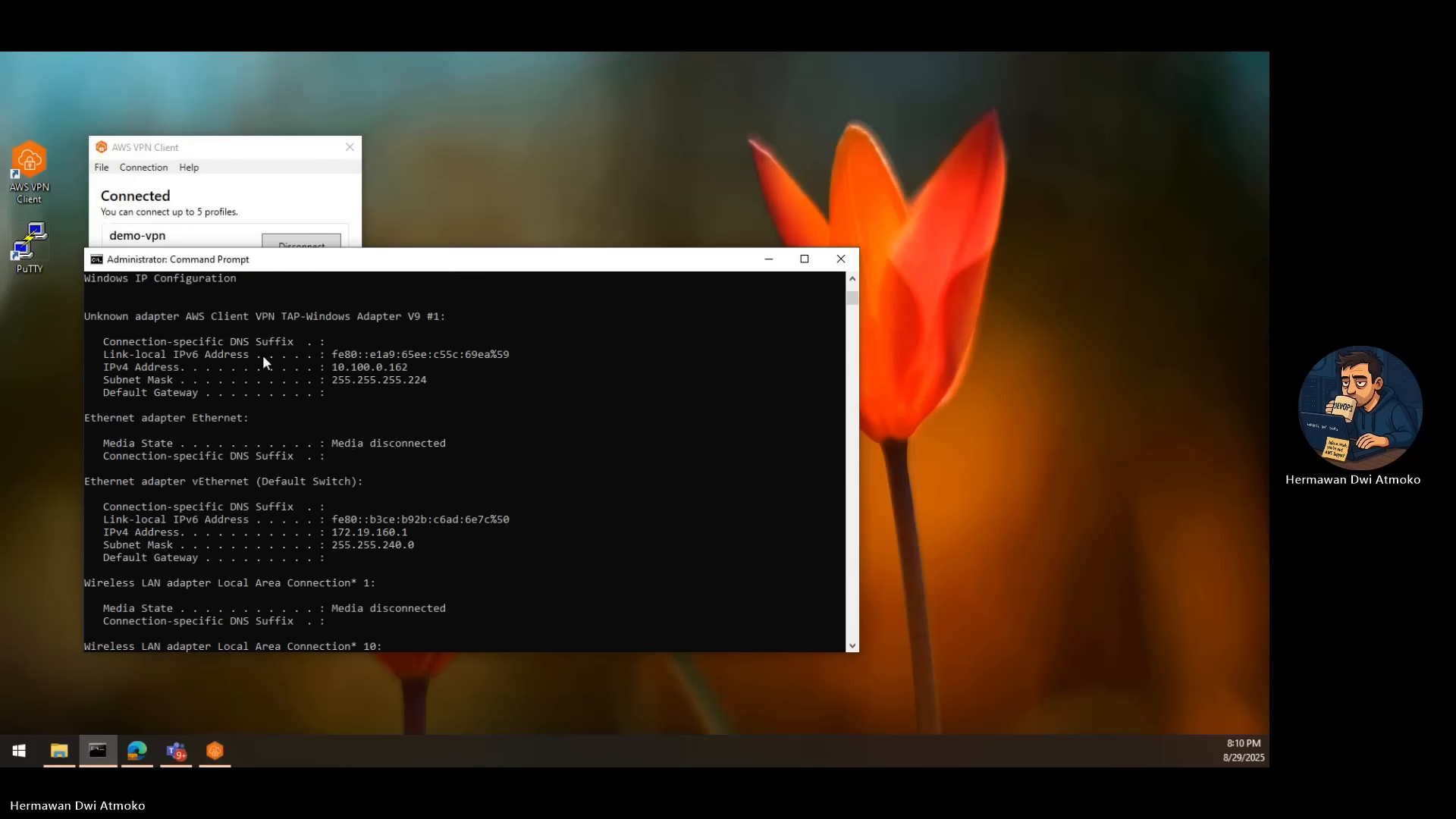
pyautogui.moveTo(183, 316); pyautogui.dragTo(264, 316)
pyautogui.moveTo(382, 317); pyautogui.dragTo(443, 320)
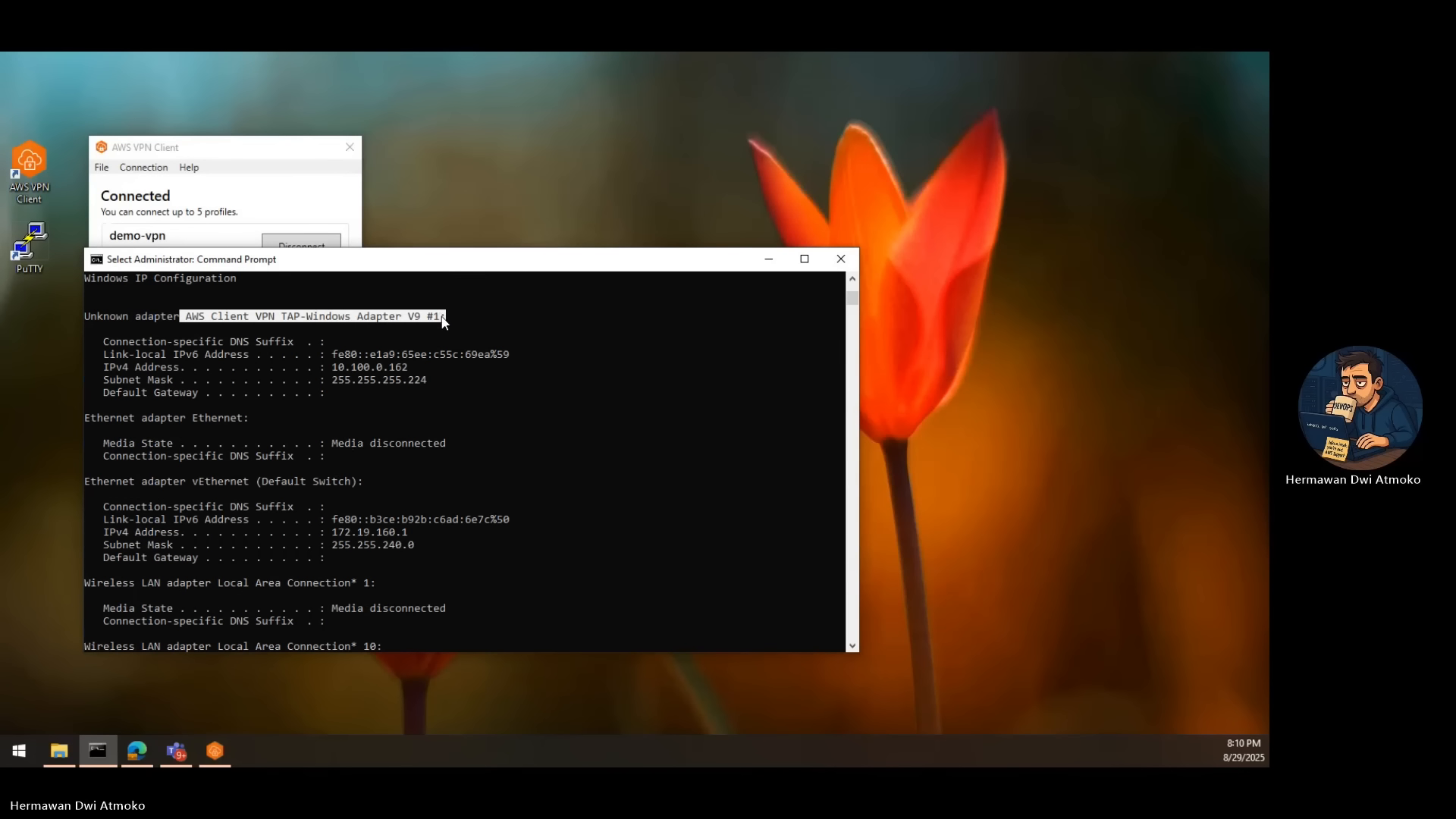
pyautogui.click(334, 367)
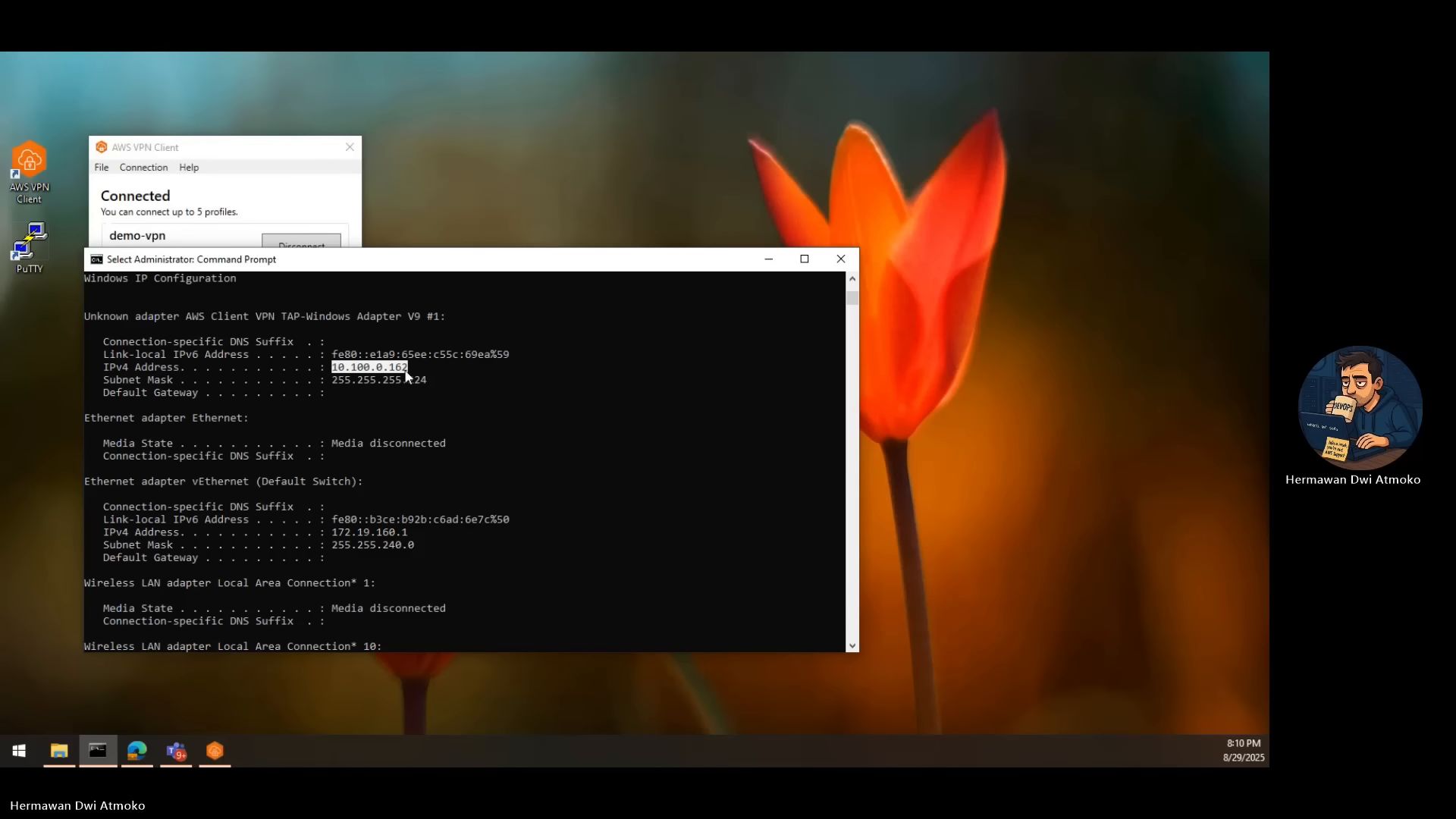
pyautogui.click(416, 422)
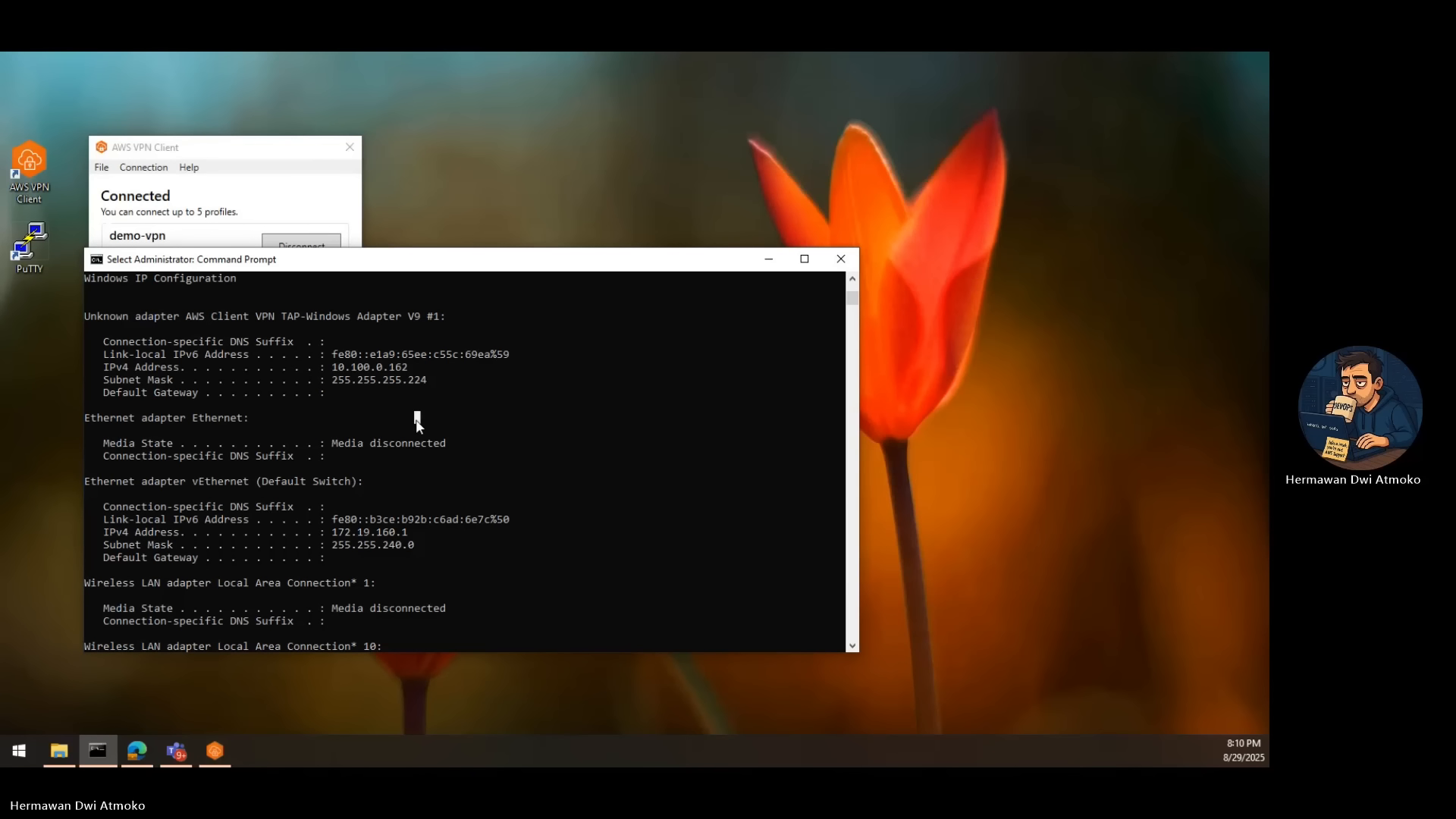
# - Open PuTTY and set the host name to 10.0.1.100, the private IP copied from the bhagaskara-ec2 instance in the EC2 console
pyautogui.click(30, 263)
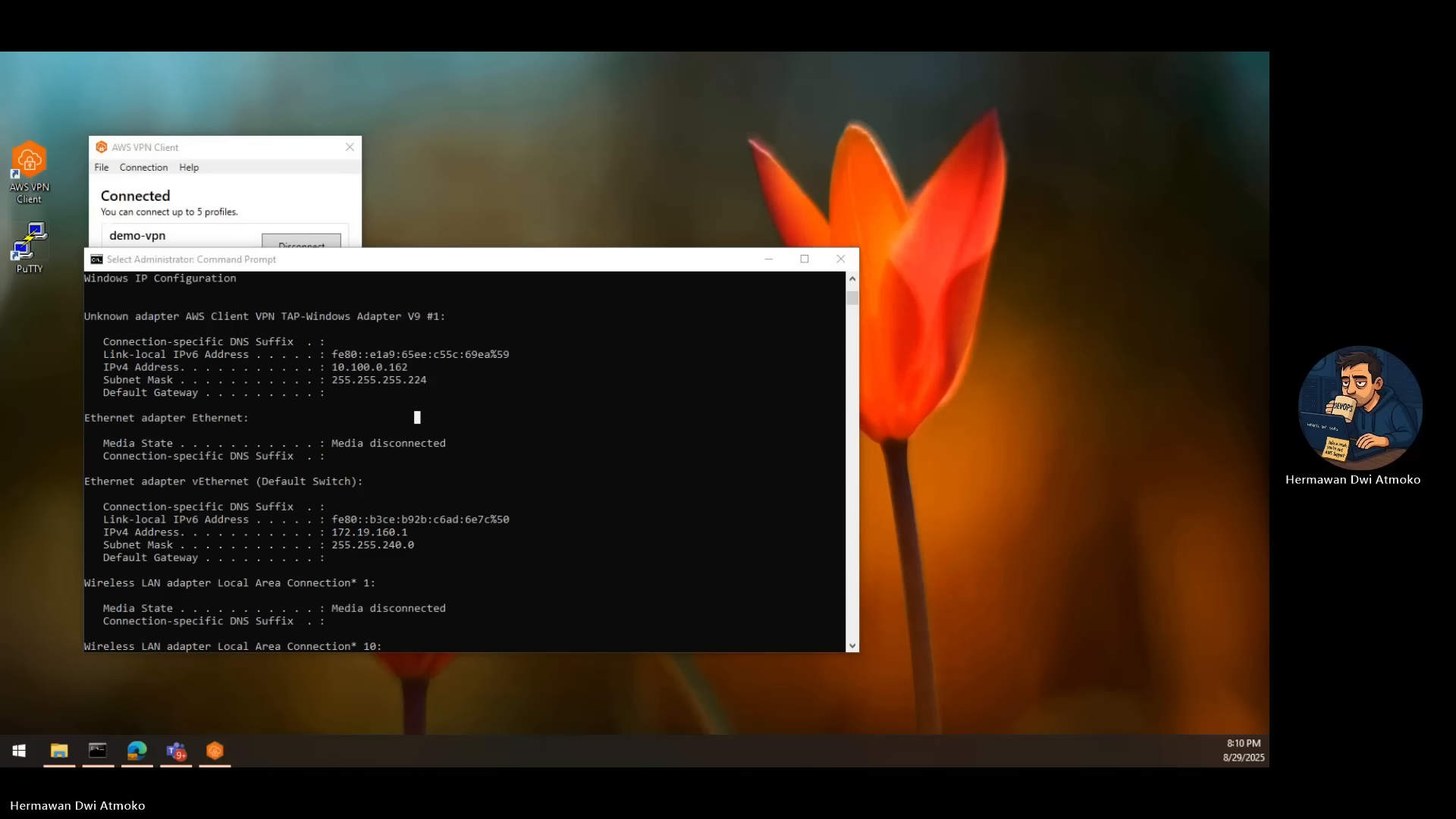
pyautogui.moveTo(414, 200); pyautogui.dragTo(507, 205)
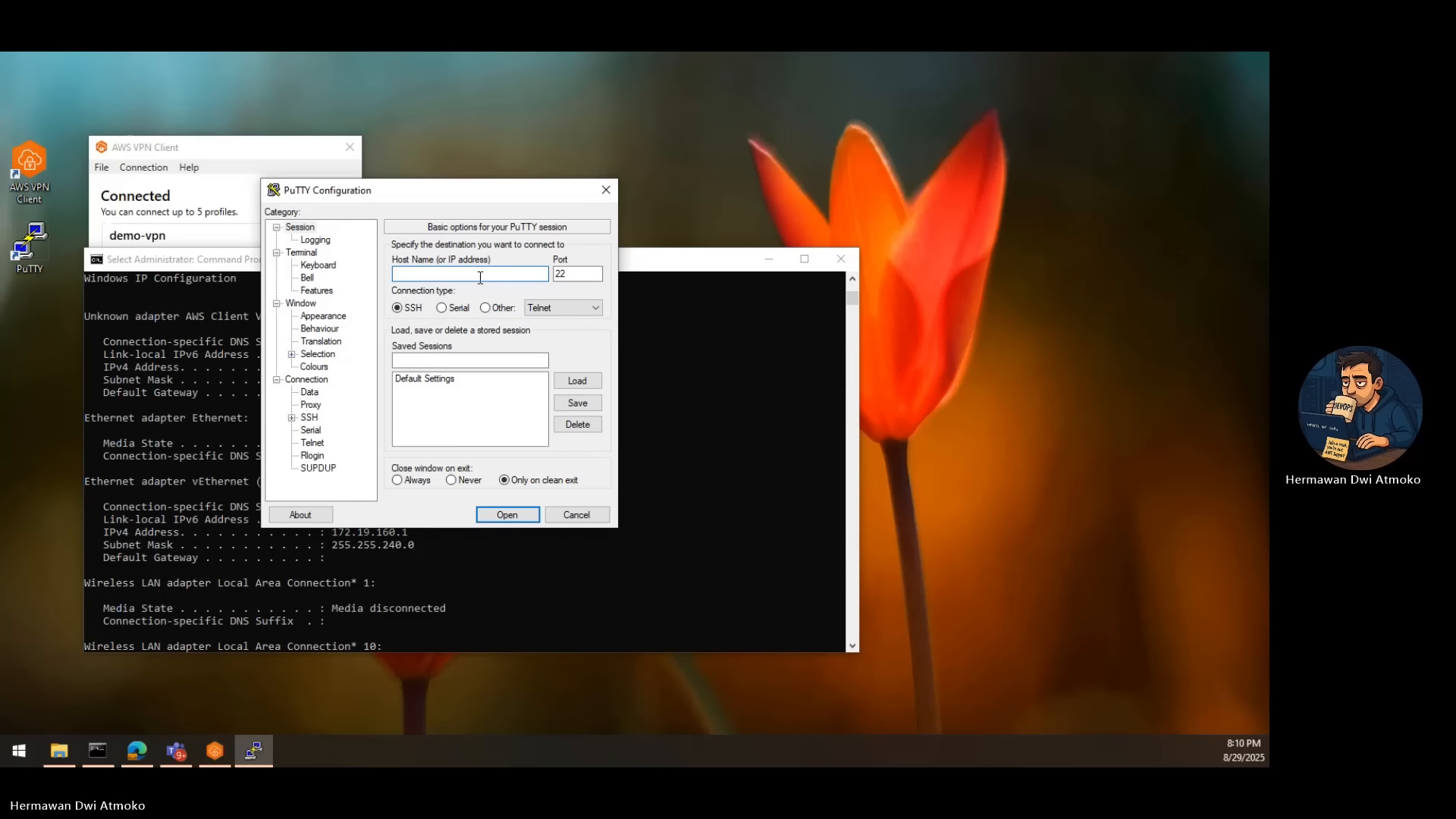
pyautogui.click(136, 752)
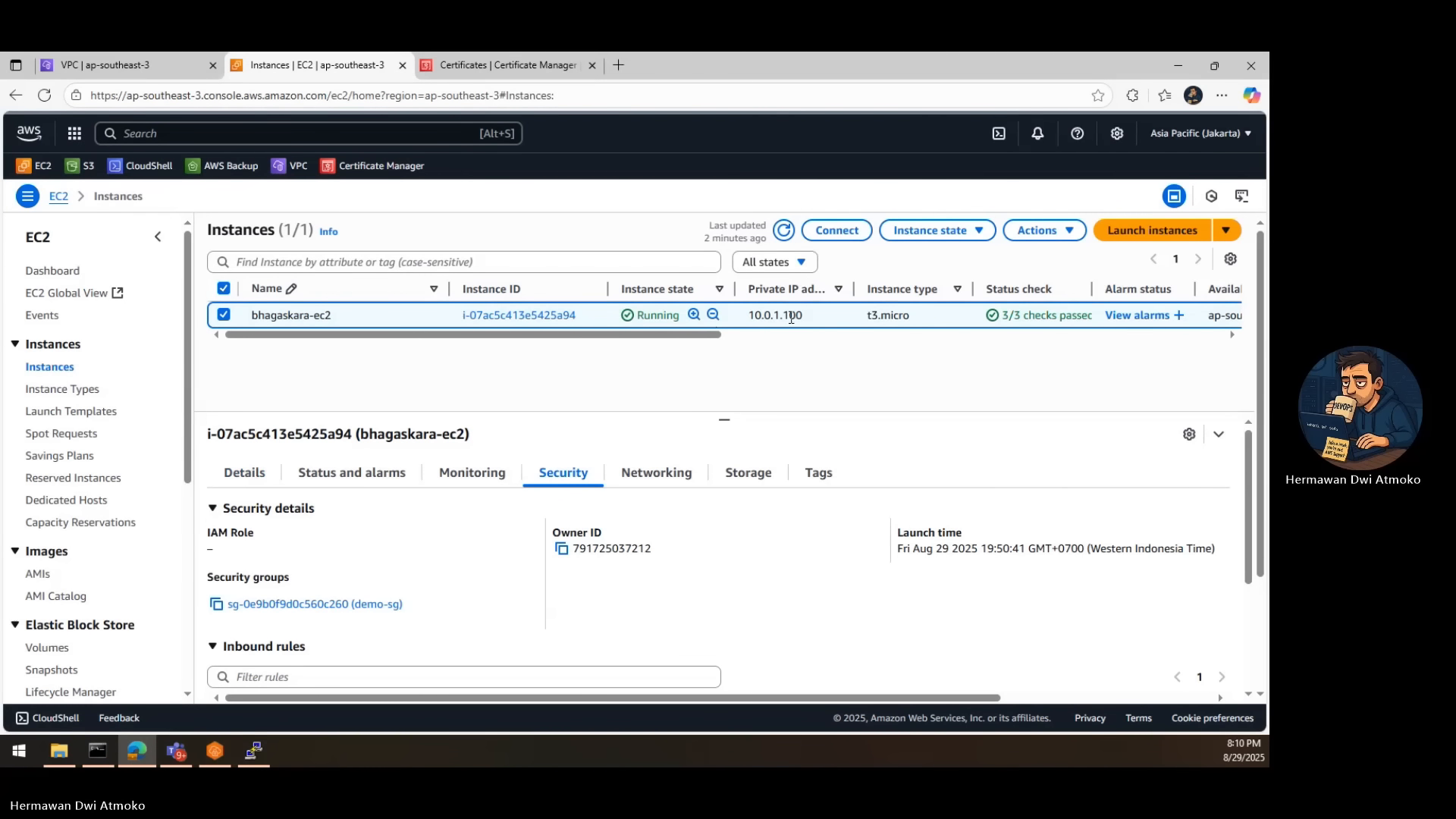
pyautogui.moveTo(802, 316); pyautogui.dragTo(756, 322)
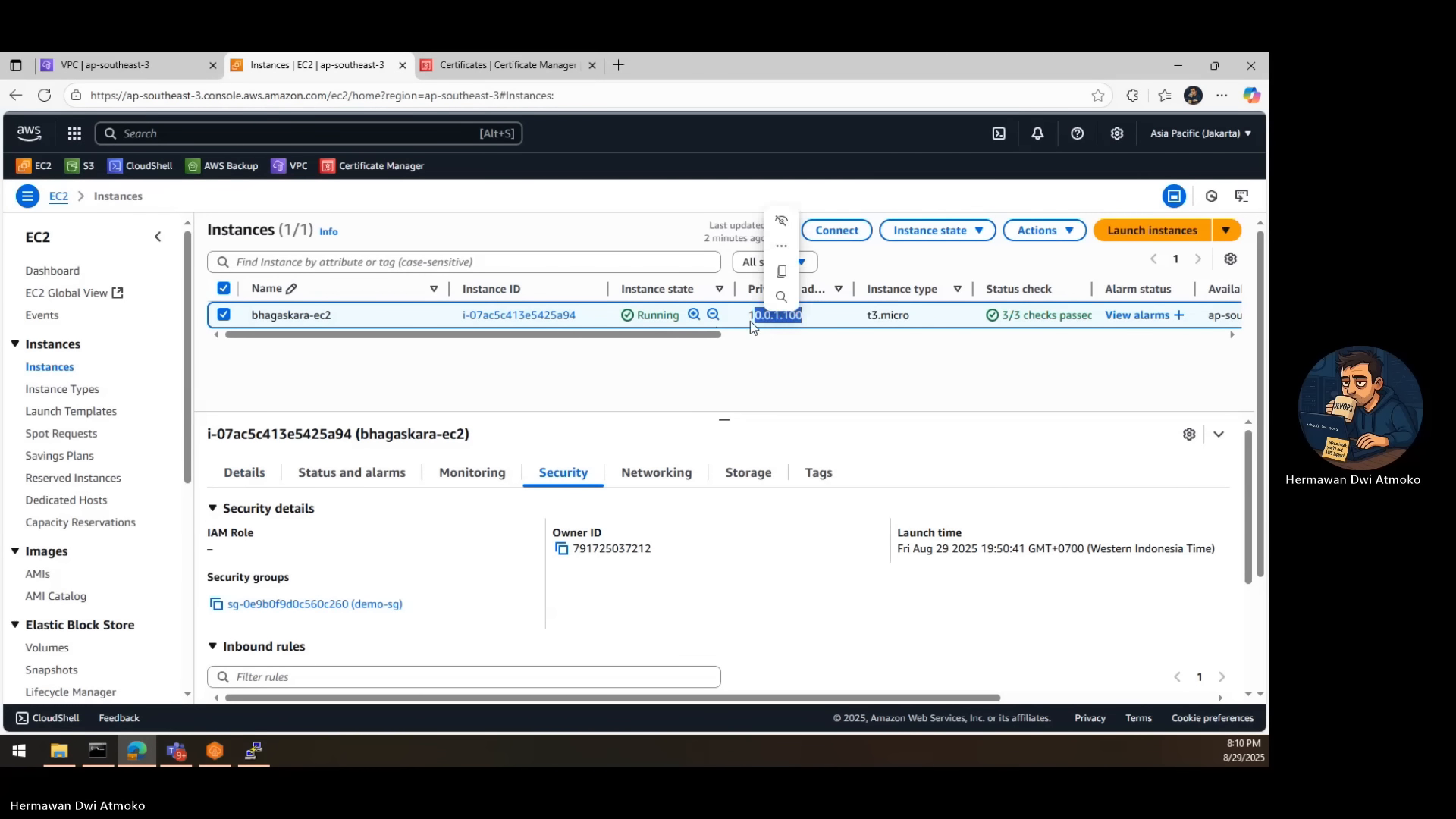
pyautogui.click(750, 319)
pyautogui.moveTo(756, 320); pyautogui.dragTo(750, 321)
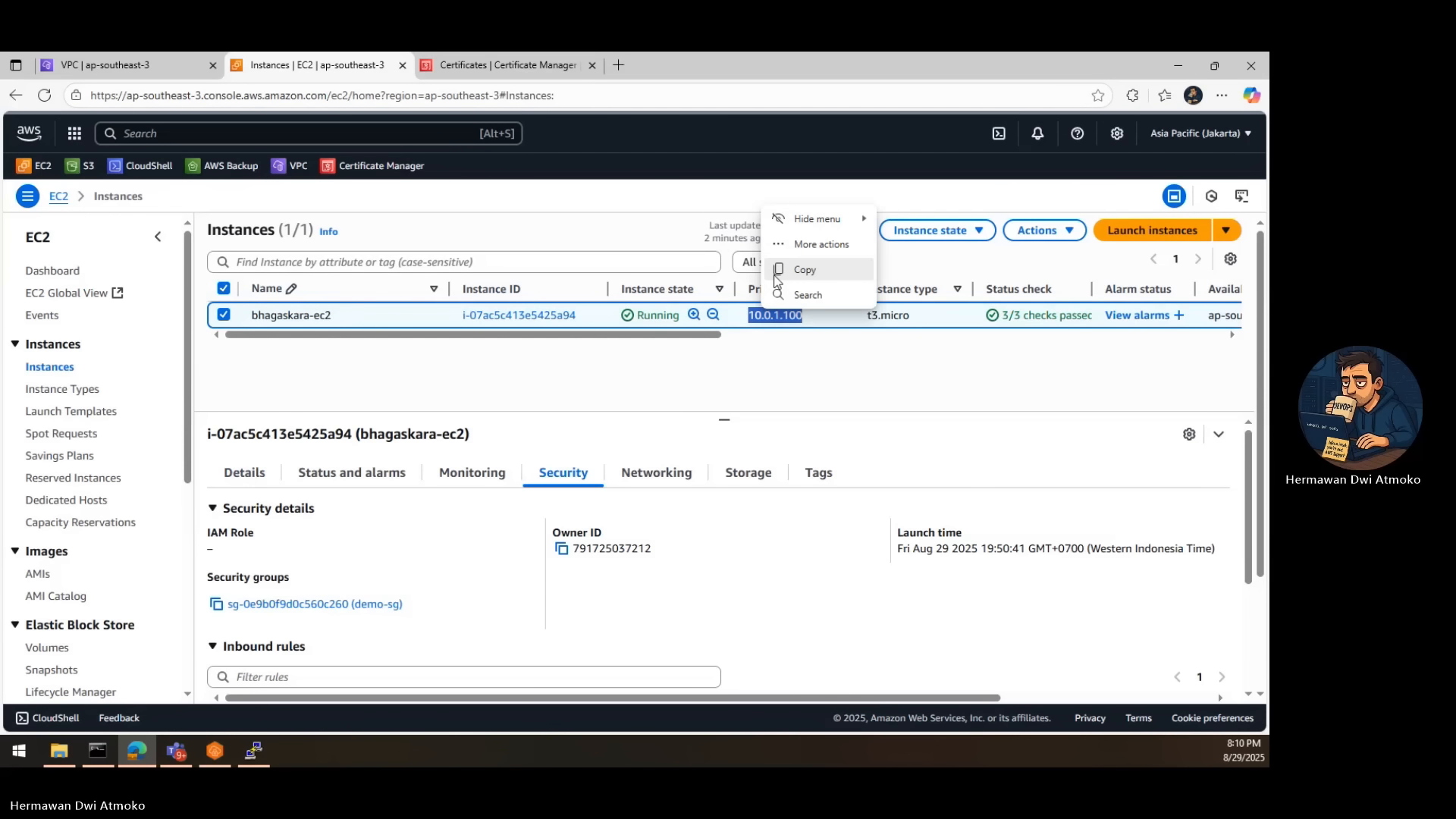
pyautogui.click(775, 274)
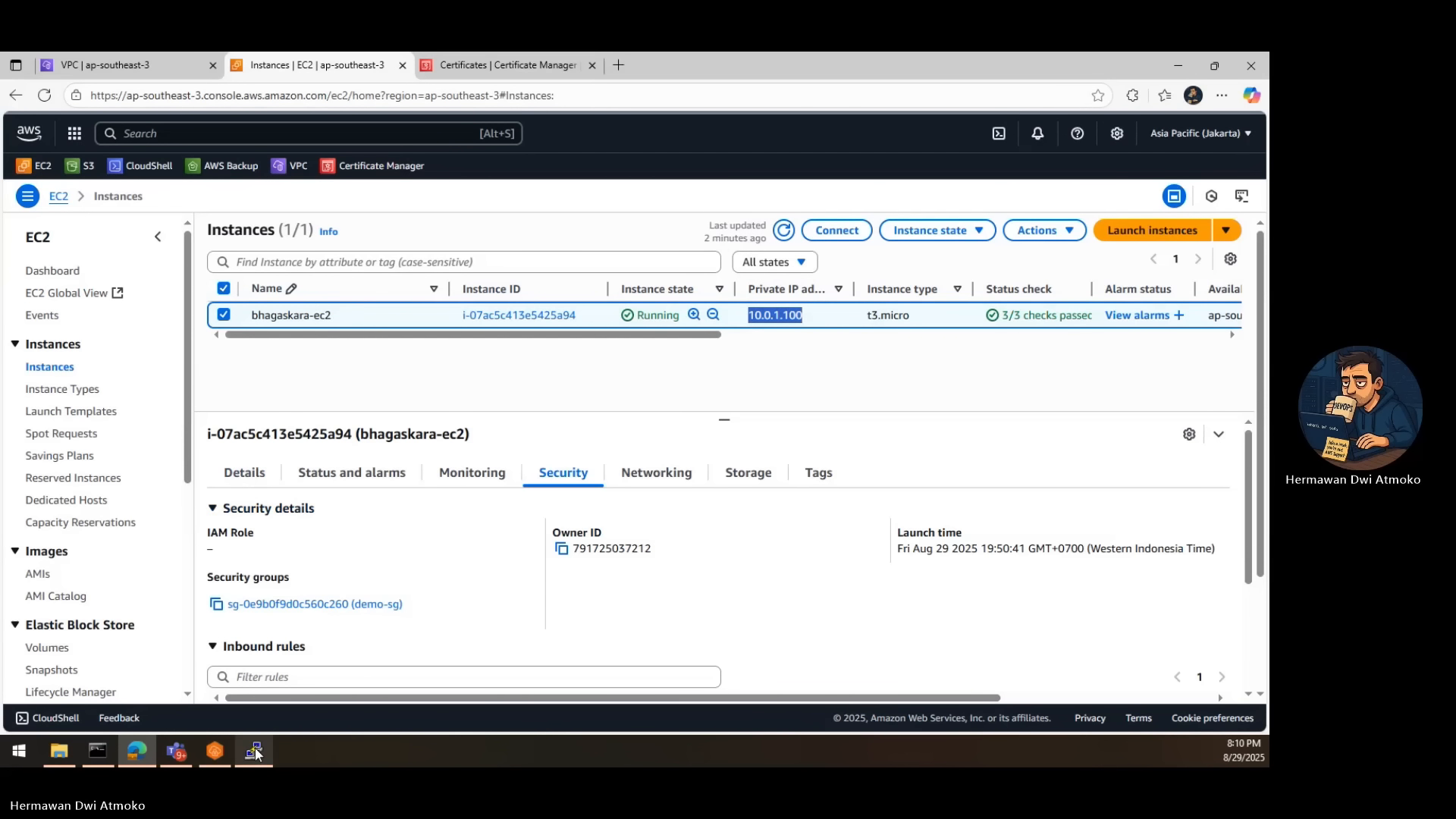
pyautogui.click(254, 751)
pyautogui.rightClick(510, 271)
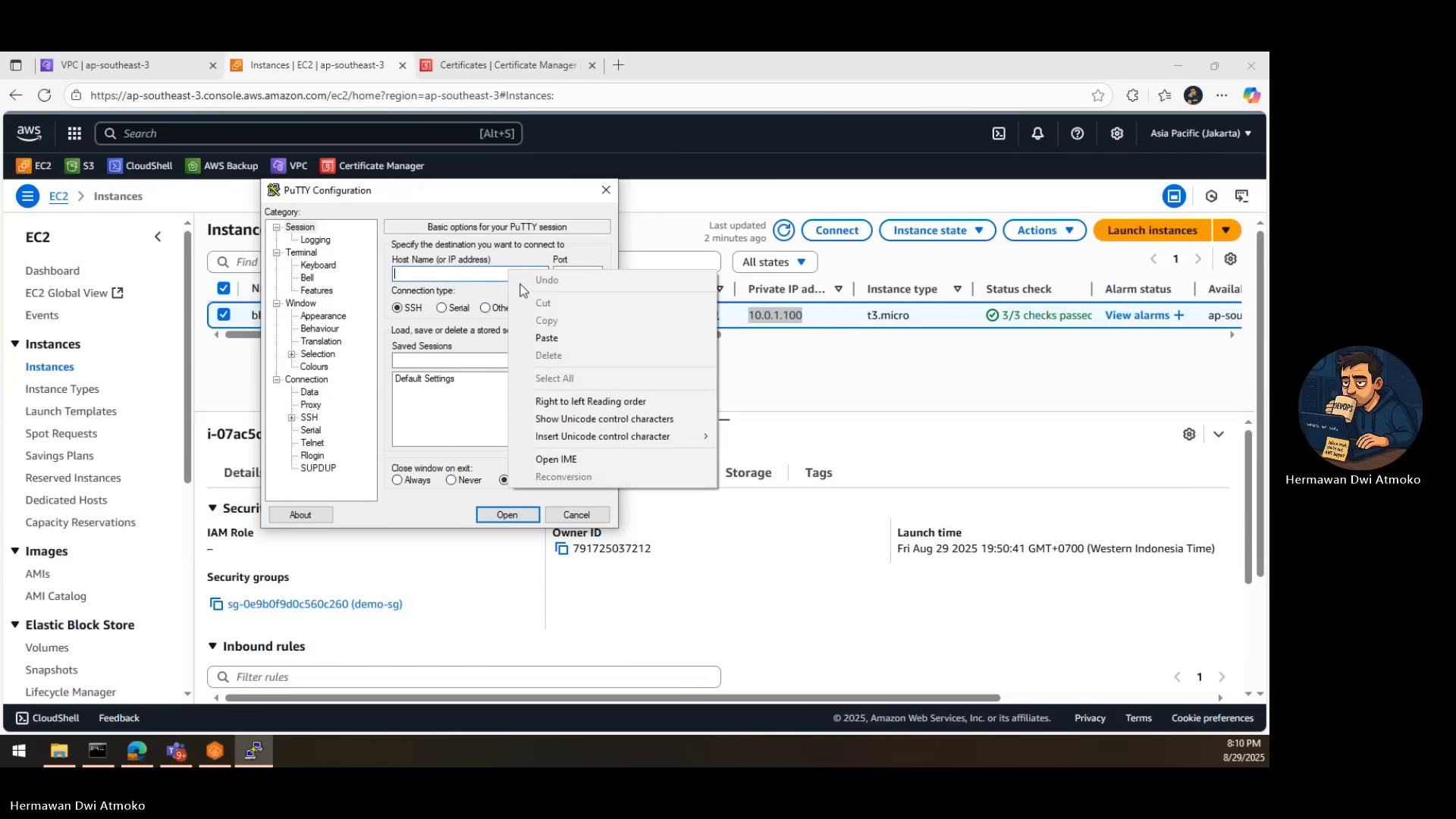
pyautogui.click(543, 334)
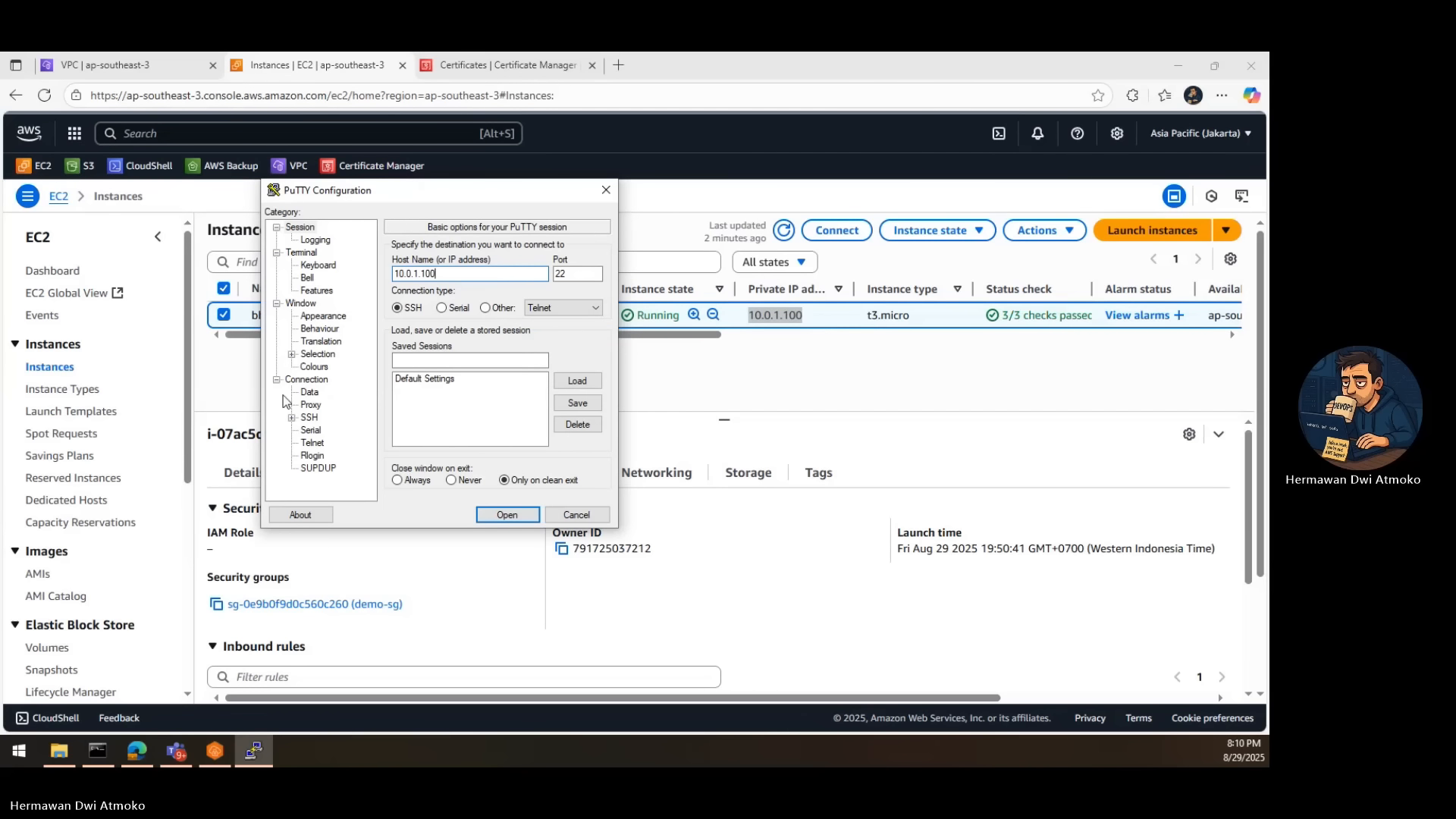
# - Set demokey from Downloads as the private key file in PuTTY's SSH authentication credentials
pyautogui.click(292, 418)
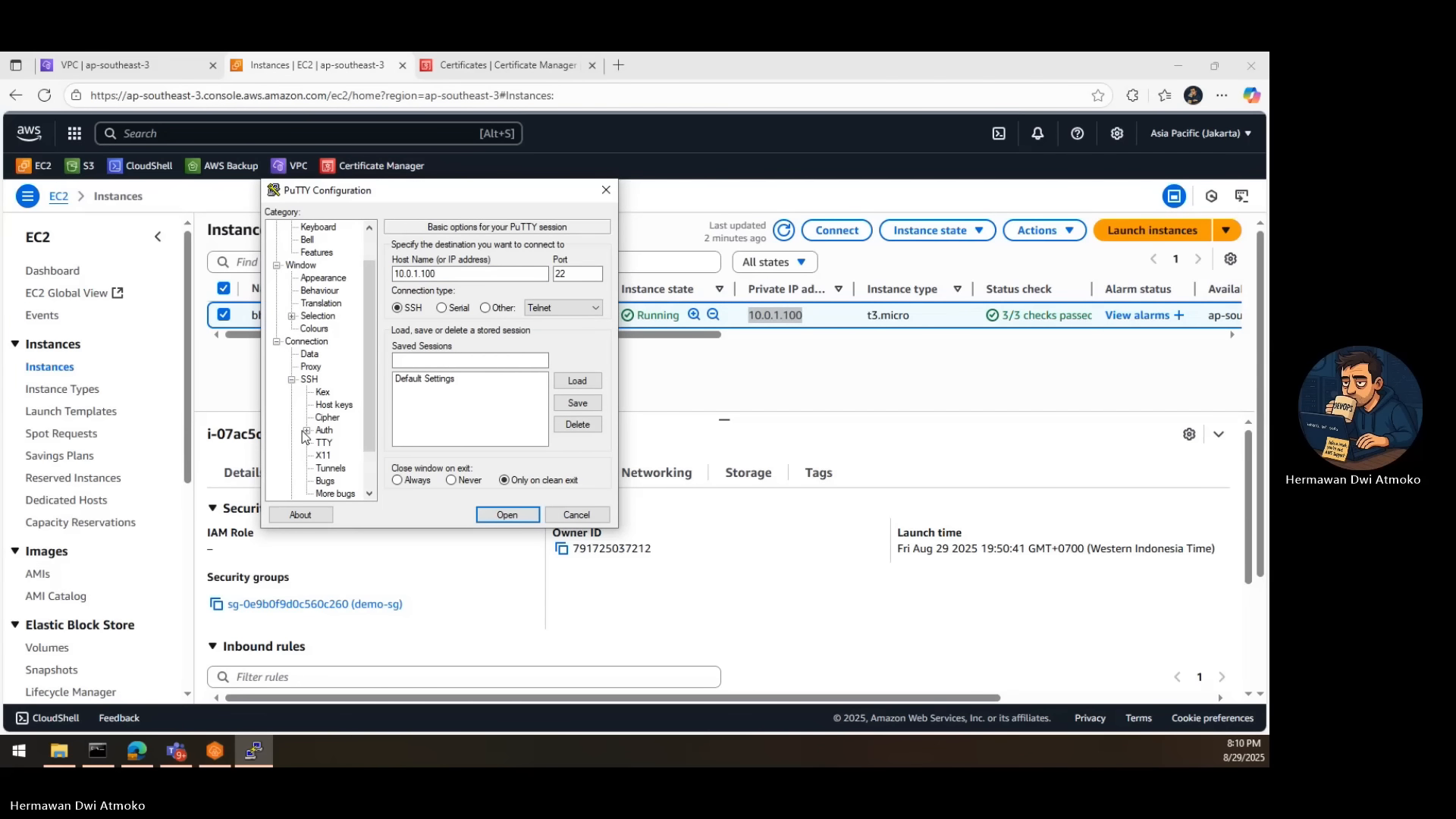
pyautogui.click(307, 430)
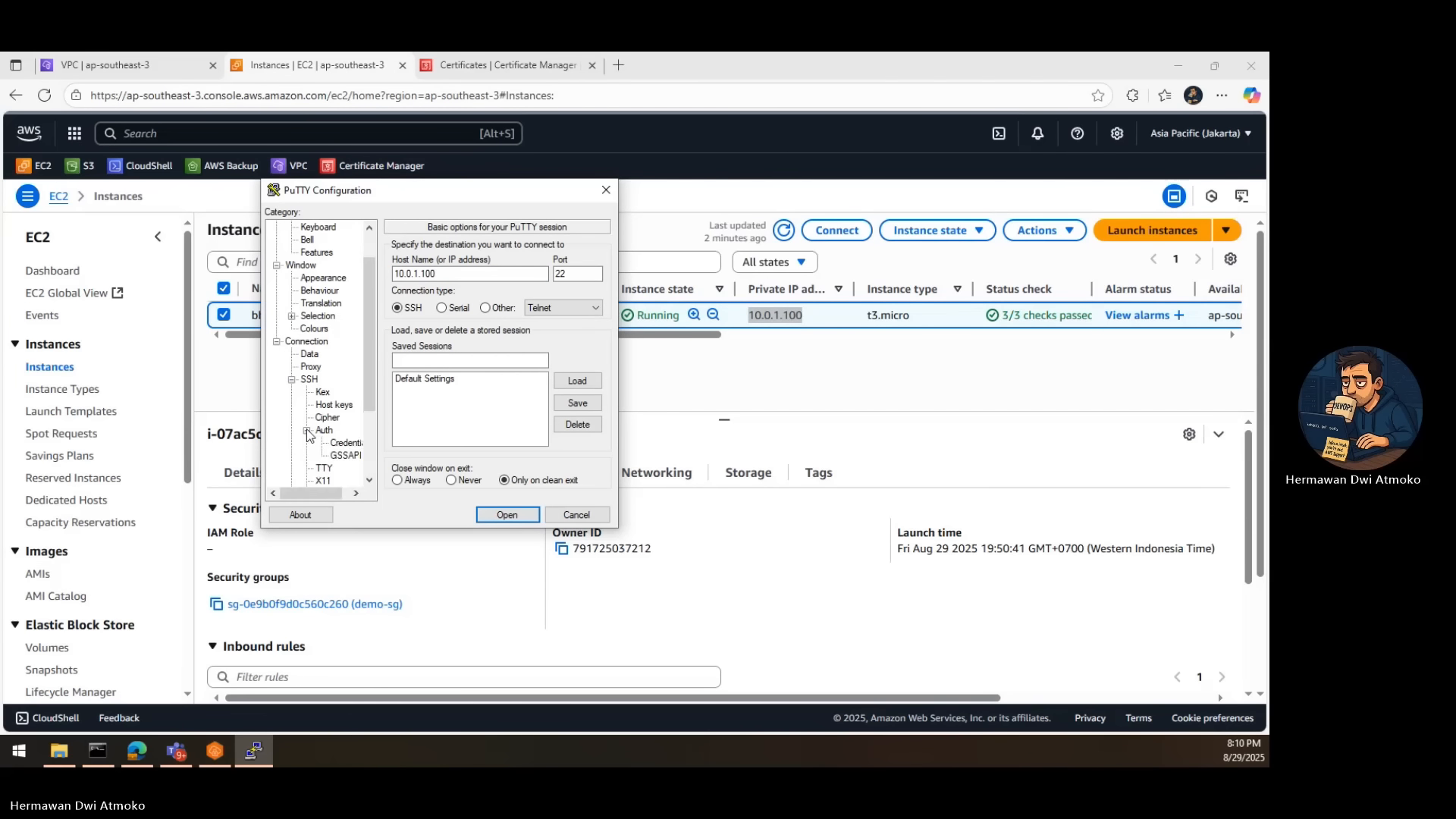
pyautogui.click(345, 447)
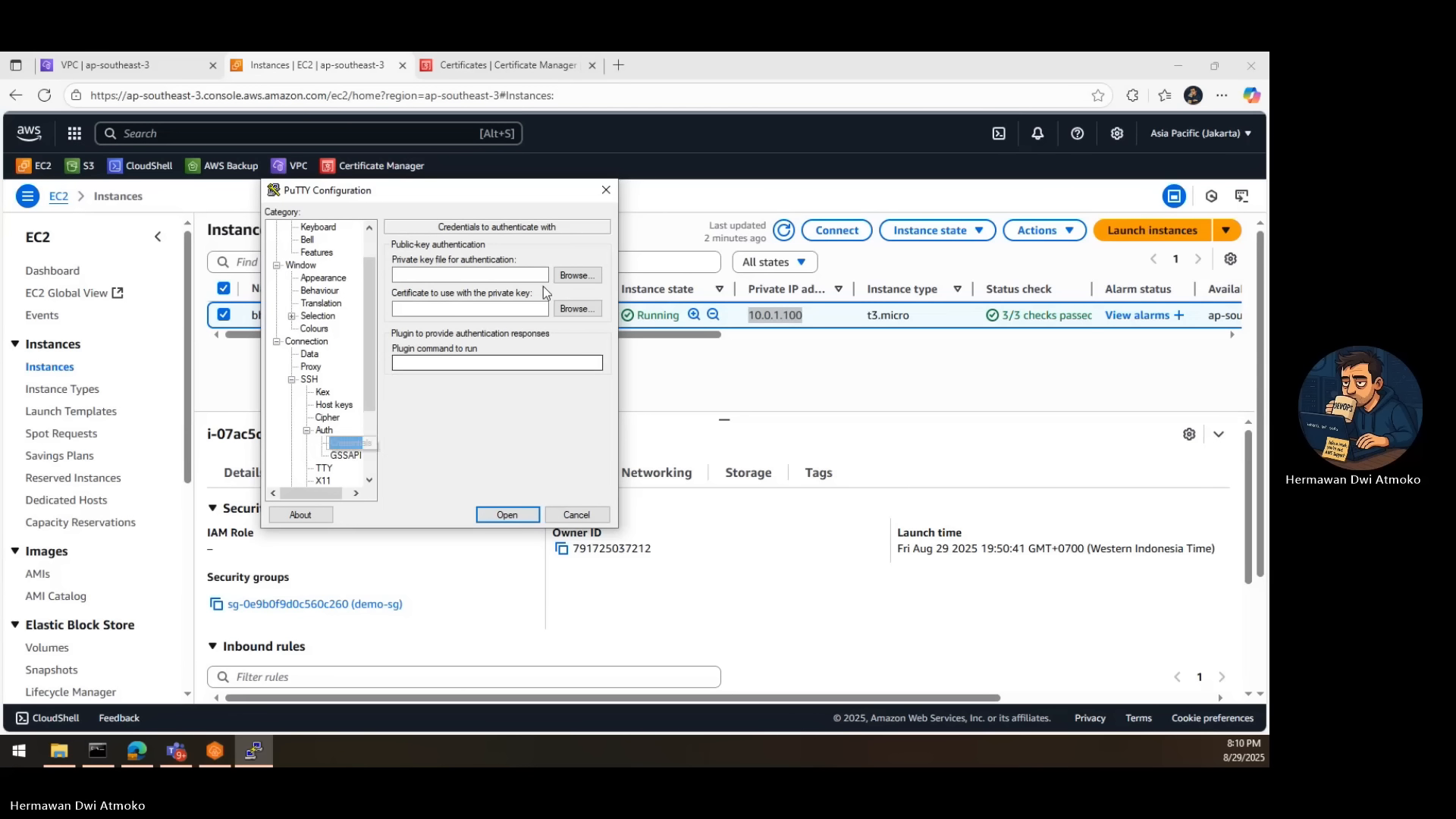
pyautogui.click(565, 279)
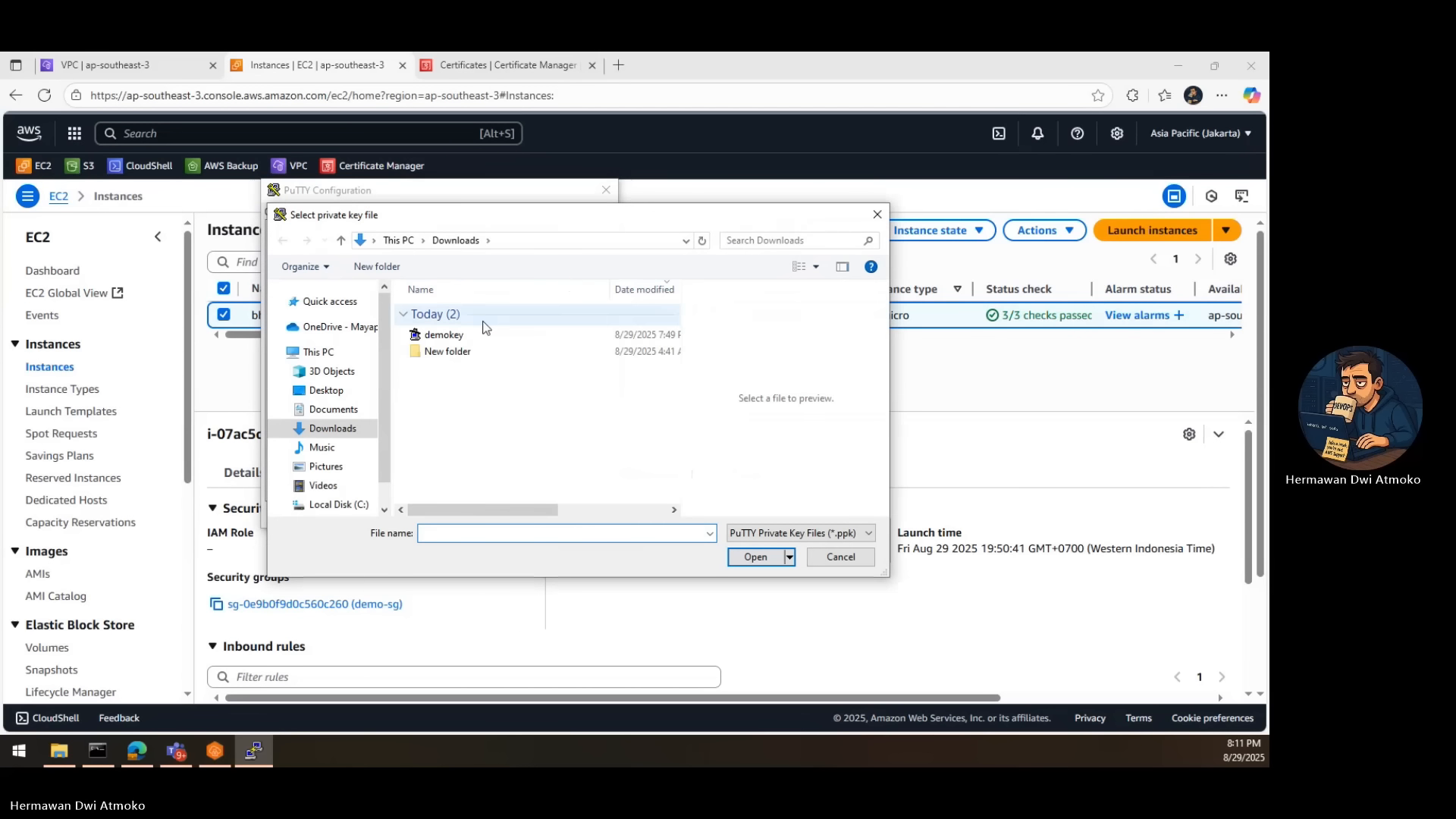
pyautogui.click(458, 337)
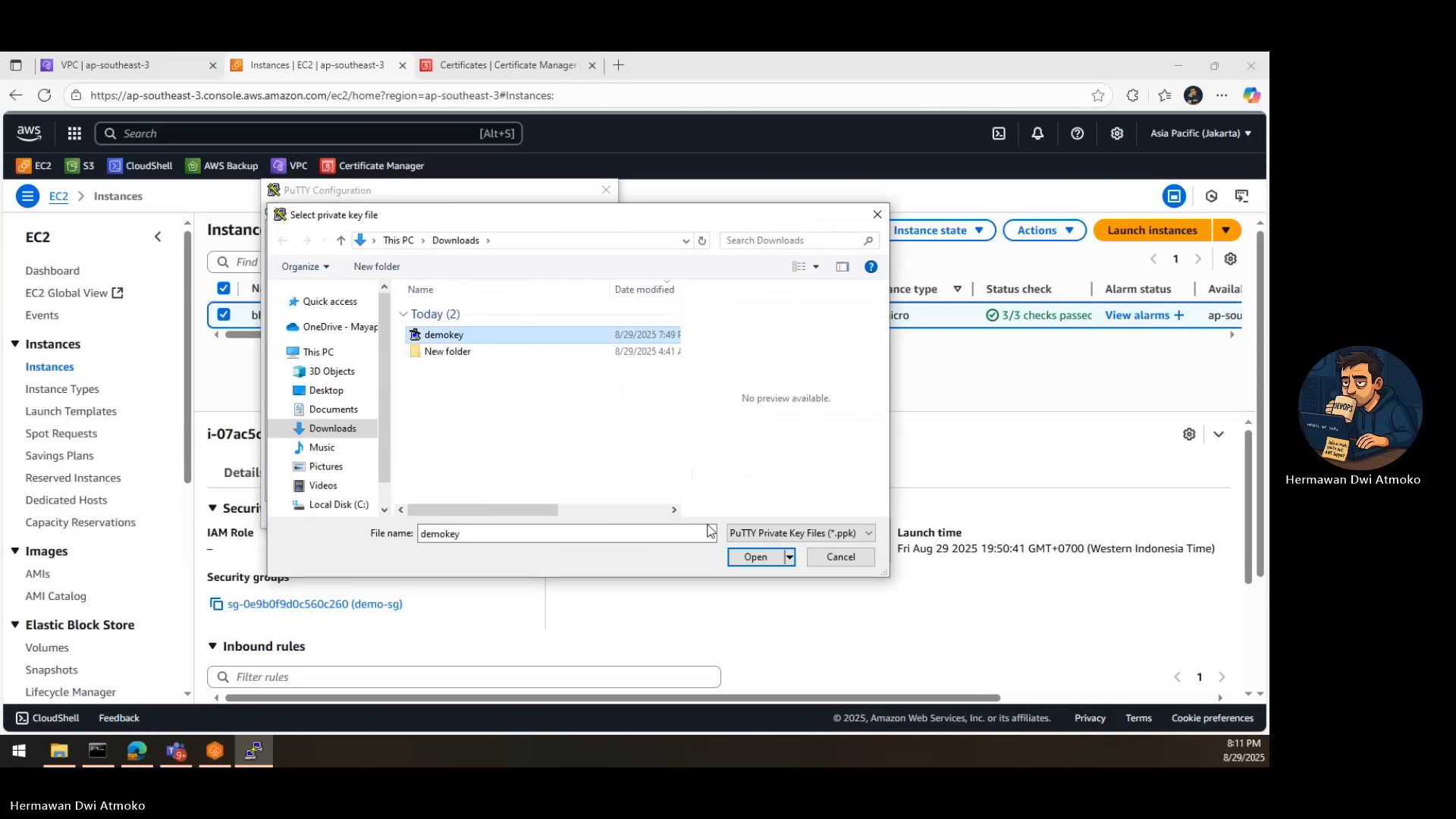
pyautogui.click(747, 557)
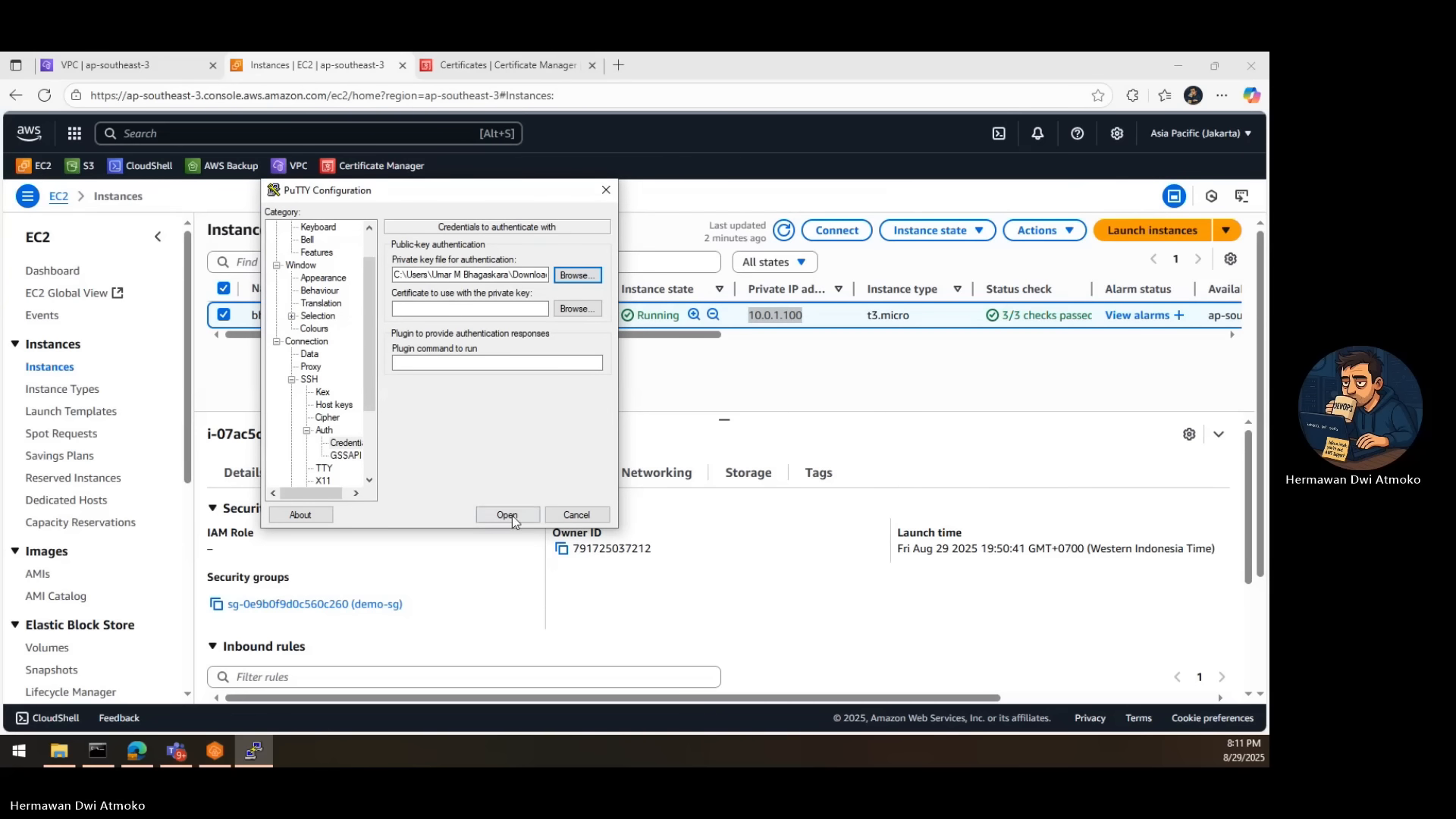
# - Open the SSH session to 10.0.1.100, accept the server's host key and log in as ec2-user
pyautogui.scroll(1, 347, 355)
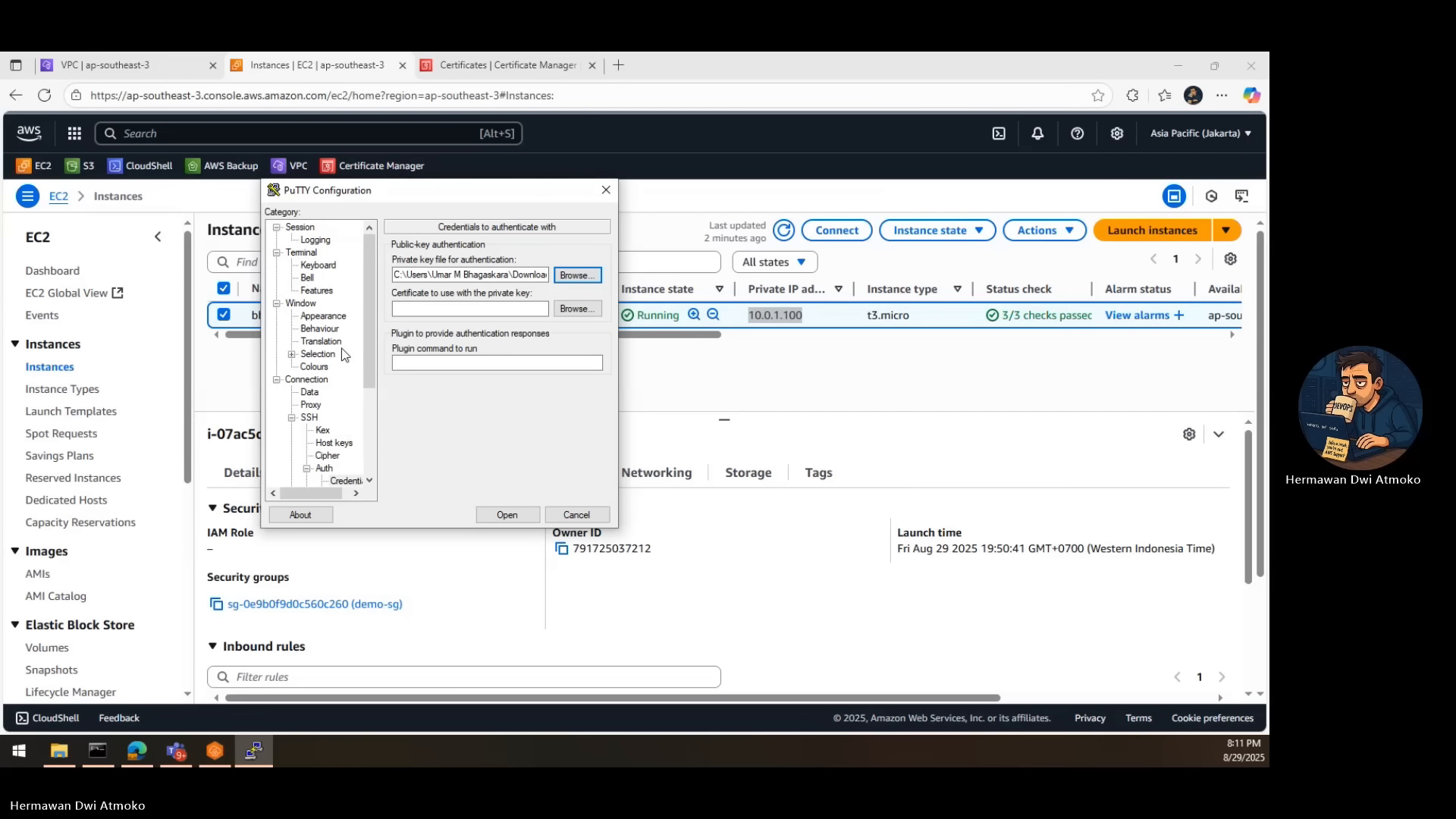
pyautogui.click(300, 226)
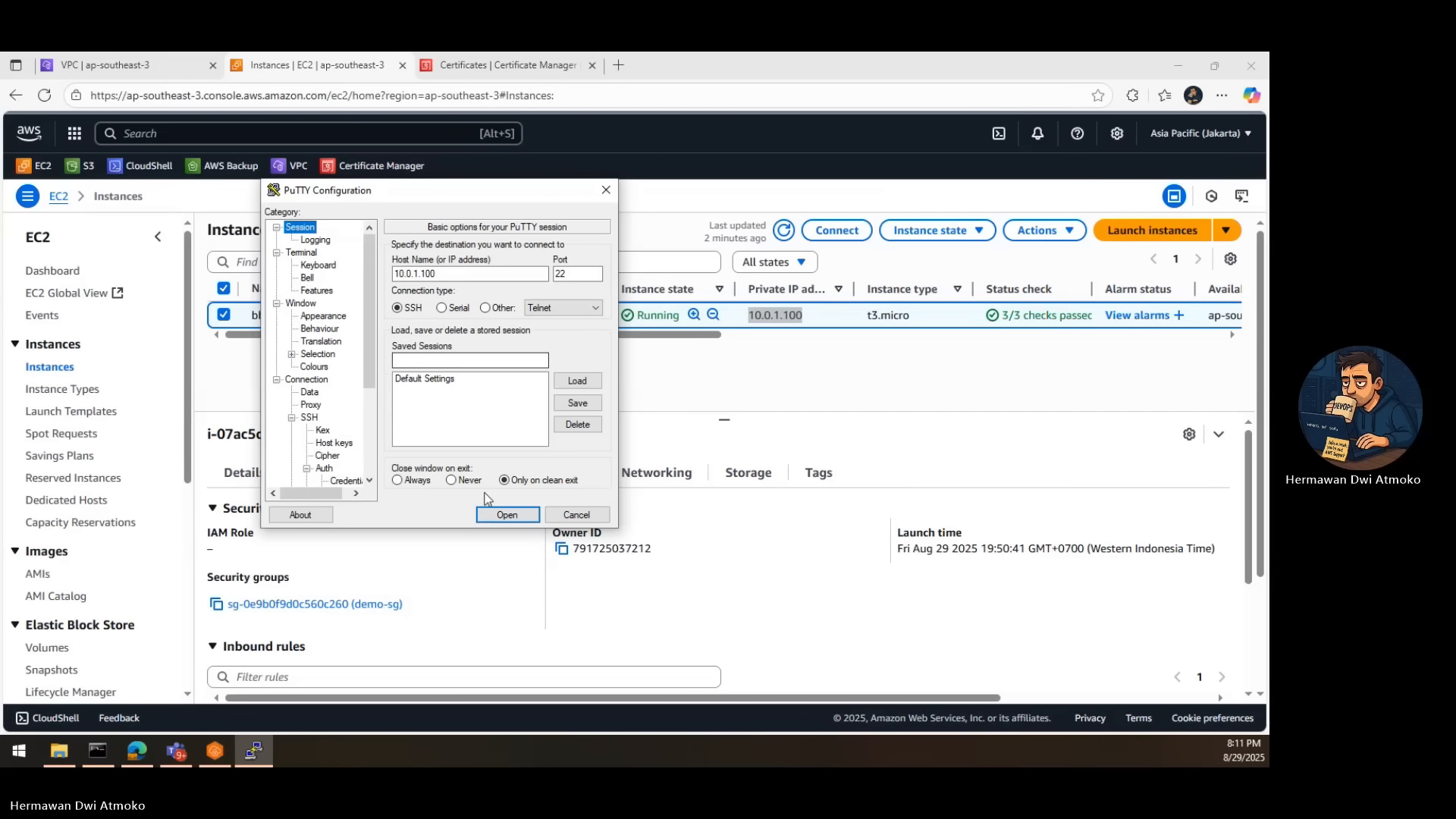
pyautogui.click(496, 515)
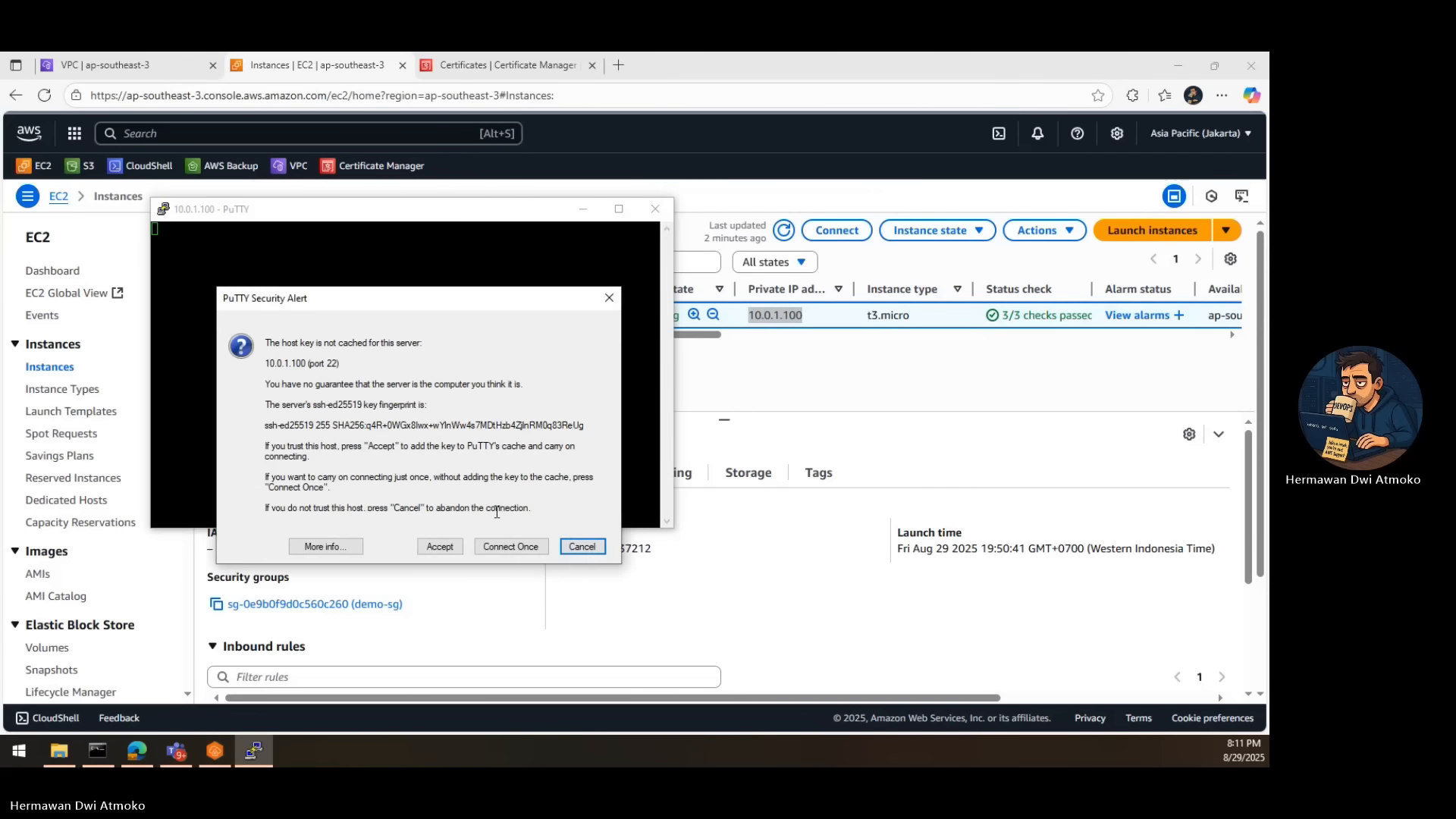
pyautogui.click(440, 546)
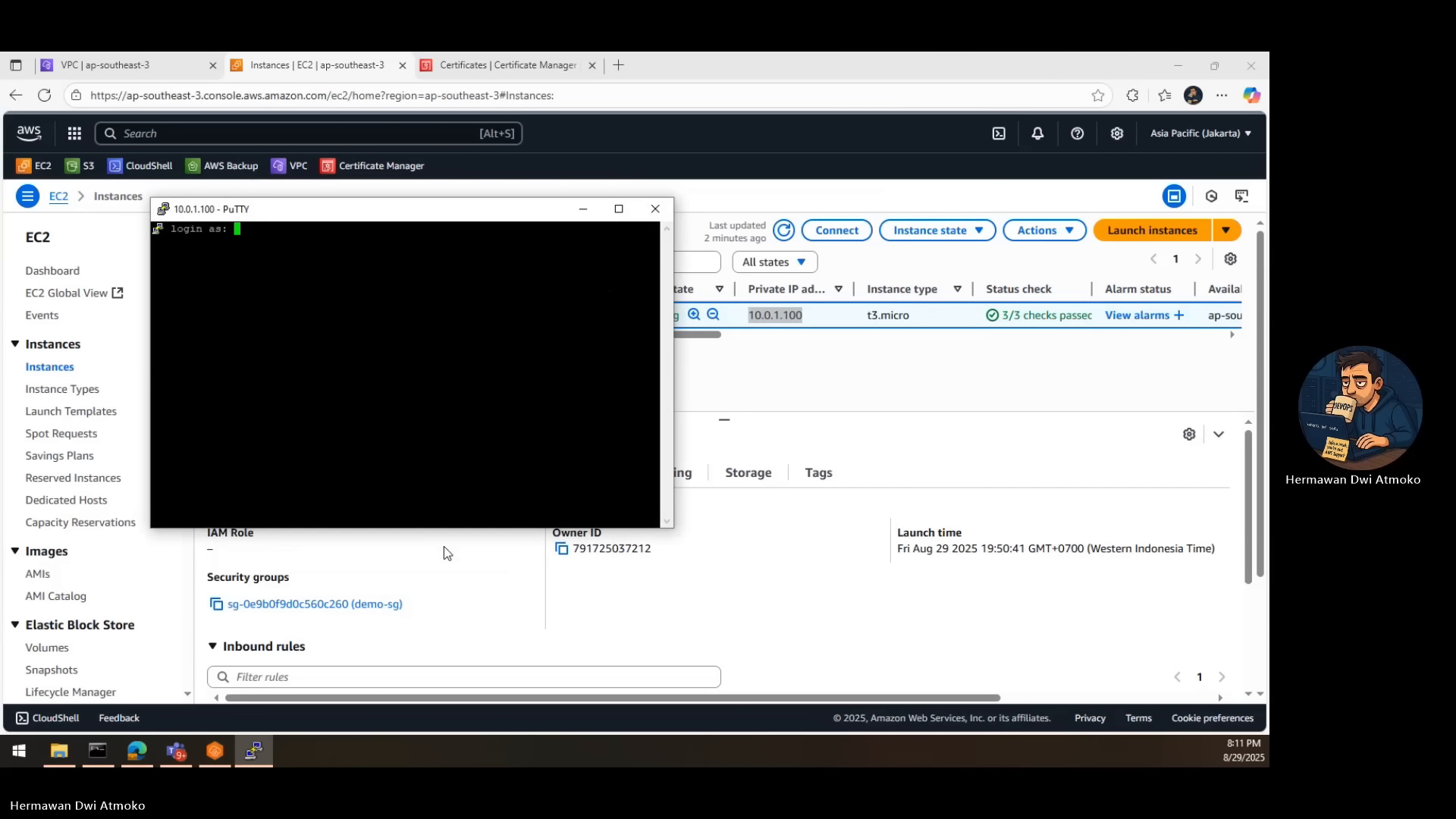
pyautogui.write('ec2-user')
pyautogui.press('Return')
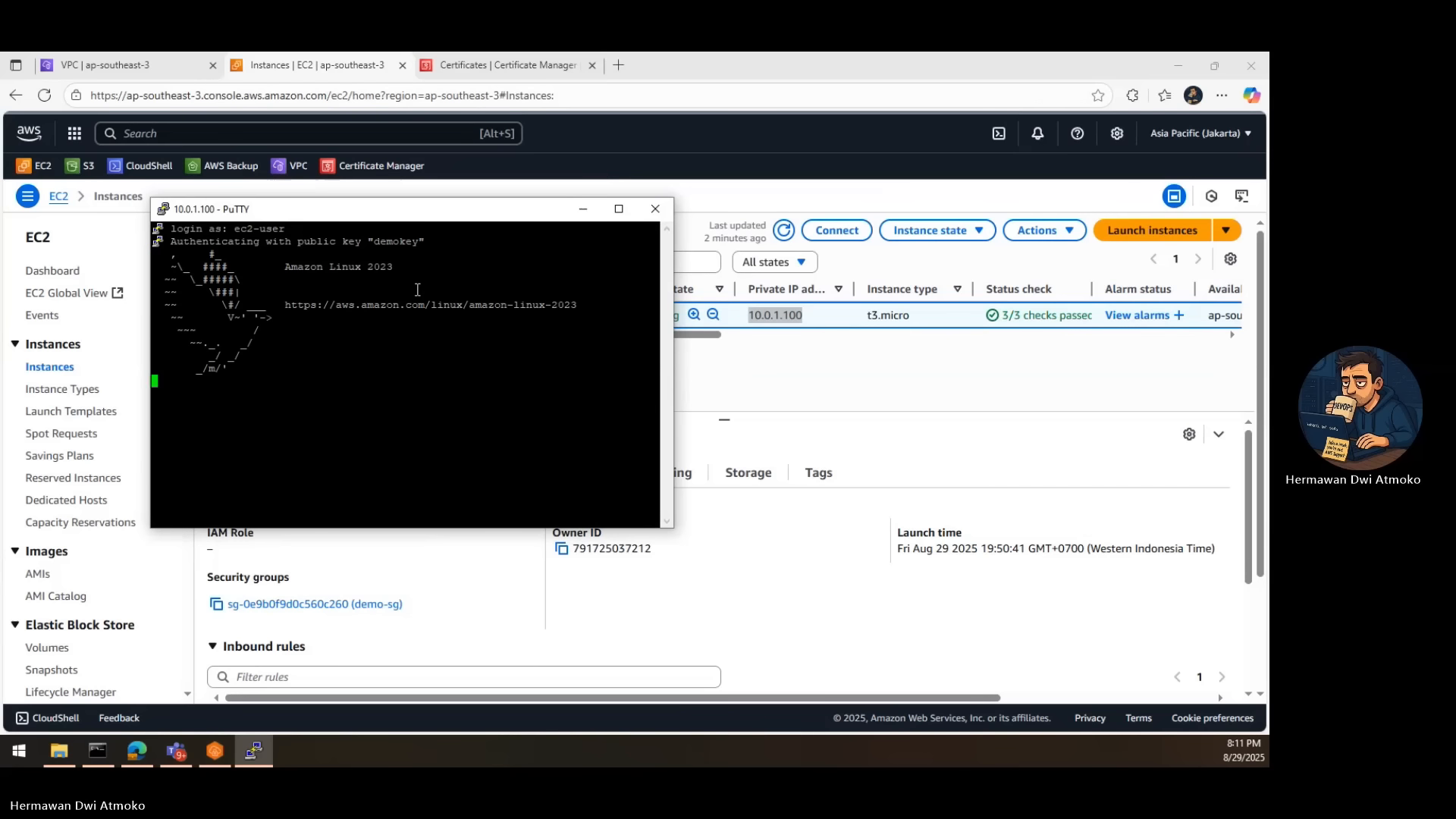